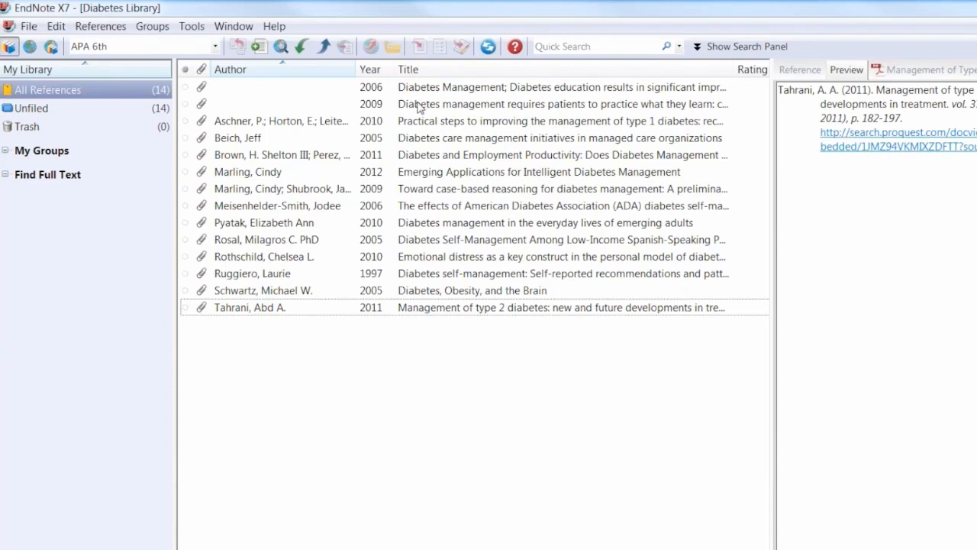
Select all references in the Diabetes Library and start exporting them under the file name "Diabetes Library from X7".
{"action": "left_click", "coordinate": [413, 88]}
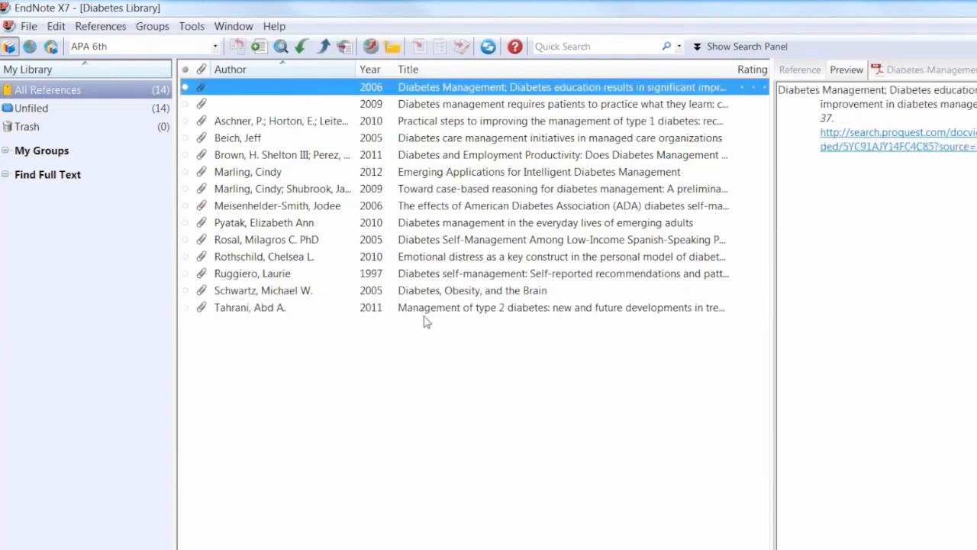
{"action": "key", "text": "ctrl+a"}
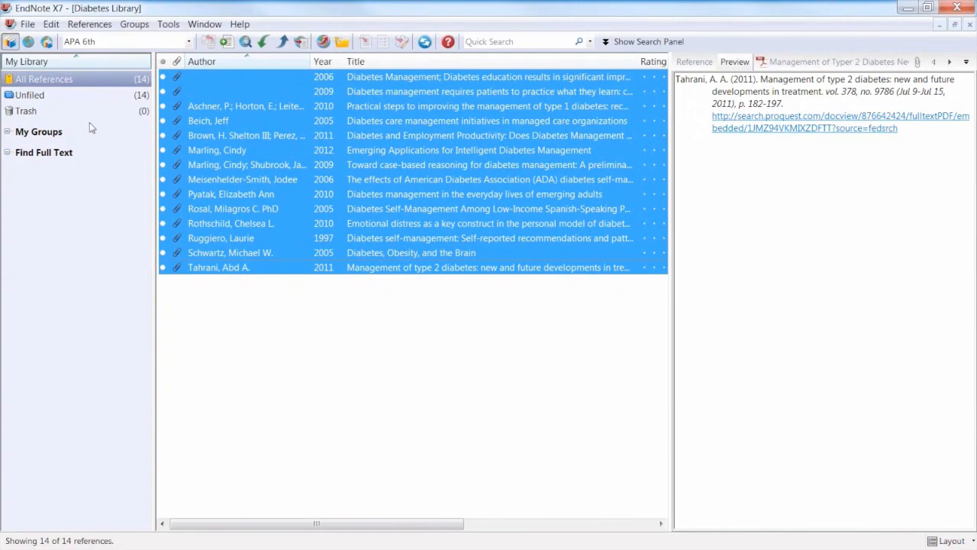
{"action": "left_click", "coordinate": [28, 25]}
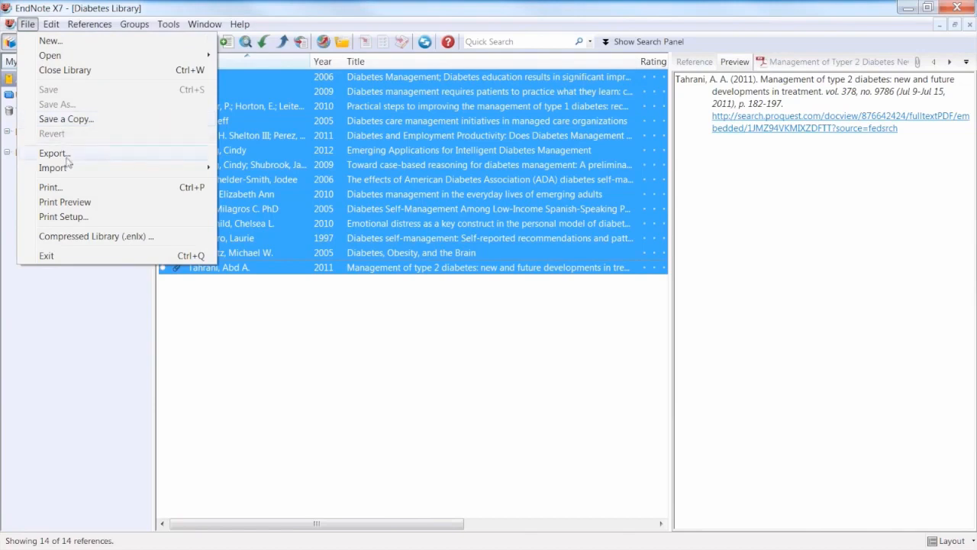
{"action": "left_click", "coordinate": [55, 153]}
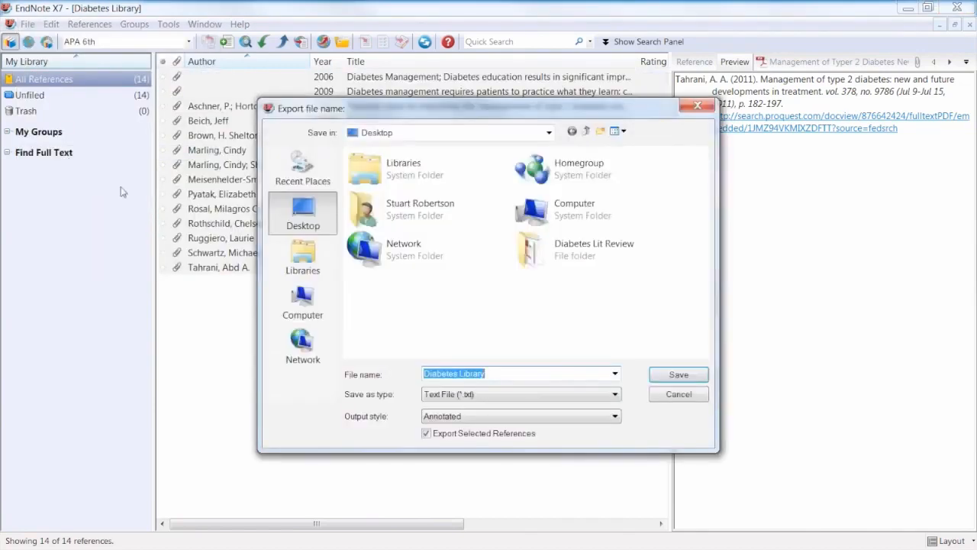
{"action": "left_click", "coordinate": [504, 373]}
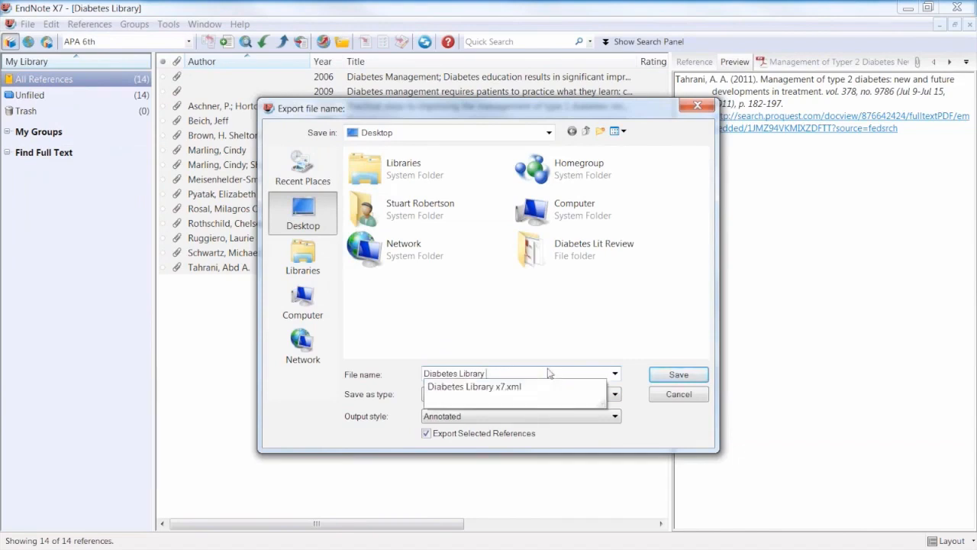
{"action": "type", "text": "from "}
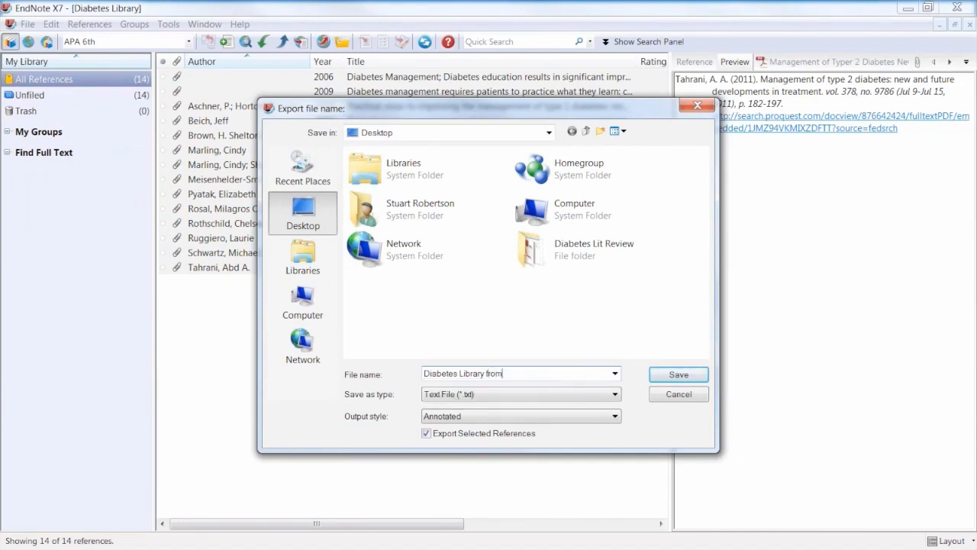
{"action": "type", "text": "X7"}
Set the export file type to XML and save the exported references to the Desktop.
{"action": "left_click", "coordinate": [617, 419]}
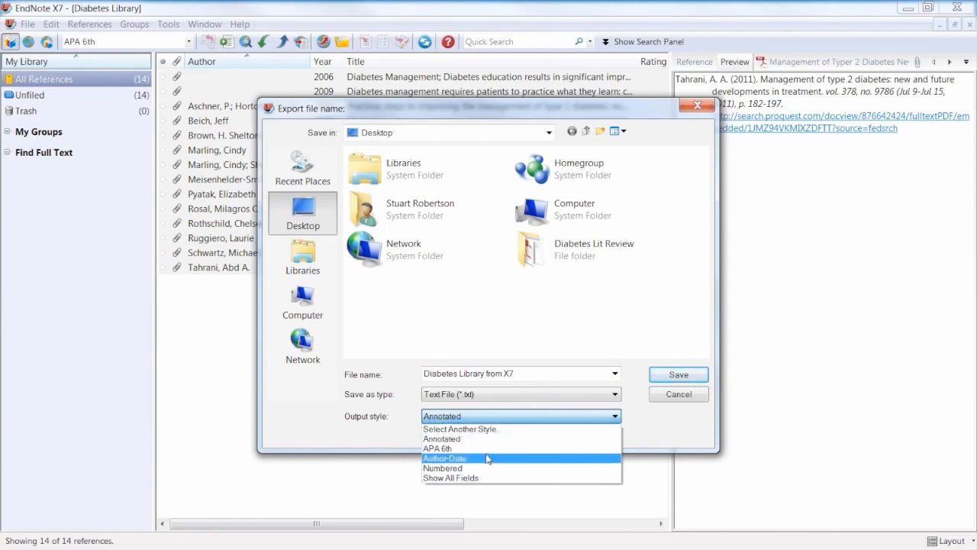
{"action": "left_click", "coordinate": [524, 416]}
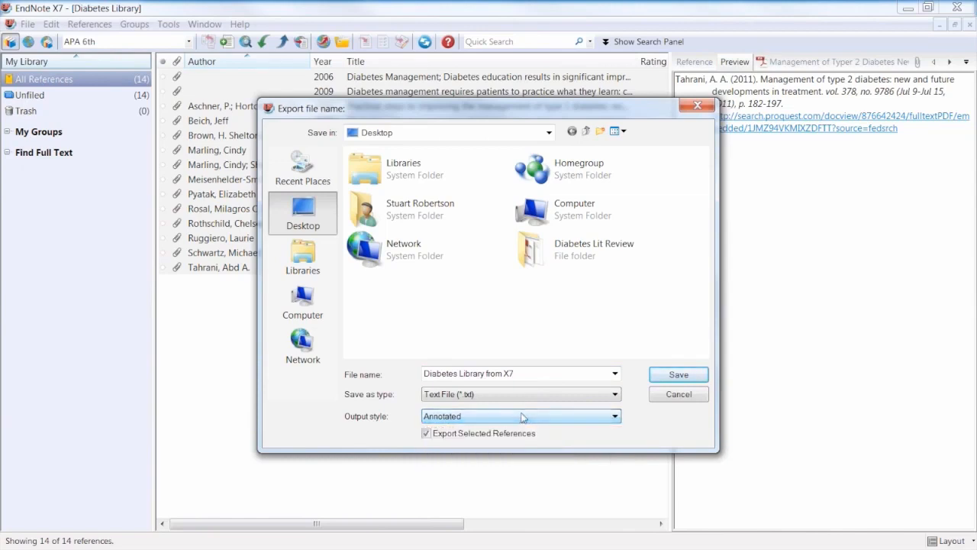
{"action": "left_click", "coordinate": [616, 394]}
{"action": "left_click", "coordinate": [458, 436]}
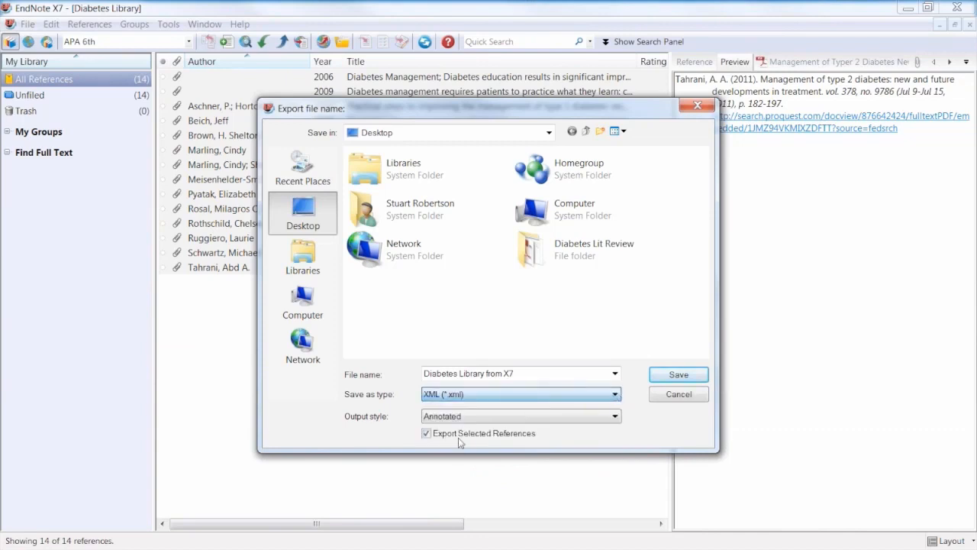
{"action": "left_click", "coordinate": [672, 378]}
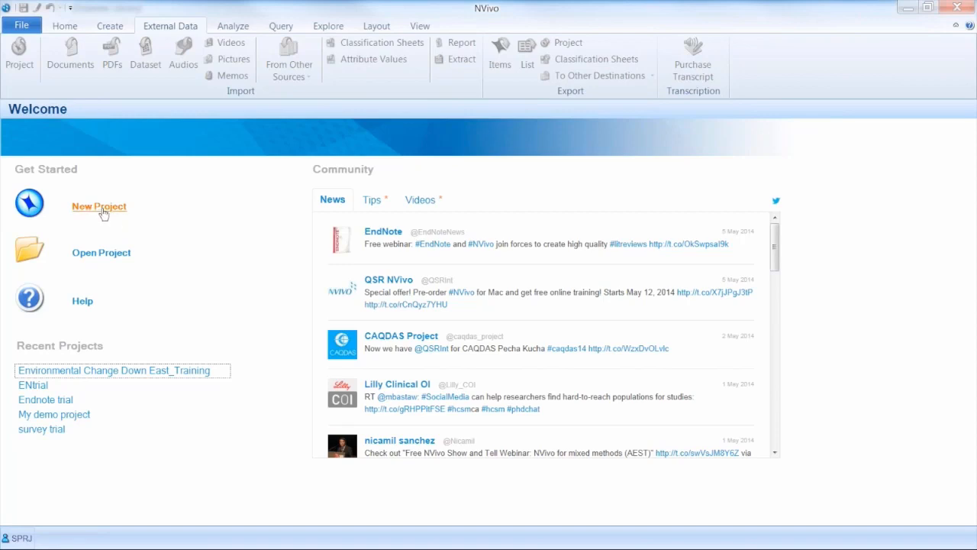
Switch to NVivo and create a new project titled "my lit review demo for 5 12".
{"action": "left_click", "coordinate": [101, 214]}
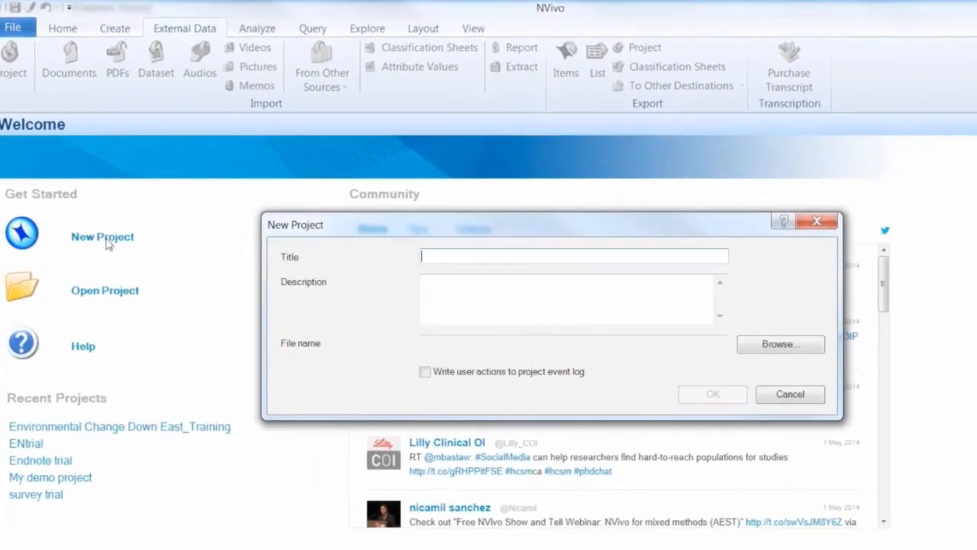
{"action": "type", "text": "my "}
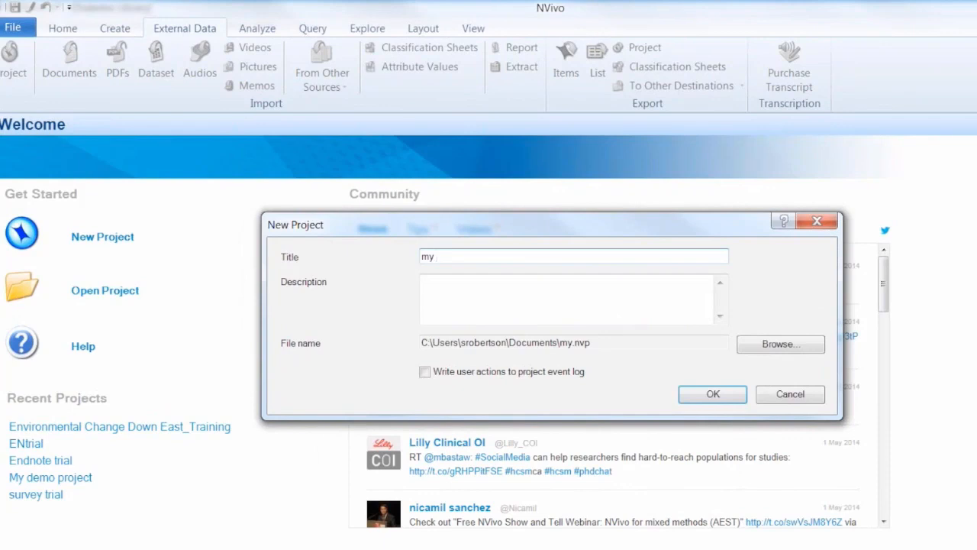
{"action": "type", "text": "lit review demo"}
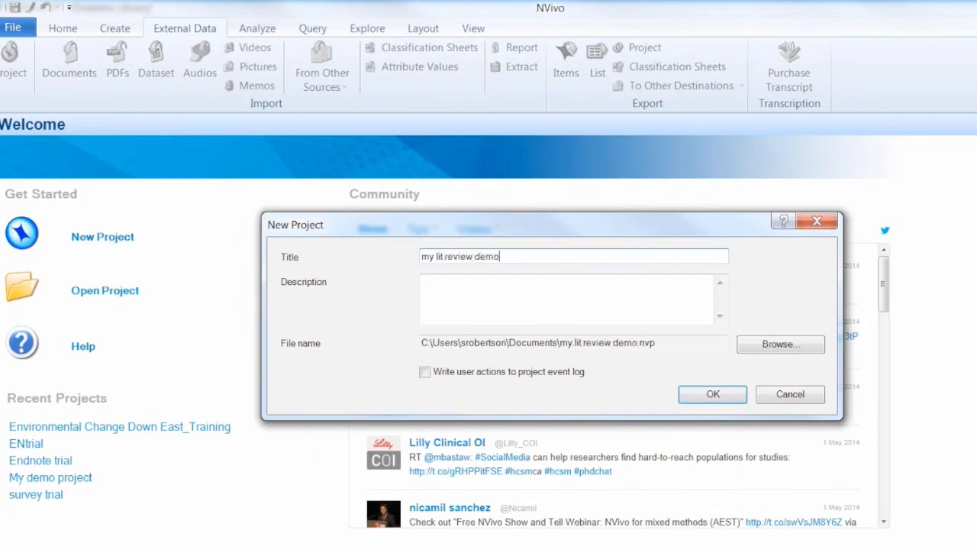
{"action": "type", "text": " for 5 12"}
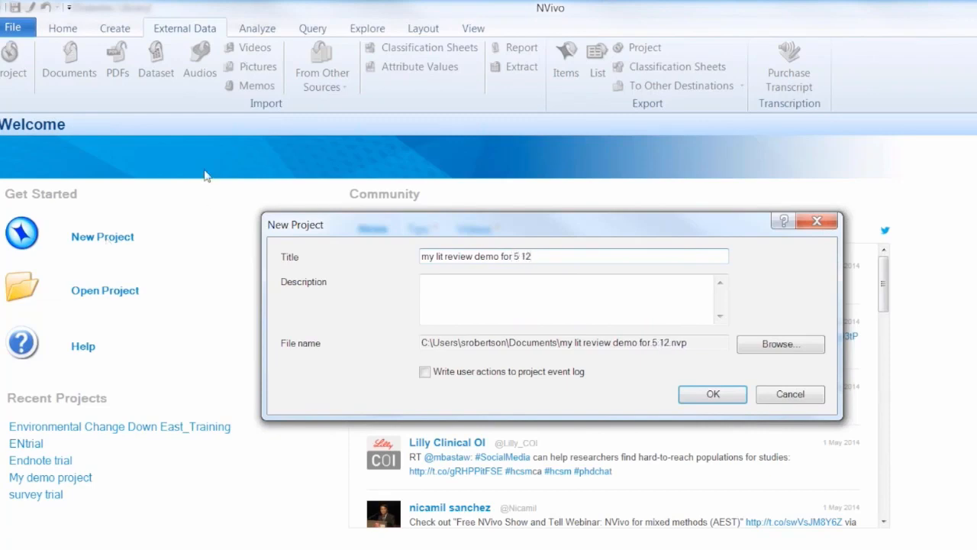
{"action": "left_click", "coordinate": [721, 394]}
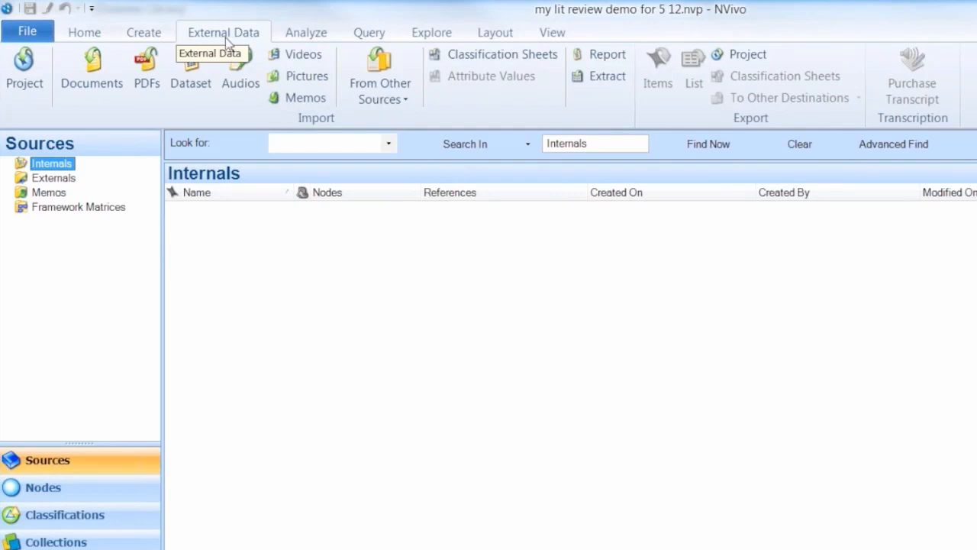
Start an import from EndNote using the "Diabetes Library from X7" XML file on the Desktop.
{"action": "left_click", "coordinate": [405, 101]}
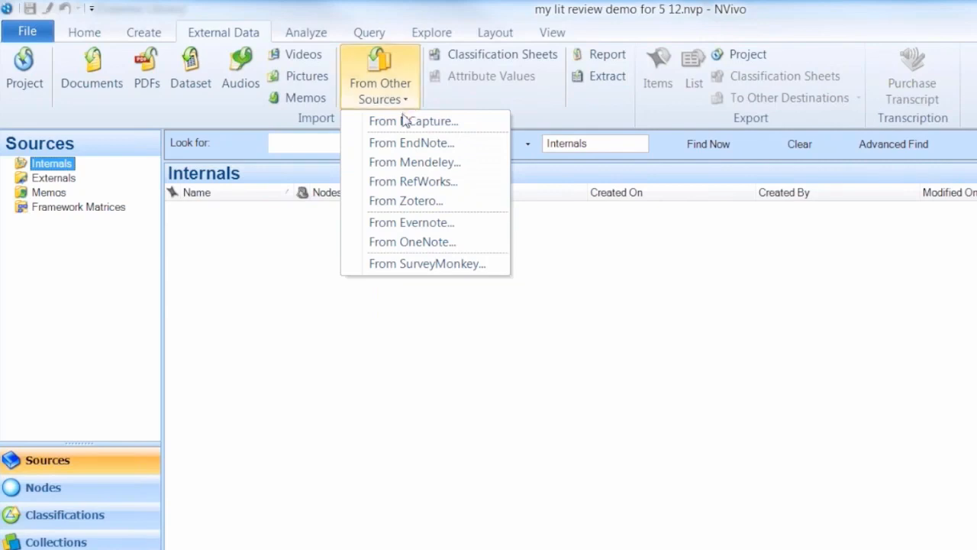
{"action": "left_click", "coordinate": [464, 144]}
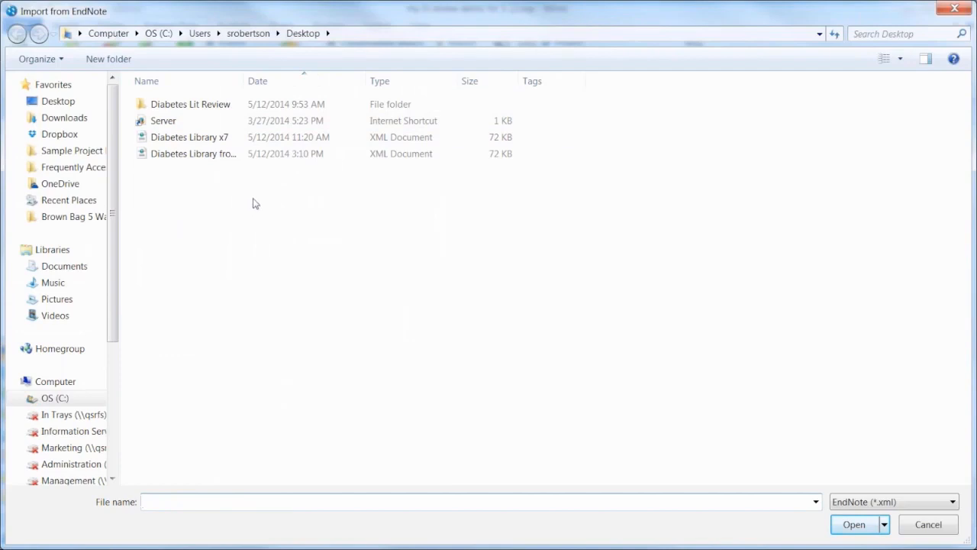
{"action": "left_click", "coordinate": [203, 156]}
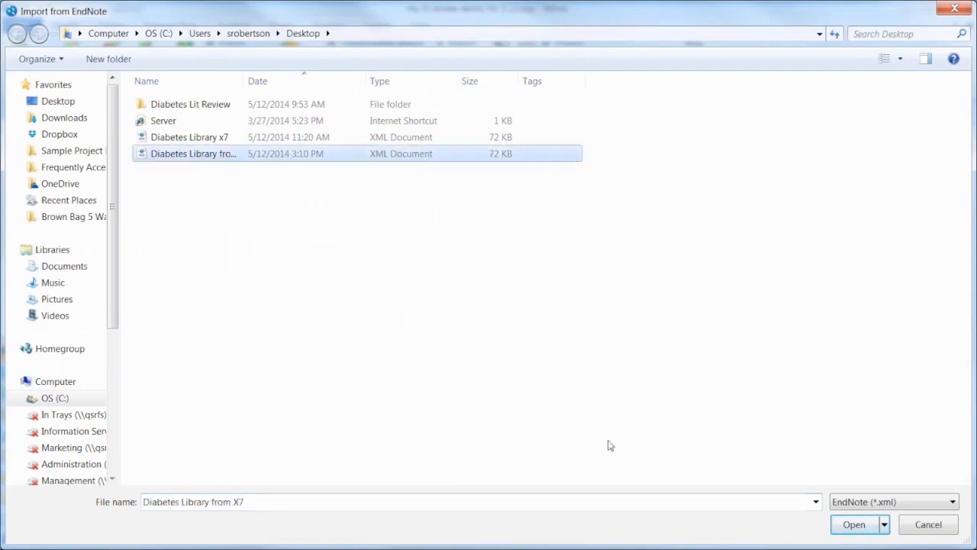
{"action": "left_click", "coordinate": [855, 524]}
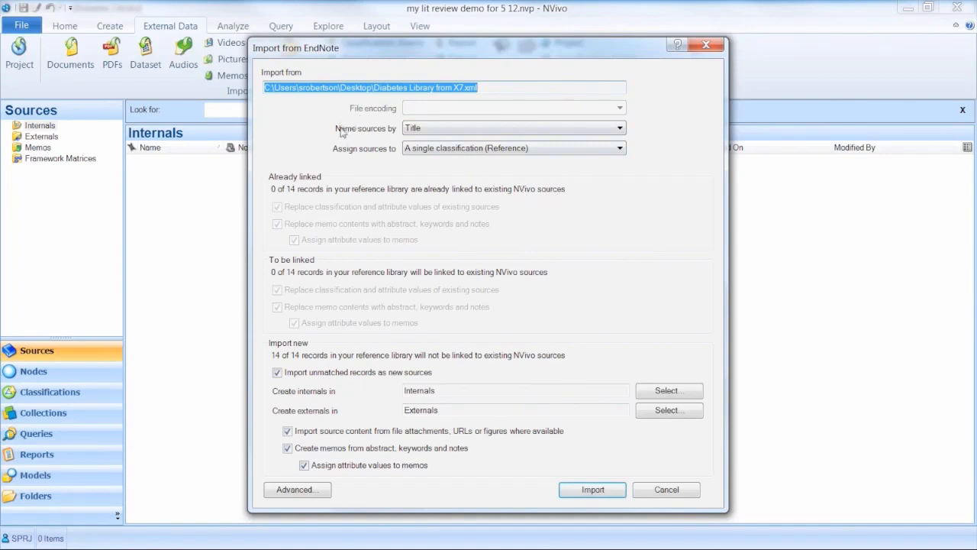
Import the records with sources named by Author and Year and assigned to different classifications based on record type.
{"action": "left_click", "coordinate": [622, 130]}
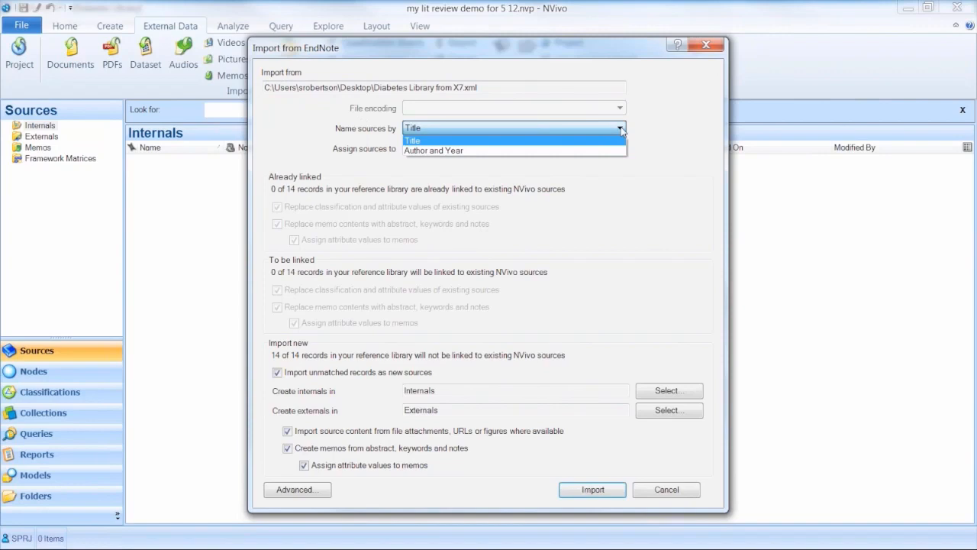
{"action": "left_click", "coordinate": [484, 151]}
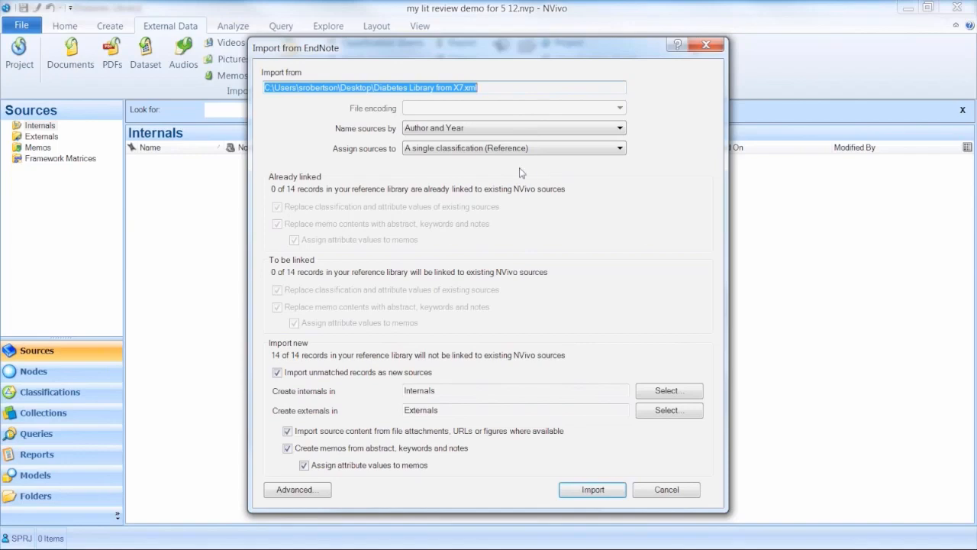
{"action": "left_click", "coordinate": [620, 149]}
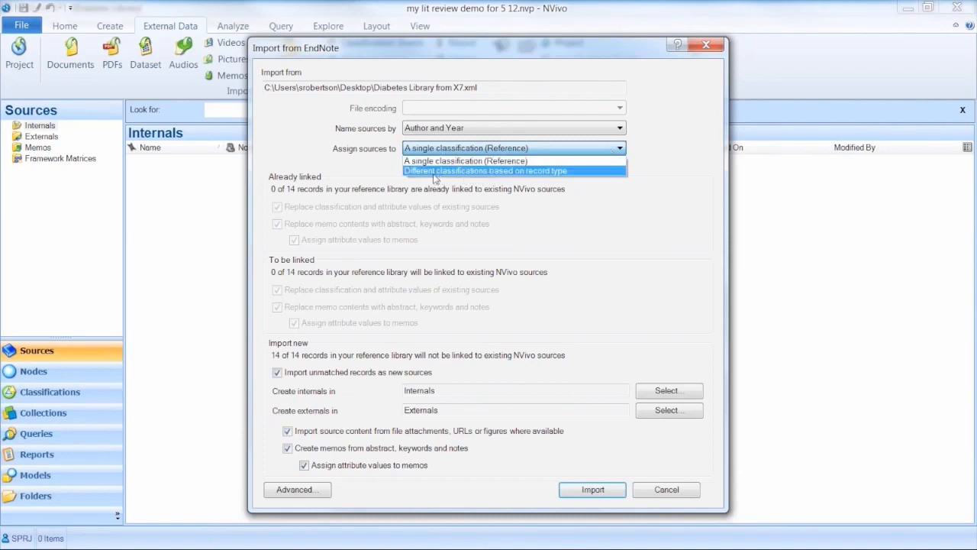
{"action": "left_click", "coordinate": [536, 172]}
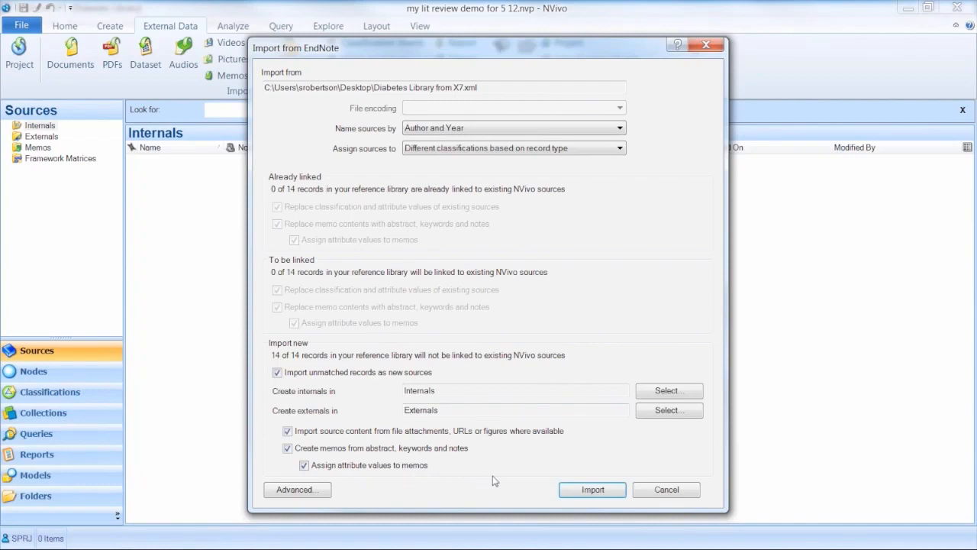
{"action": "left_click", "coordinate": [597, 496]}
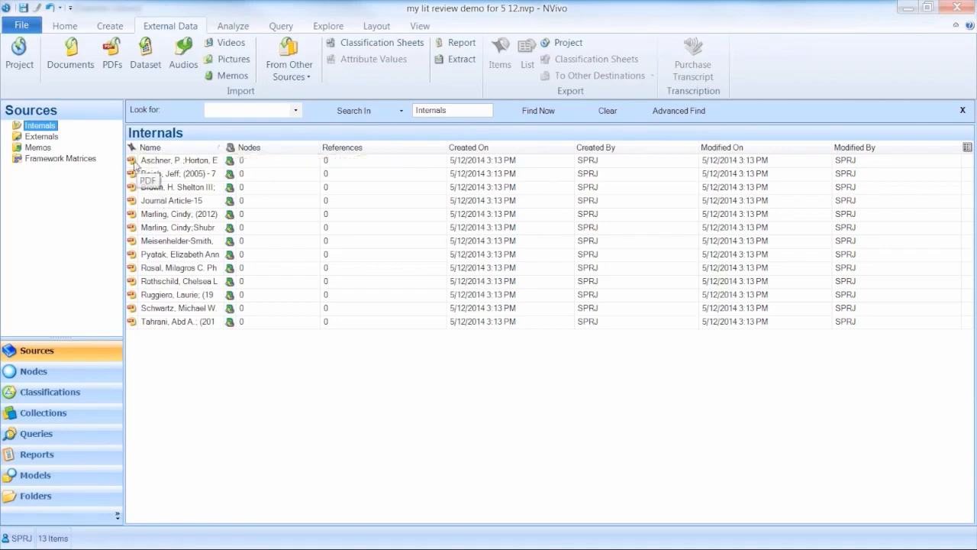
Open the first imported PDF in Internals, enlarge its reading area, and look through the article's summary and introduction.
{"action": "double_click", "coordinate": [133, 162]}
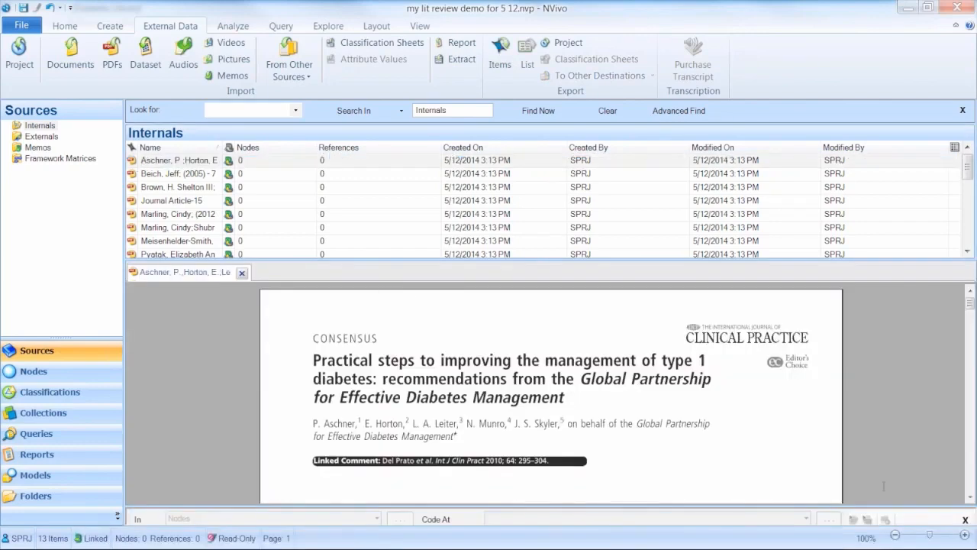
{"action": "left_click", "coordinate": [966, 535]}
{"action": "left_click", "coordinate": [966, 535]}
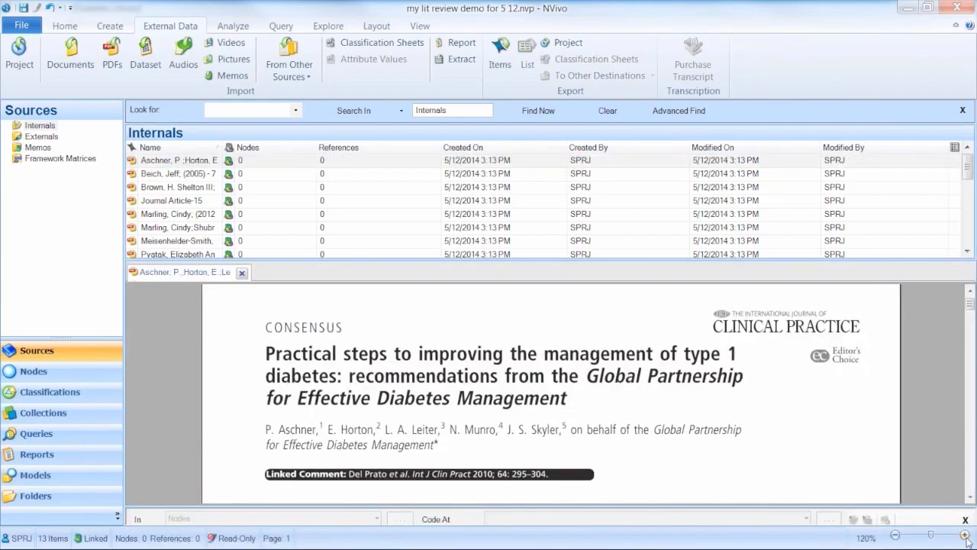
{"action": "left_click", "coordinate": [966, 536]}
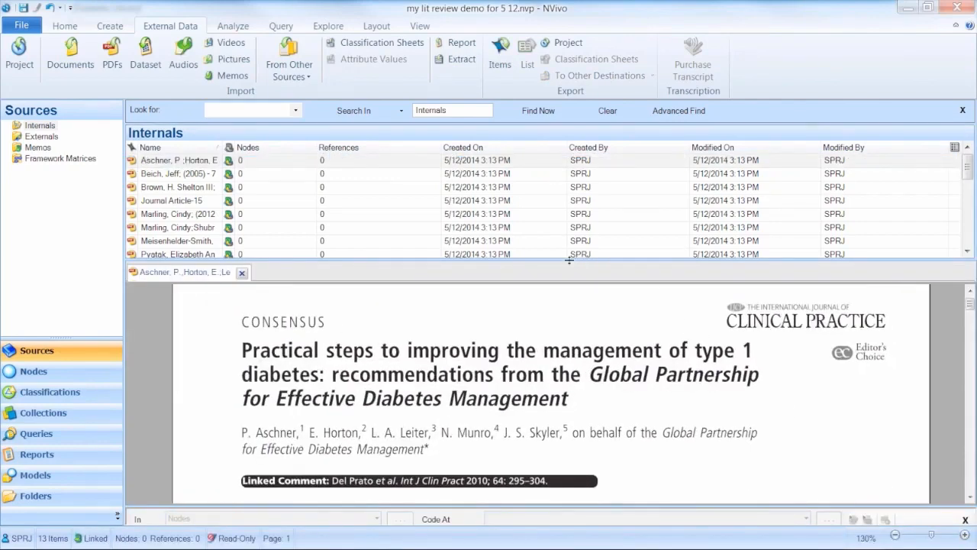
{"action": "left_click_drag", "start_coordinate": [546, 259], "coordinate": [538, 205]}
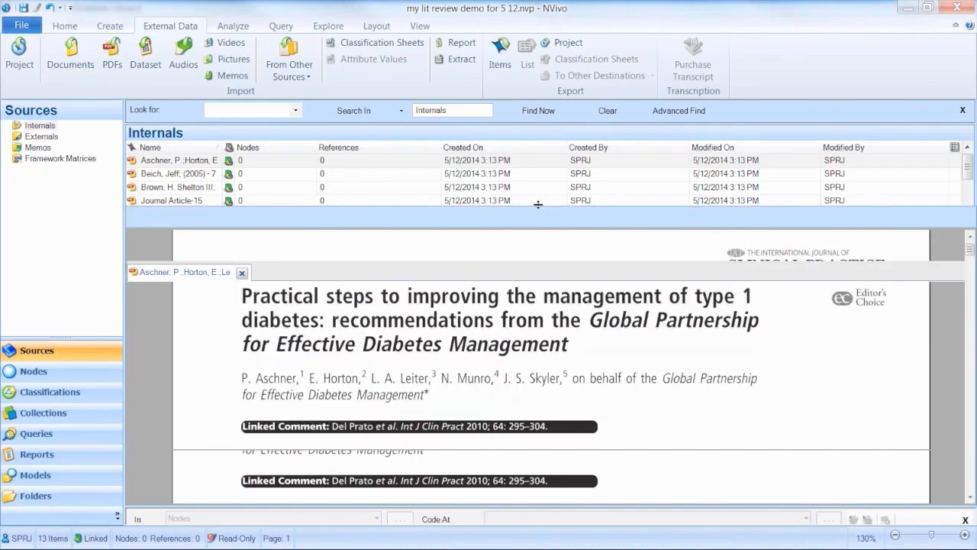
{"action": "scroll", "coordinate": [624, 385], "scroll_direction": "down", "scroll_amount": 2}
{"action": "scroll", "coordinate": [623, 386], "scroll_direction": "down", "scroll_amount": 1}
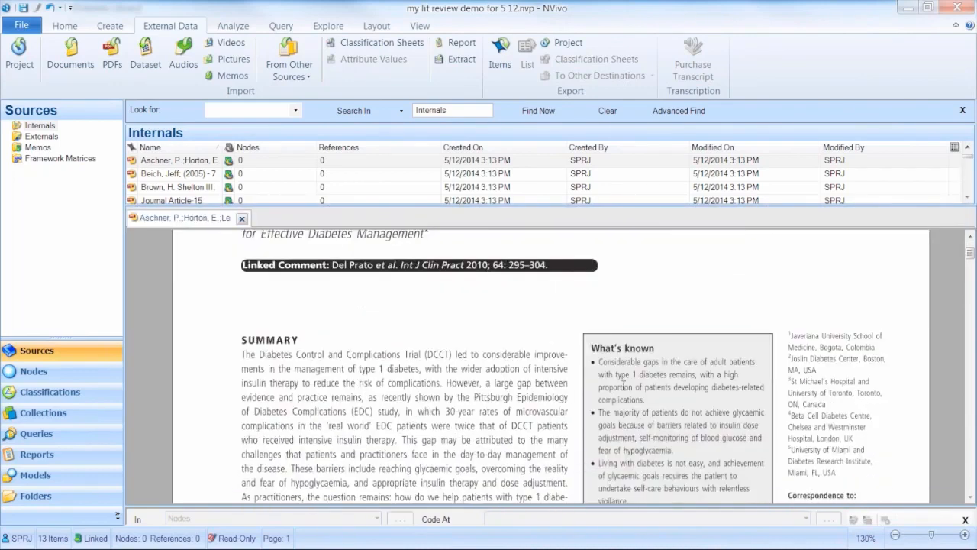
{"action": "scroll", "coordinate": [611, 388], "scroll_direction": "down", "scroll_amount": 3}
{"action": "scroll", "coordinate": [602, 389], "scroll_direction": "down", "scroll_amount": 3}
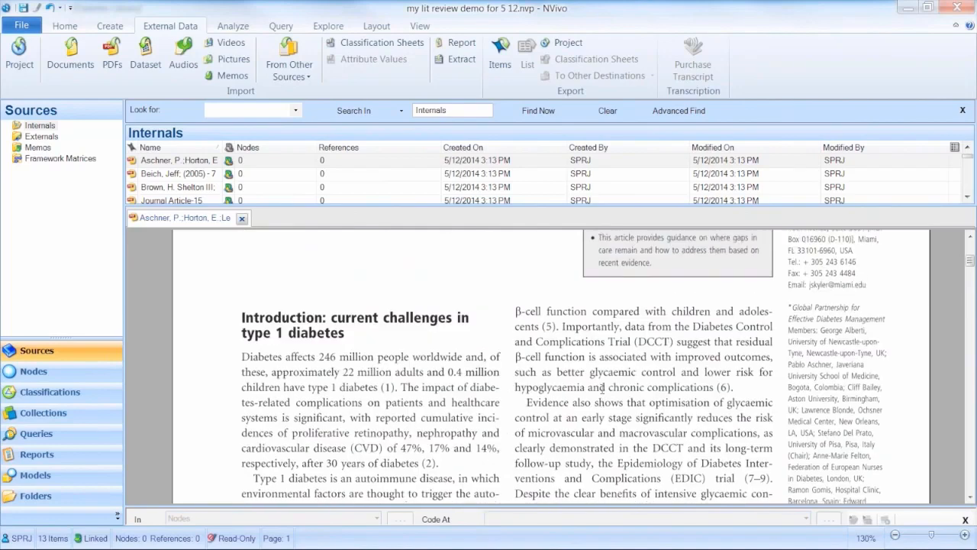
{"action": "scroll", "coordinate": [602, 389], "scroll_direction": "down", "scroll_amount": 4}
{"action": "scroll", "coordinate": [603, 390], "scroll_direction": "up", "scroll_amount": 2}
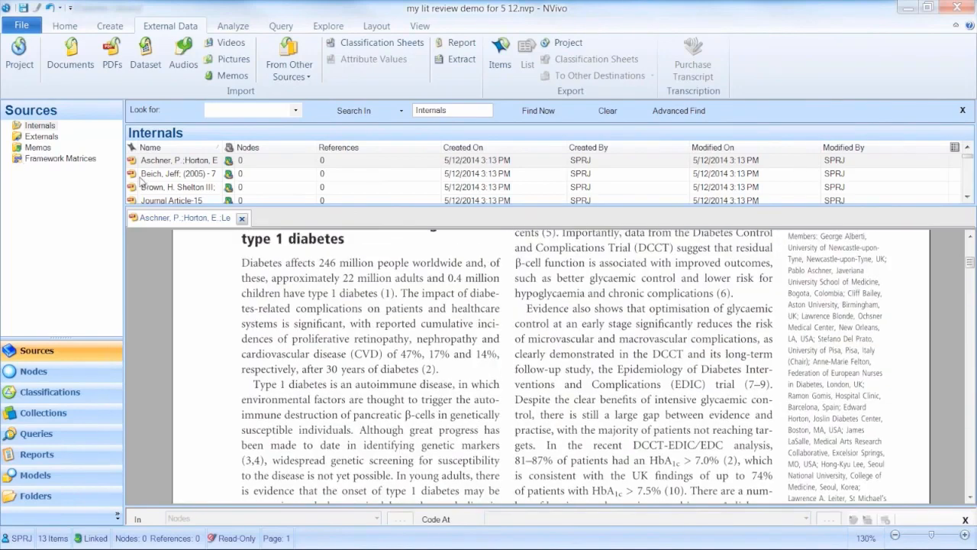
Open the second PDF source in Internals to view it, and close both open sources.
{"action": "double_click", "coordinate": [153, 173]}
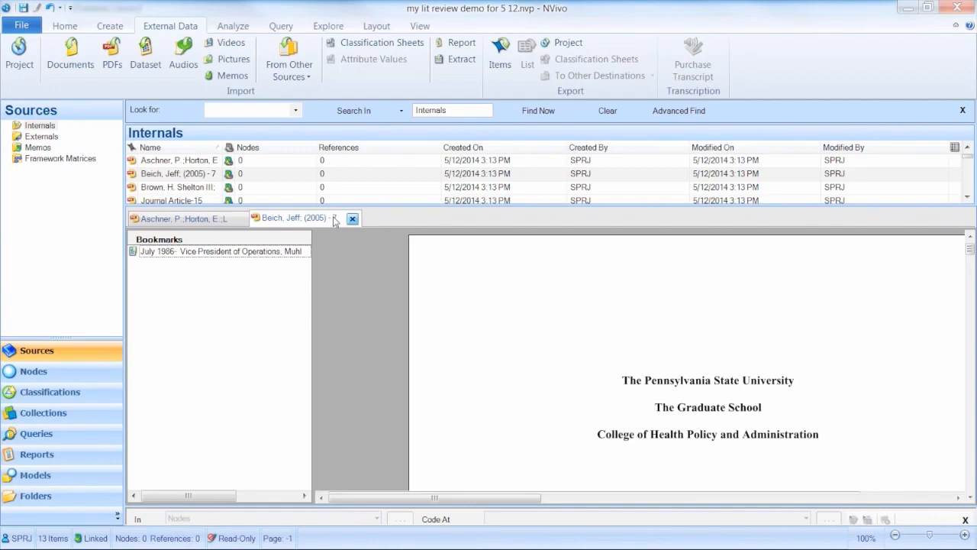
{"action": "left_click", "coordinate": [352, 219]}
{"action": "left_click", "coordinate": [240, 219]}
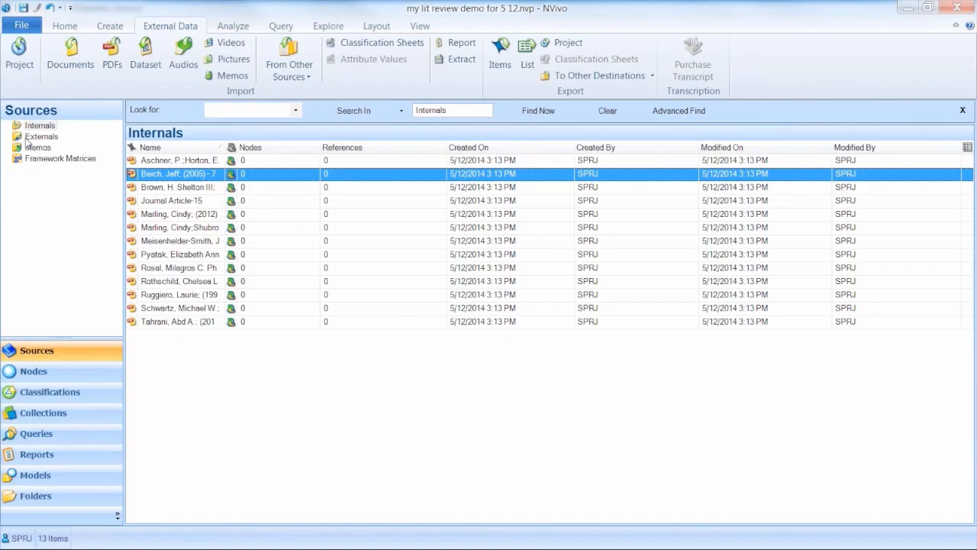
Open the Electronic Article-17 source in Externals for editing, enter the text "Take notes", and close it.
{"action": "left_click", "coordinate": [31, 137]}
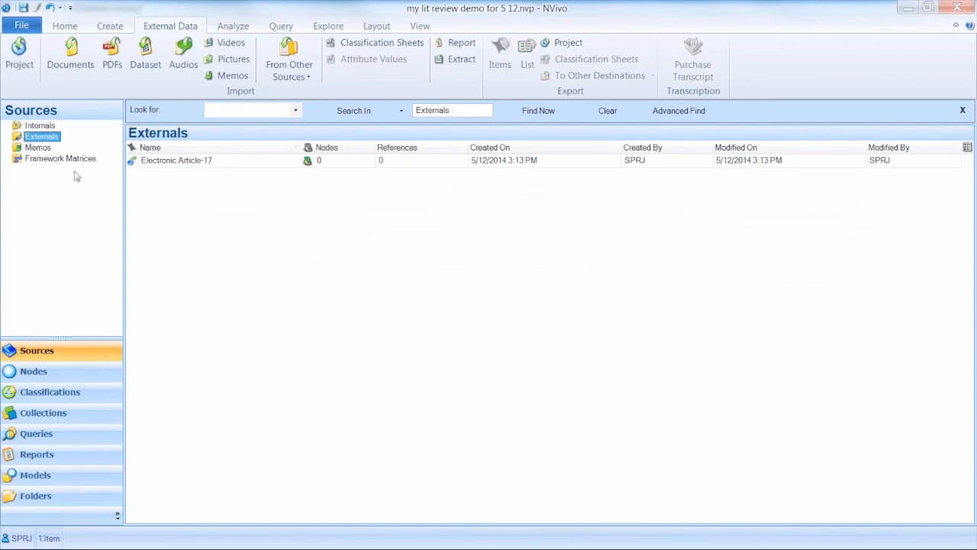
{"action": "right_click", "coordinate": [132, 165]}
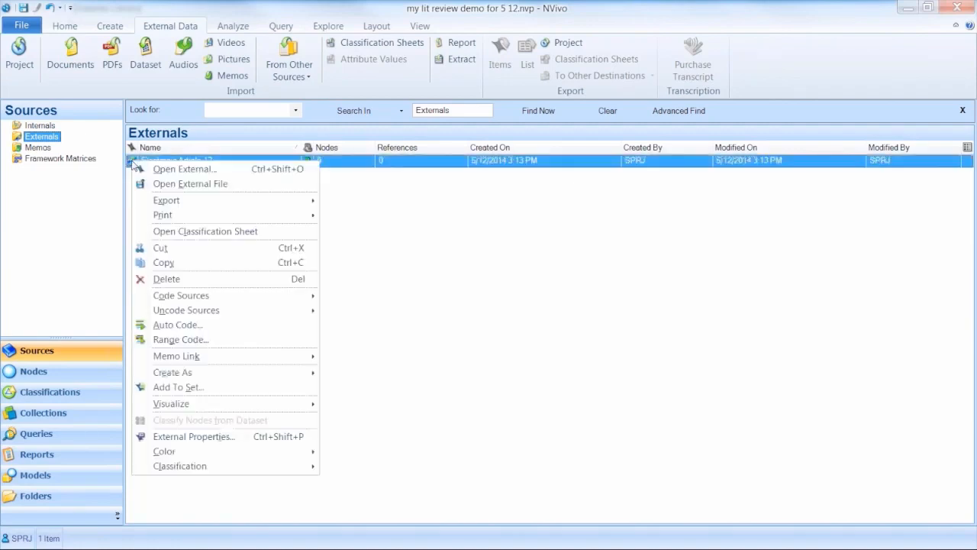
{"action": "mouse_move", "coordinate": [187, 216]}
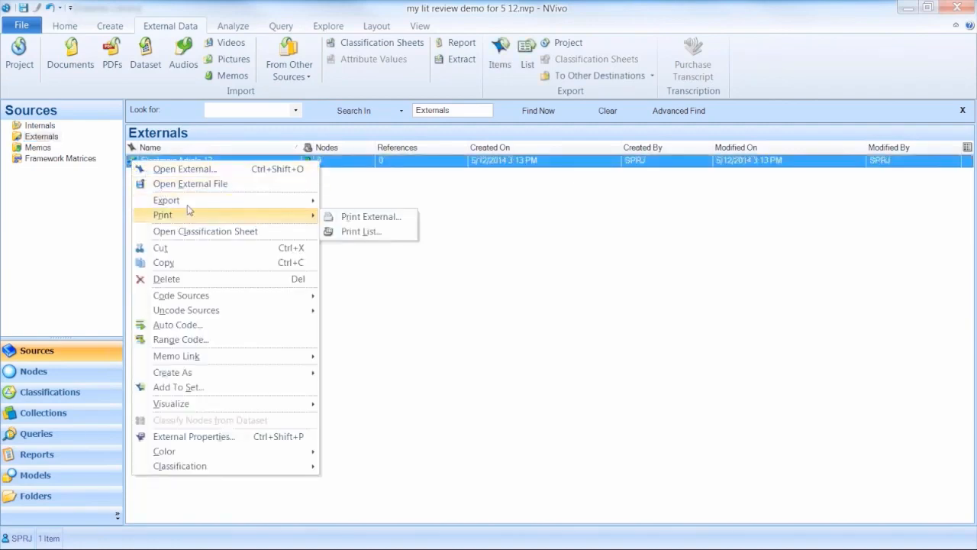
{"action": "left_click", "coordinate": [185, 169]}
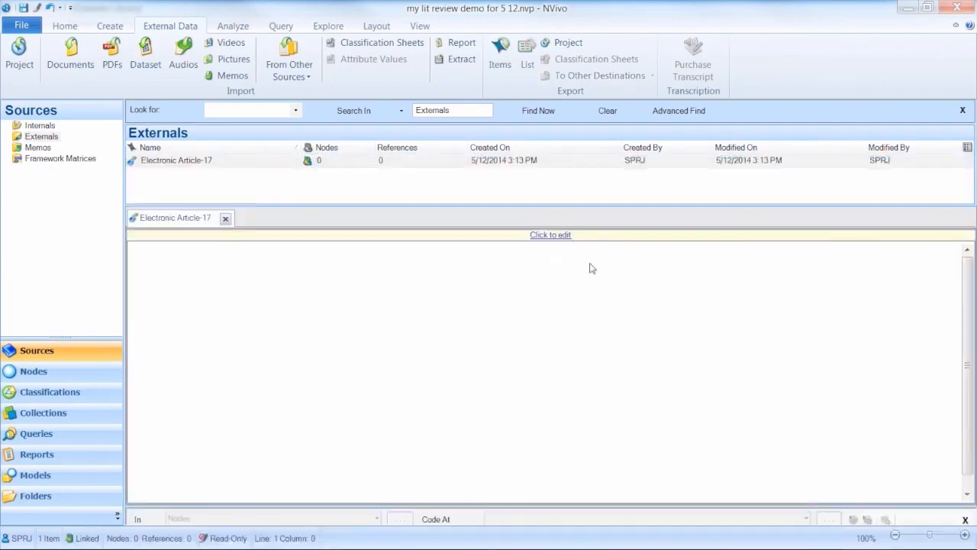
{"action": "left_click", "coordinate": [557, 236]}
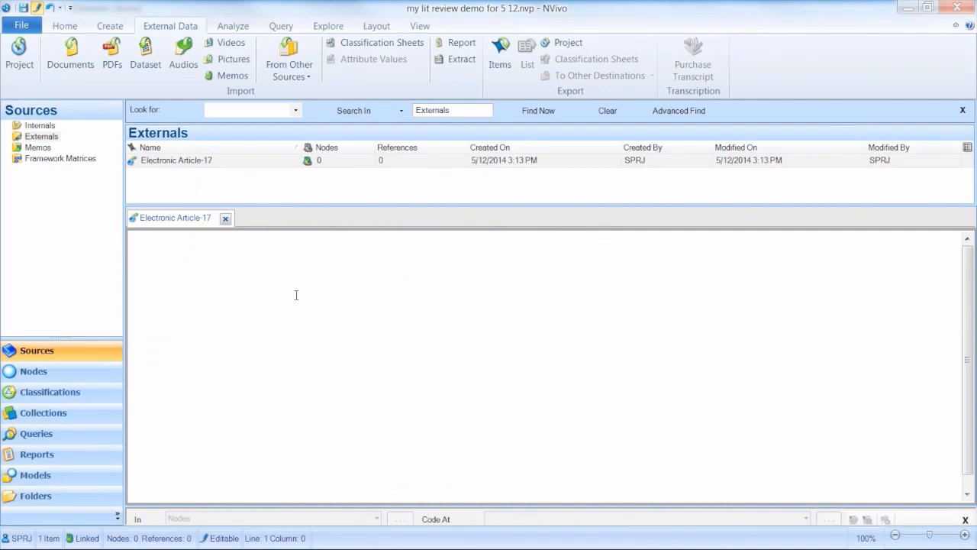
{"action": "type", "text": "Take notes"}
{"action": "left_click", "coordinate": [224, 220]}
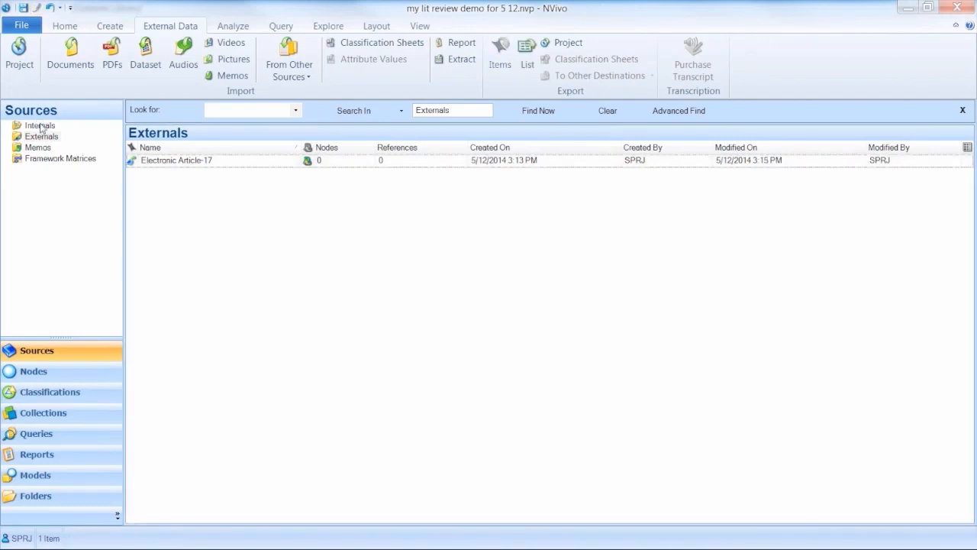
Examine the bibliographic attribute values in the properties of the first PDF in Internals, and close the properties.
{"action": "left_click", "coordinate": [42, 127]}
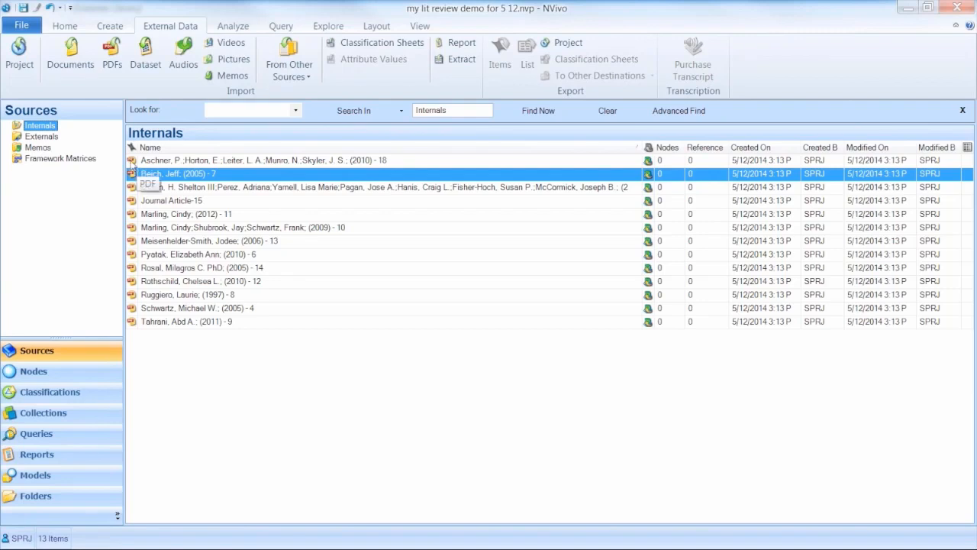
{"action": "right_click", "coordinate": [132, 162]}
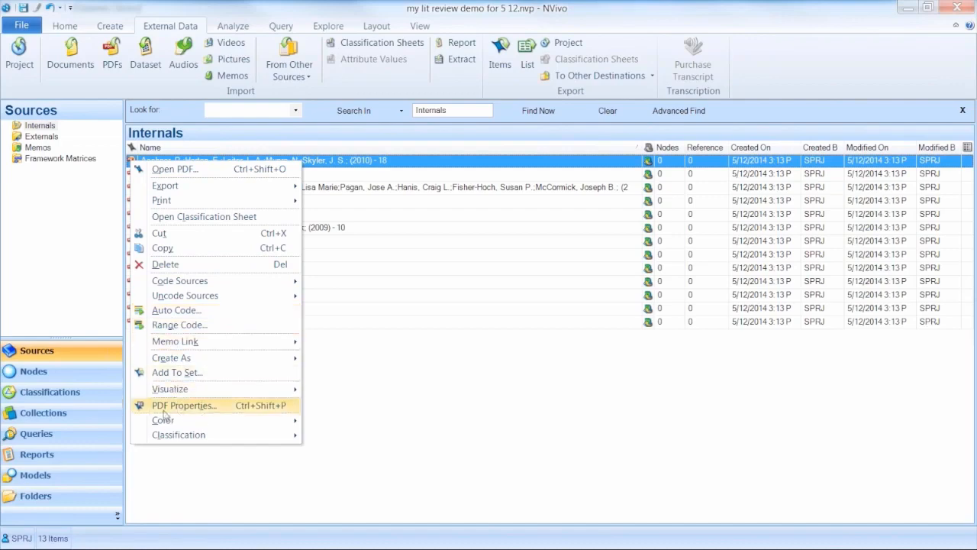
{"action": "left_click", "coordinate": [191, 408]}
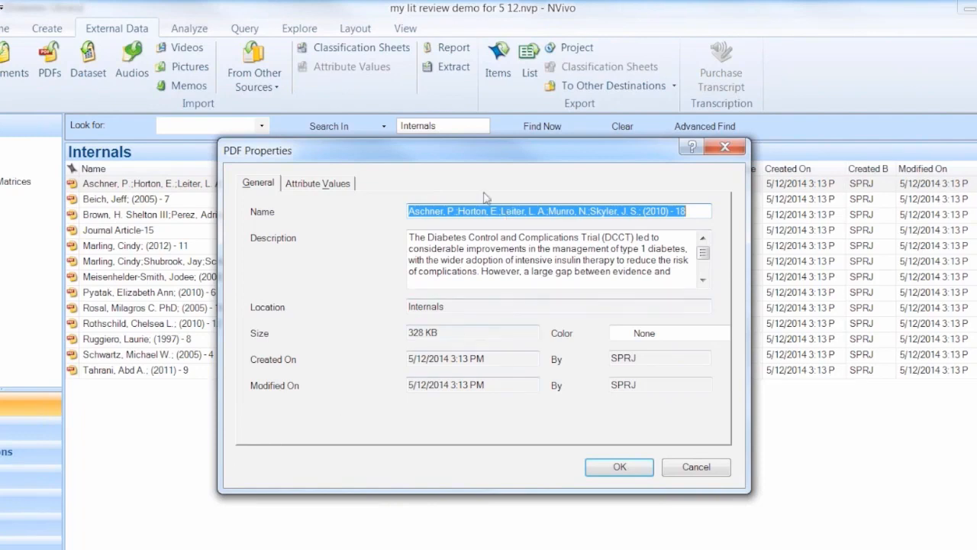
{"action": "left_click", "coordinate": [315, 184]}
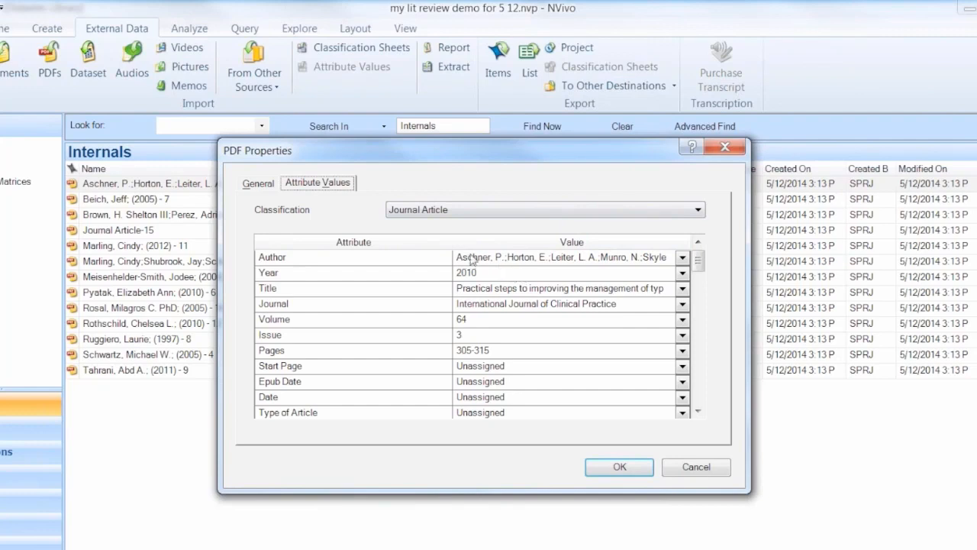
{"action": "left_click", "coordinate": [698, 413]}
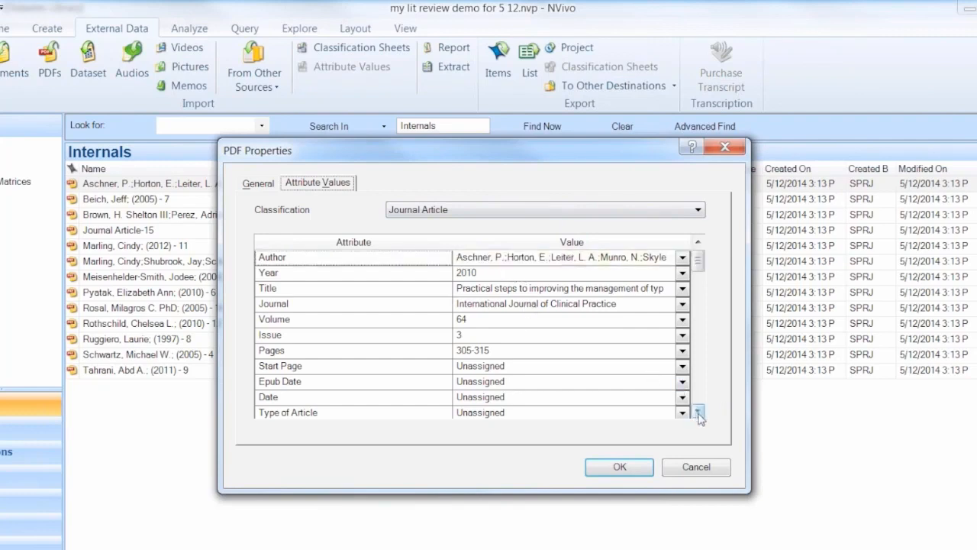
{"action": "left_click", "coordinate": [698, 414]}
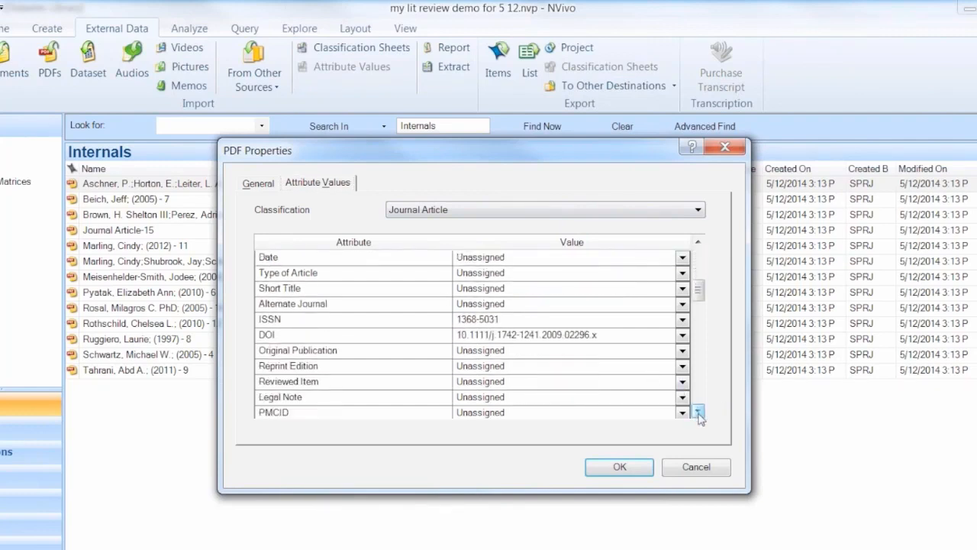
{"action": "left_click", "coordinate": [698, 413]}
{"action": "left_click", "coordinate": [699, 413]}
{"action": "left_click", "coordinate": [698, 413]}
{"action": "left_click", "coordinate": [698, 413]}
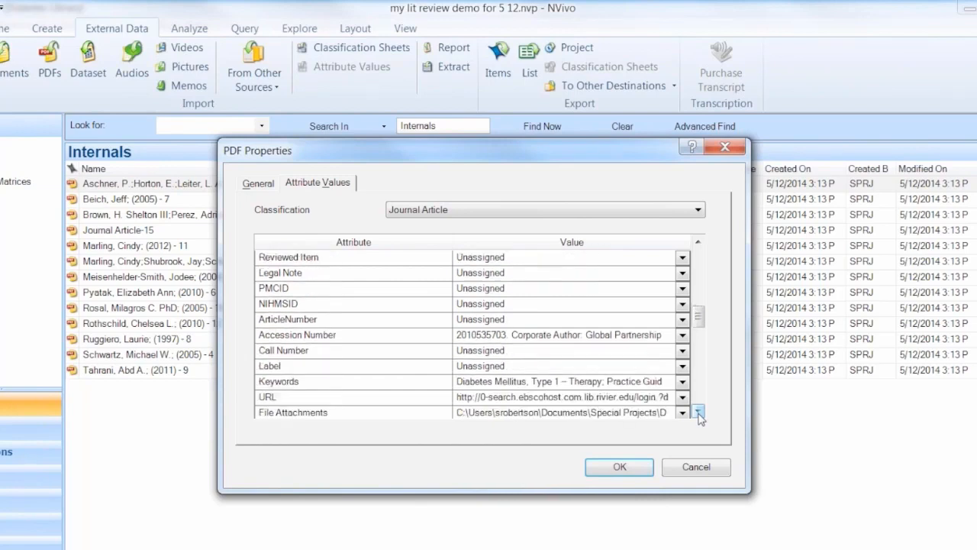
{"action": "left_click", "coordinate": [699, 413]}
{"action": "left_click", "coordinate": [699, 413]}
{"action": "left_click", "coordinate": [699, 413]}
{"action": "left_click", "coordinate": [699, 413]}
{"action": "left_click", "coordinate": [699, 413]}
{"action": "left_click", "coordinate": [699, 413]}
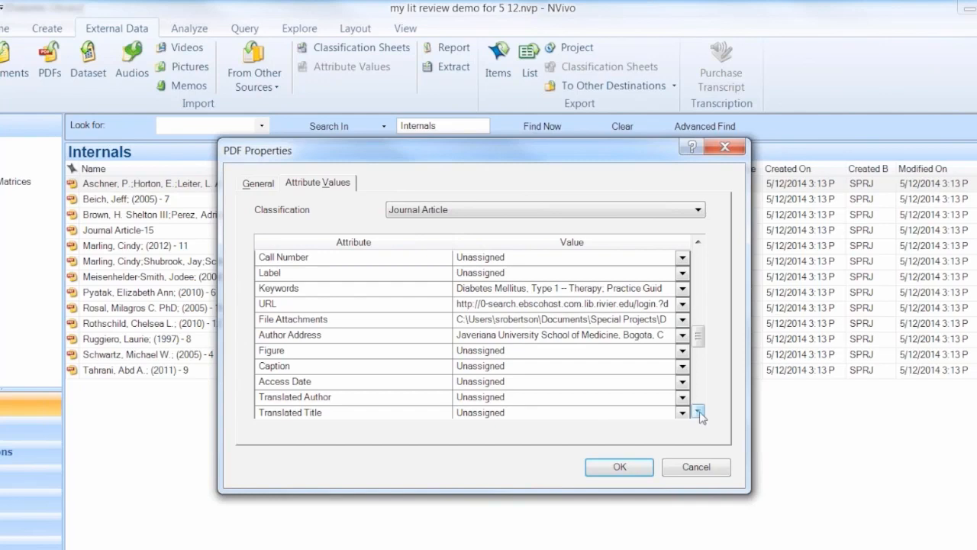
{"action": "left_click", "coordinate": [699, 413]}
{"action": "left_click", "coordinate": [698, 413]}
{"action": "left_click", "coordinate": [699, 413]}
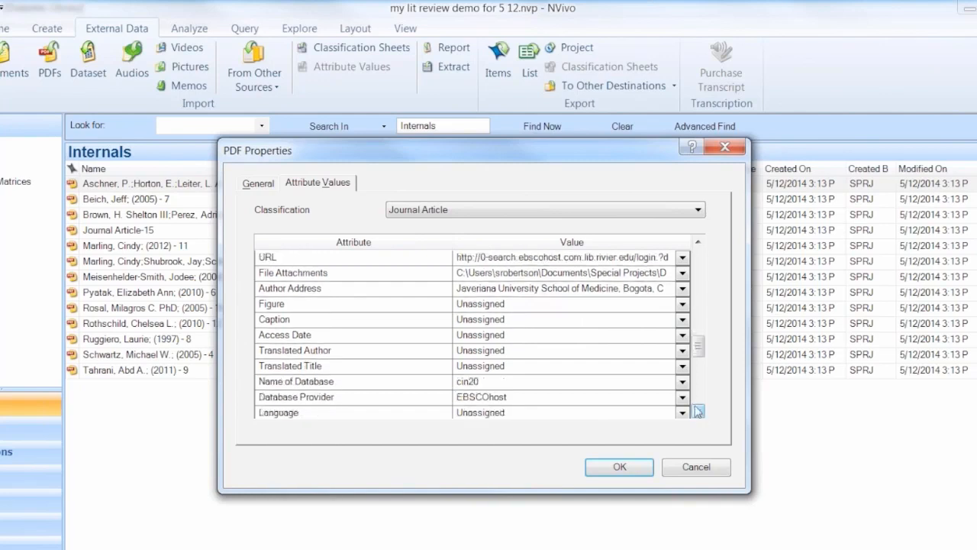
{"action": "left_click", "coordinate": [724, 147]}
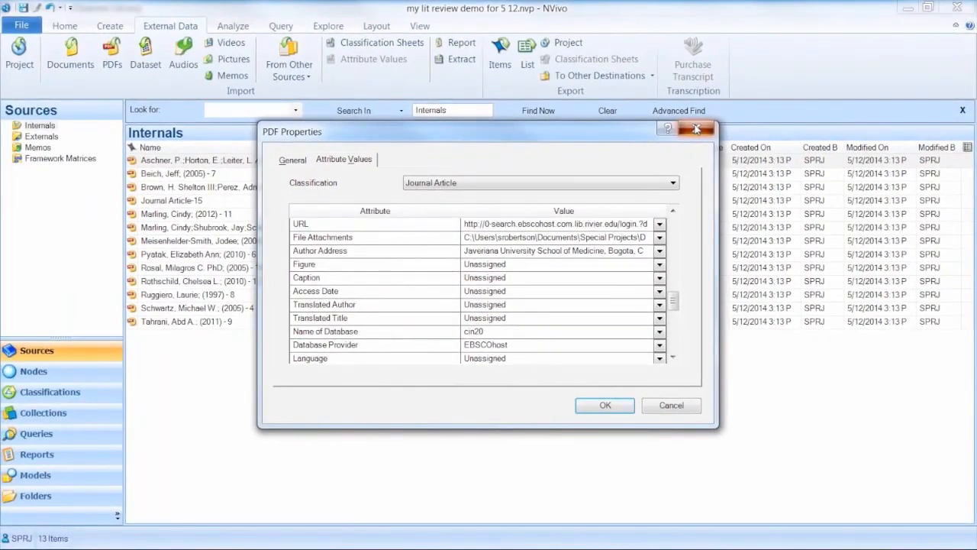
{"action": "left_click", "coordinate": [696, 128]}
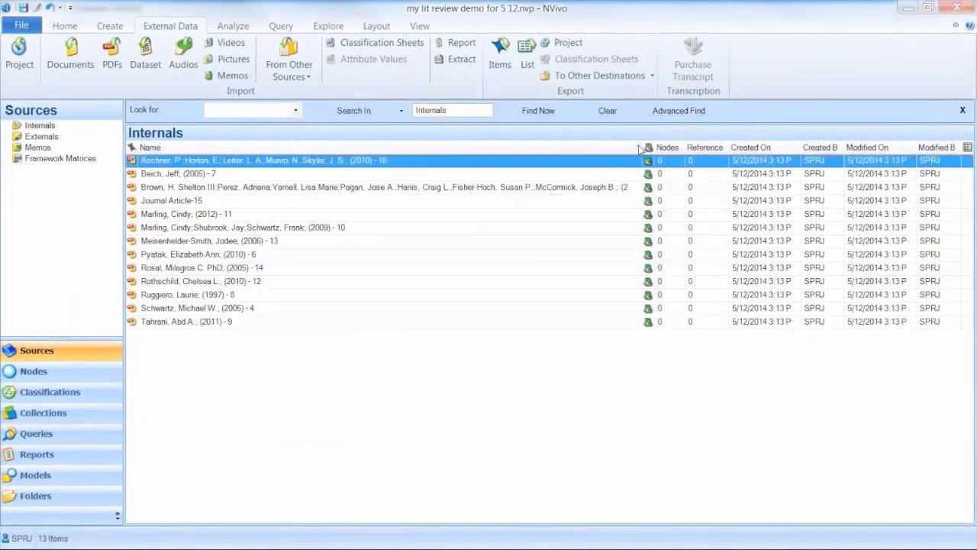
Open the first imported-notes memo, enlarge its reading area, and read through its abstract, keywords and notes.
{"action": "left_click", "coordinate": [19, 149]}
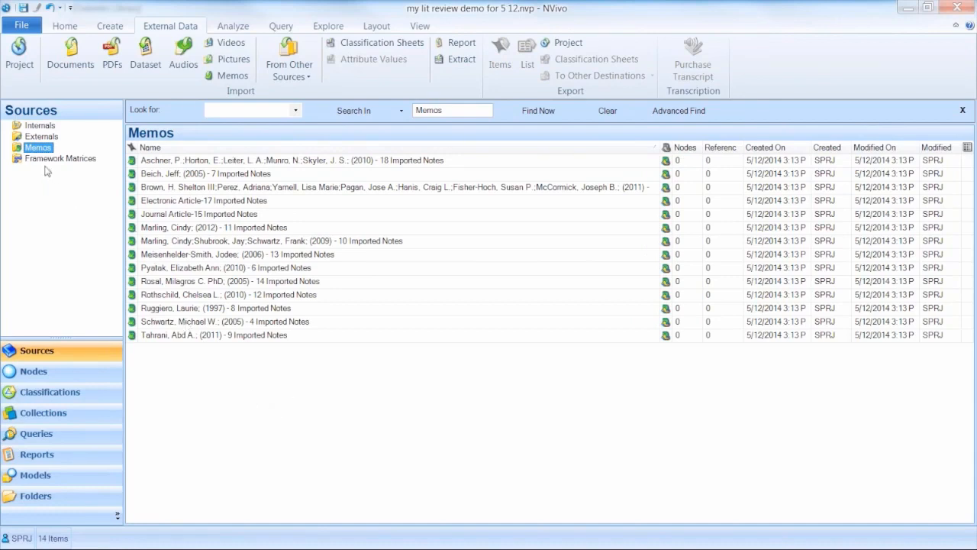
{"action": "left_click", "coordinate": [158, 162]}
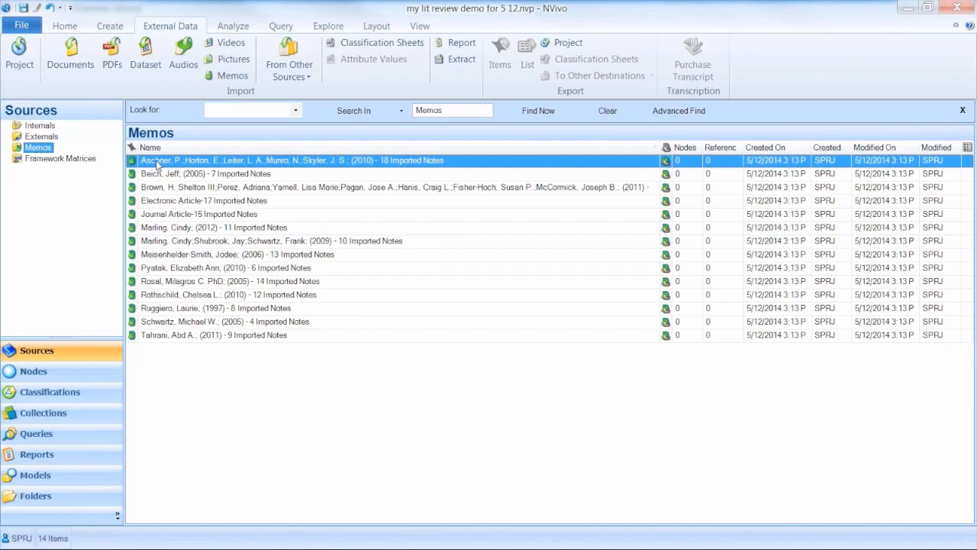
{"action": "double_click", "coordinate": [156, 164]}
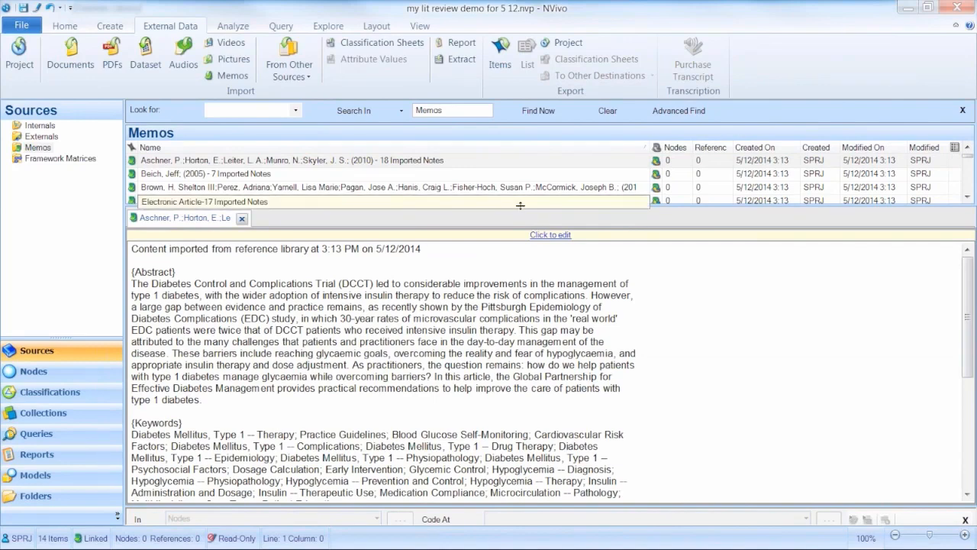
{"action": "left_click_drag", "start_coordinate": [521, 206], "coordinate": [504, 146]}
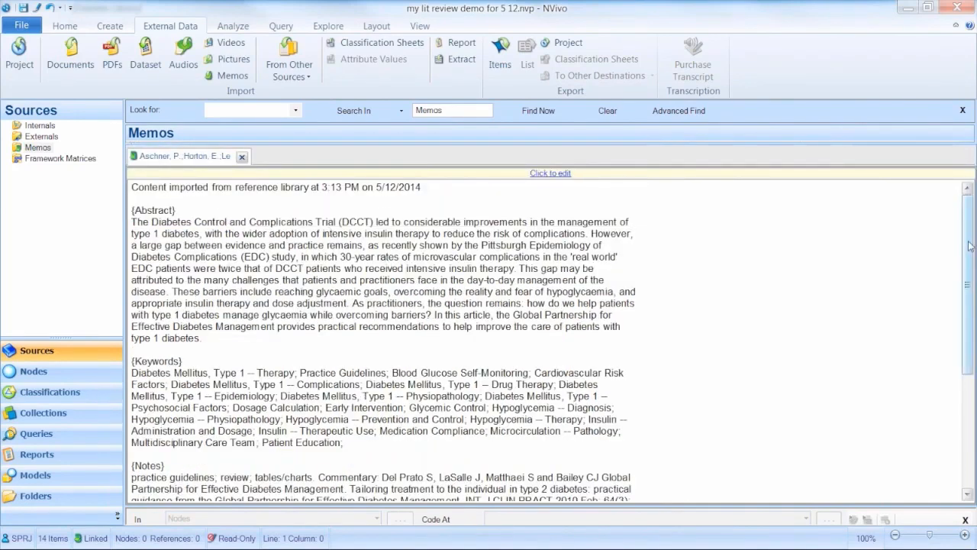
{"action": "left_click_drag", "start_coordinate": [968, 259], "coordinate": [968, 307]}
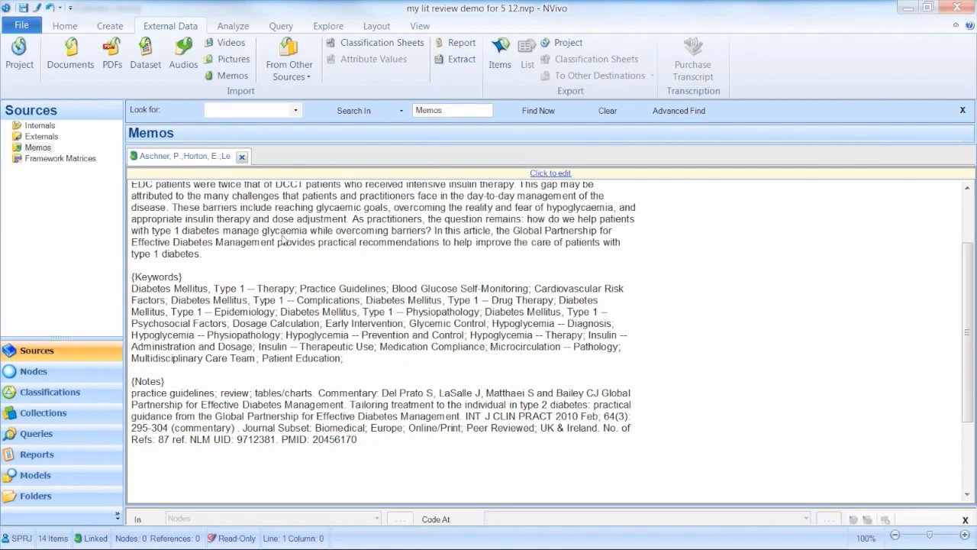
Make the memo editable, add "Collect my thoughts." a few lines below the imported notes, and close the memo.
{"action": "left_click", "coordinate": [313, 475]}
{"action": "left_click", "coordinate": [371, 447]}
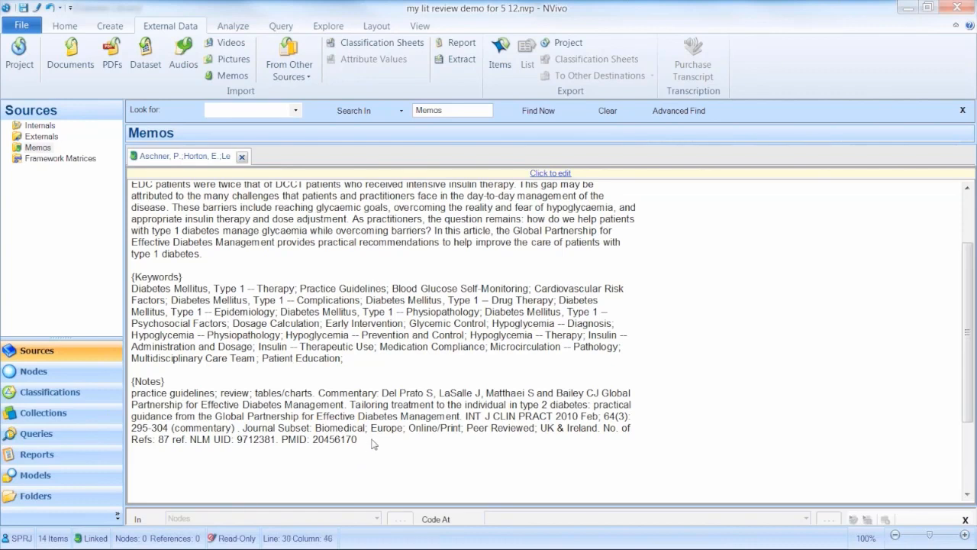
{"action": "left_click", "coordinate": [513, 173]}
{"action": "key", "text": "Return"}
{"action": "key", "text": "Return"}
{"action": "key", "text": "Return"}
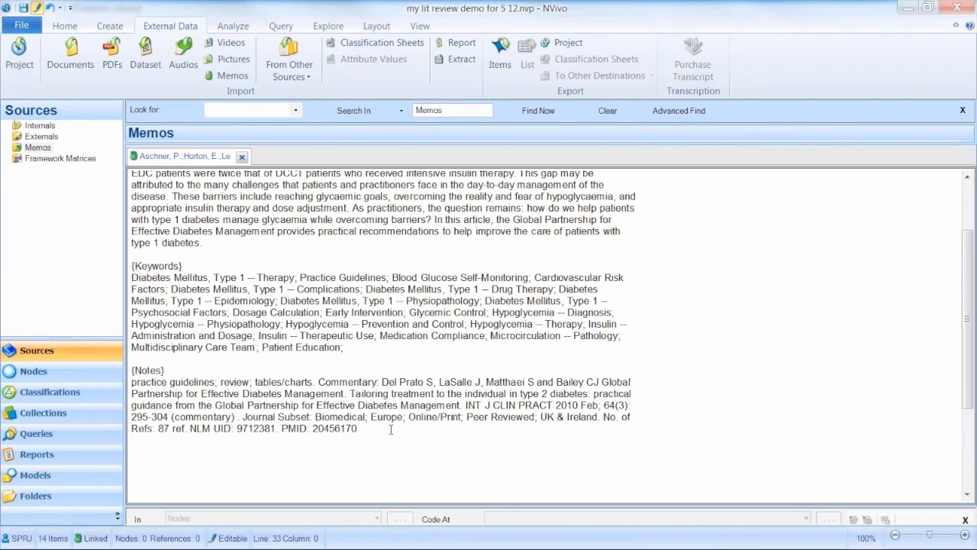
{"action": "type", "text": "Collect my thoughts"}
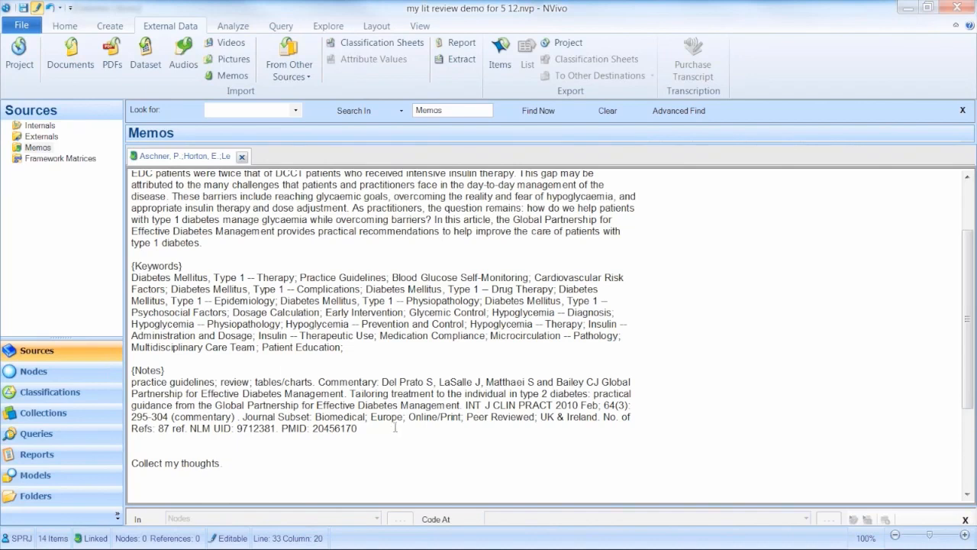
{"action": "left_click", "coordinate": [242, 158]}
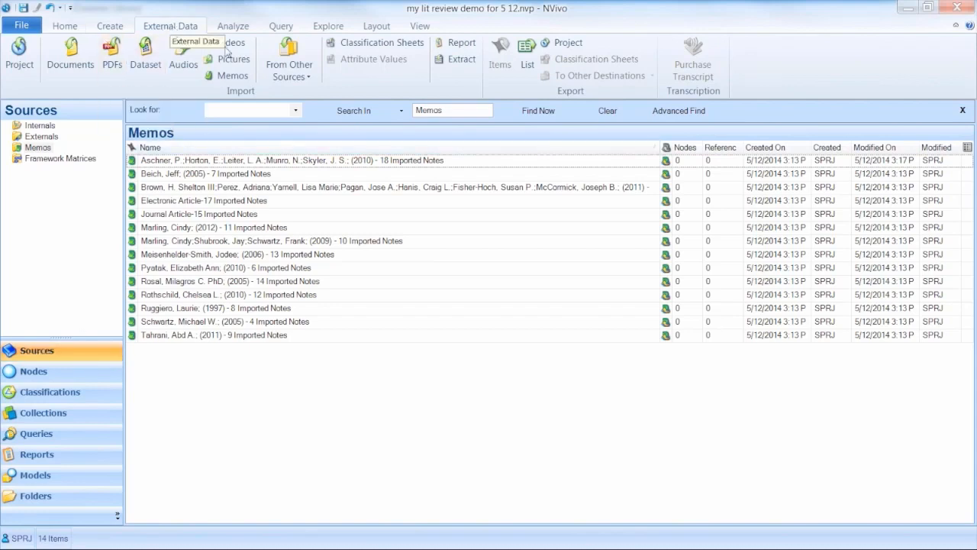
Run a word frequency query on the text of all sources, limited to the 100 most frequent words.
{"action": "left_click", "coordinate": [281, 27]}
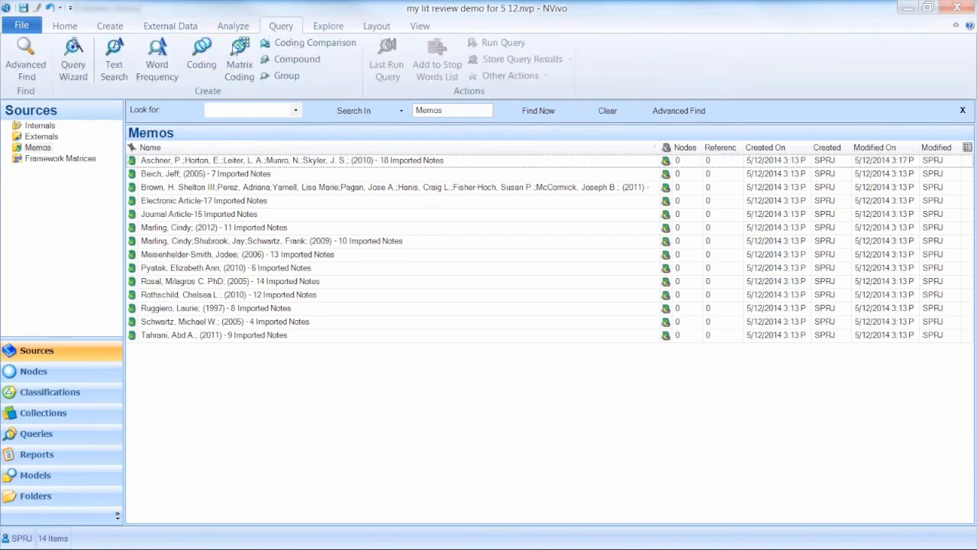
{"action": "left_click", "coordinate": [157, 69]}
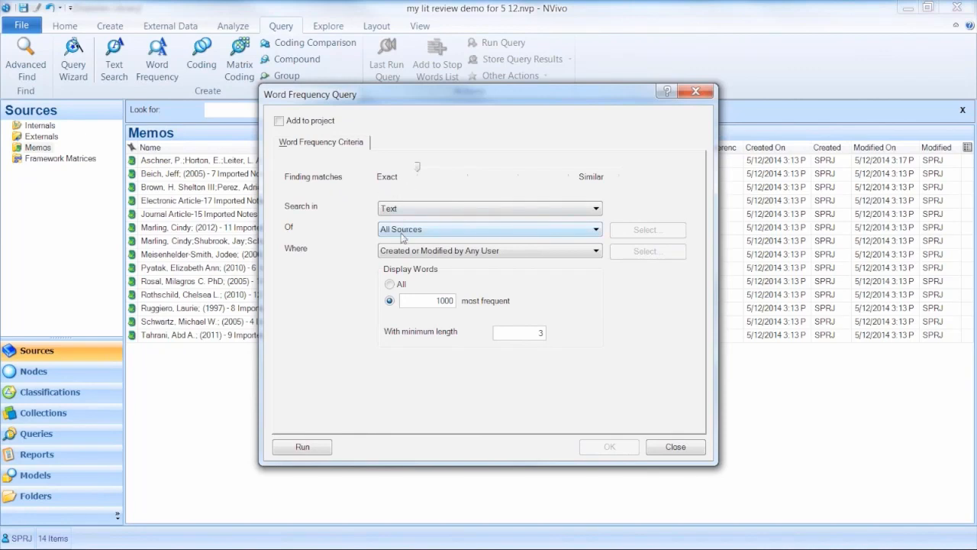
{"action": "double_click", "coordinate": [437, 304]}
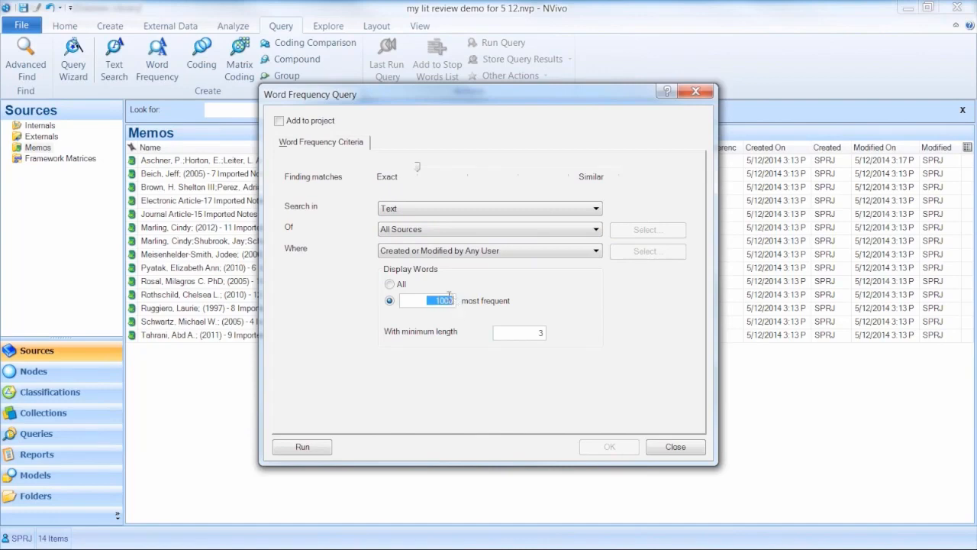
{"action": "key", "text": "BackSpace"}
{"action": "type", "text": "100"}
{"action": "left_click", "coordinate": [303, 447]}
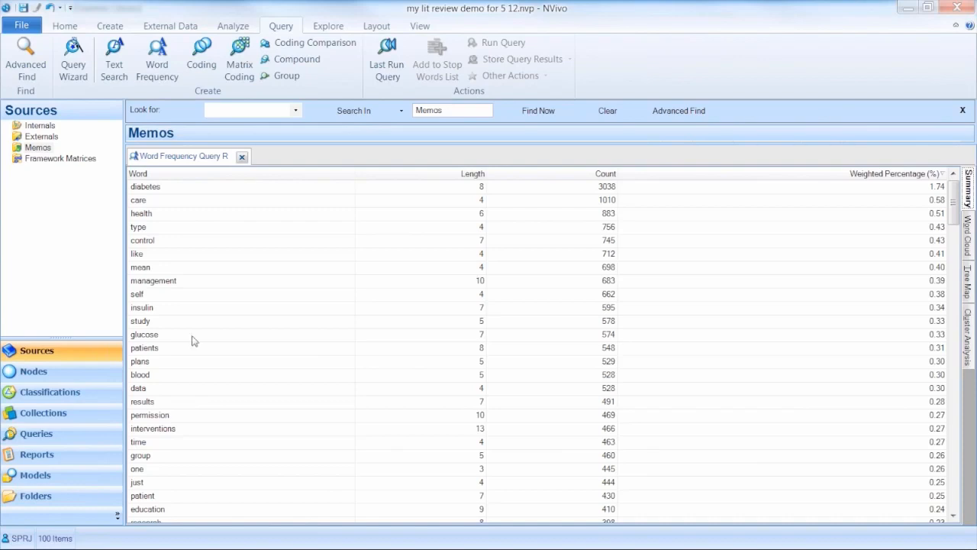
Add the word "diabetes" from the query results to the stop words list.
{"action": "left_click", "coordinate": [166, 189]}
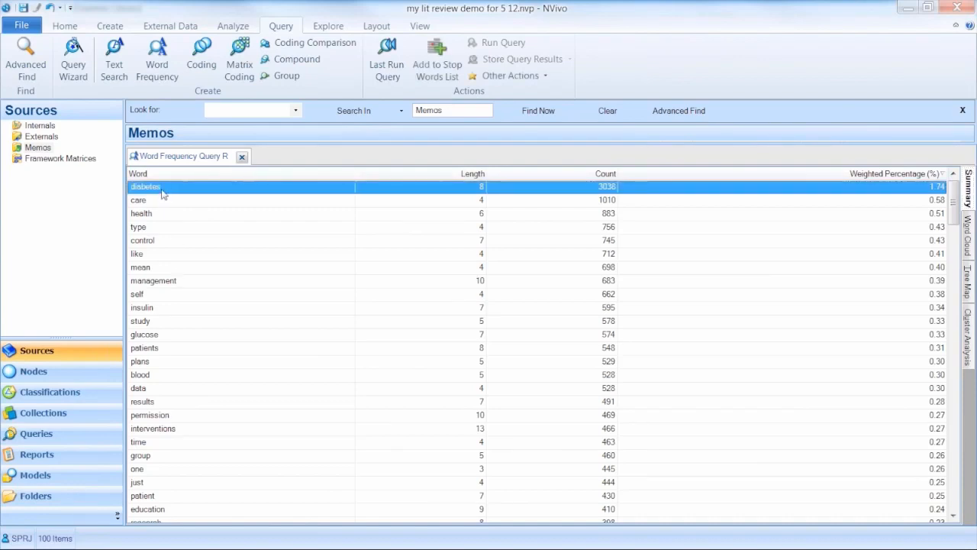
{"action": "right_click", "coordinate": [162, 191]}
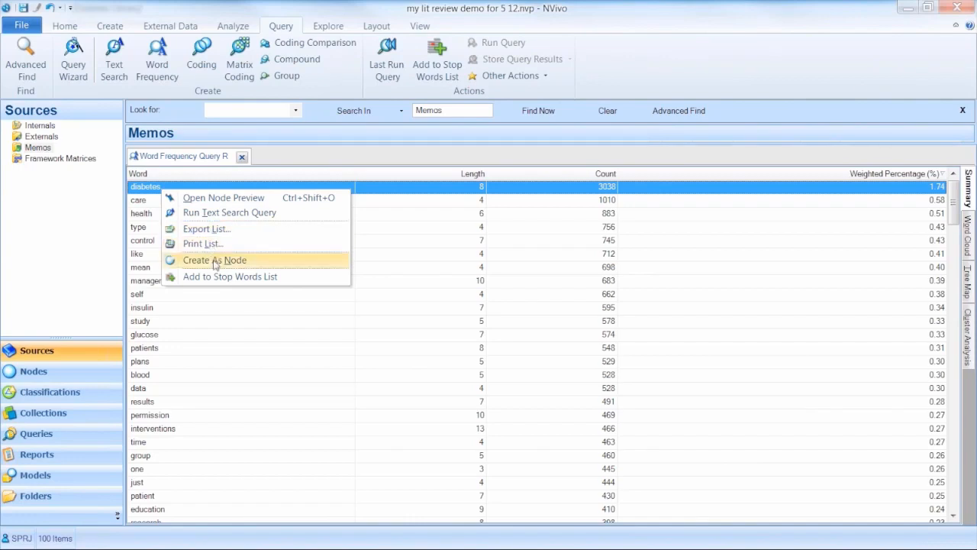
{"action": "left_click", "coordinate": [219, 284]}
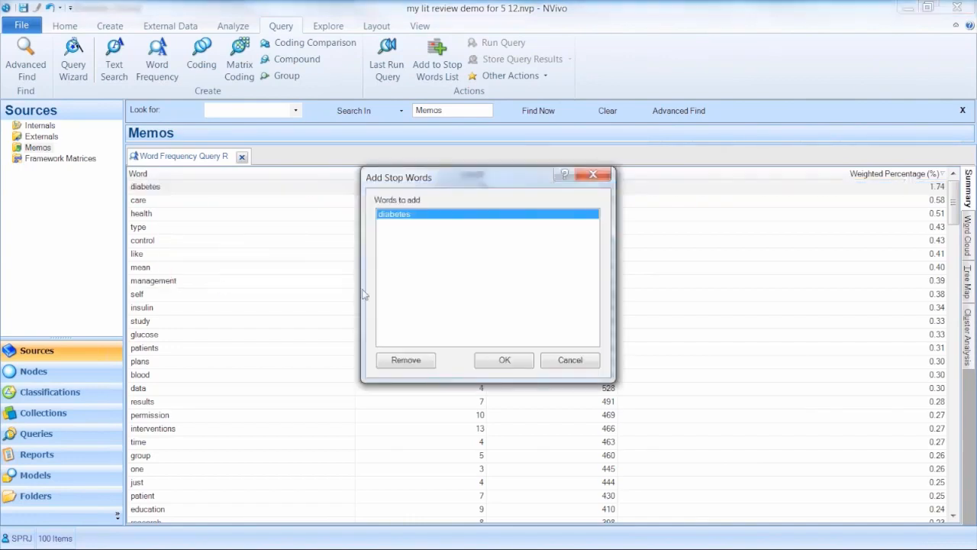
{"action": "left_click", "coordinate": [497, 360]}
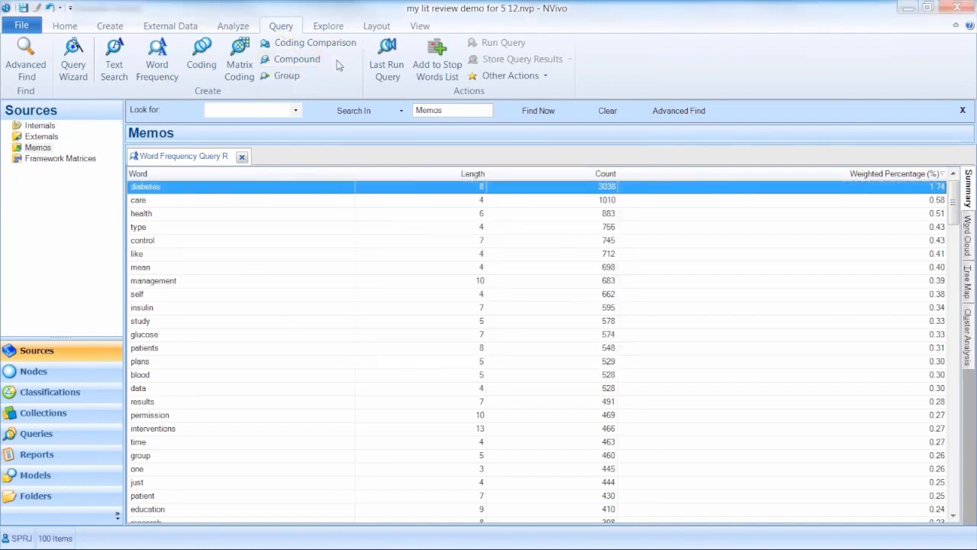
Rerun the last word frequency query with its existing criteria and view the results as a word cloud.
{"action": "left_click", "coordinate": [385, 61]}
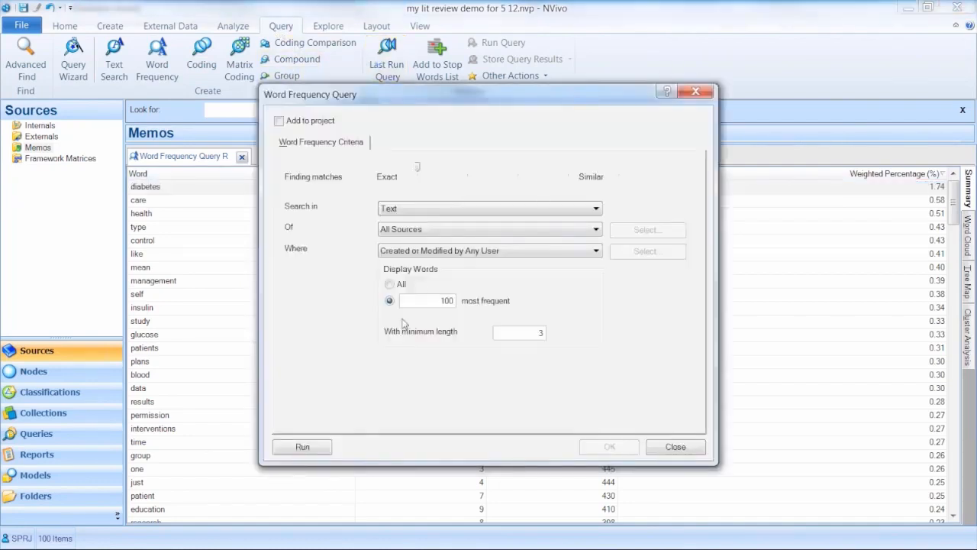
{"action": "left_click", "coordinate": [301, 447]}
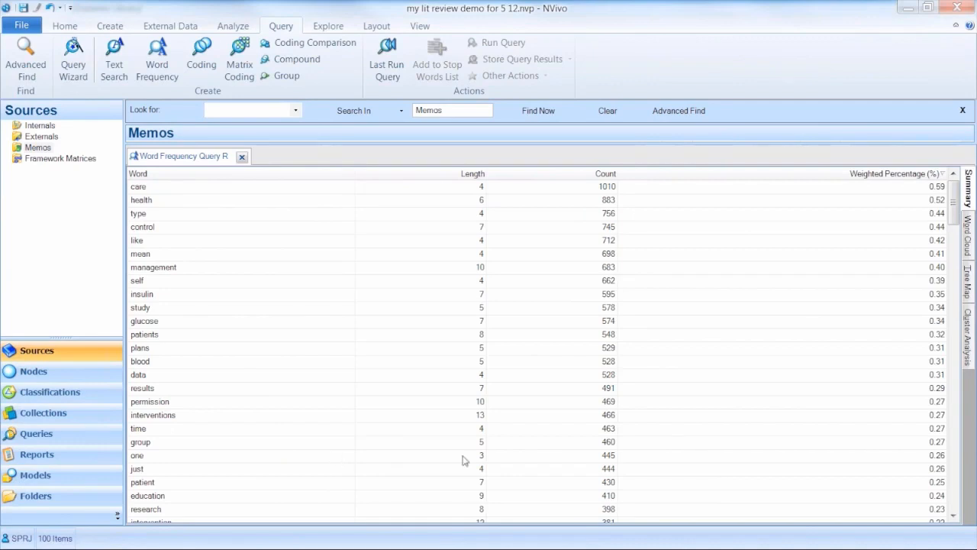
{"action": "left_click", "coordinate": [967, 239]}
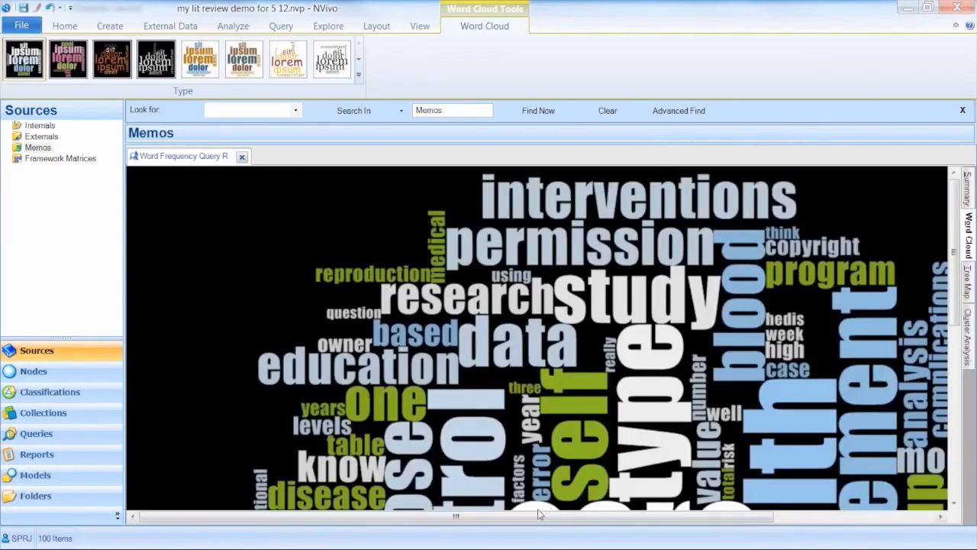
{"action": "left_click_drag", "start_coordinate": [535, 516], "coordinate": [599, 517]}
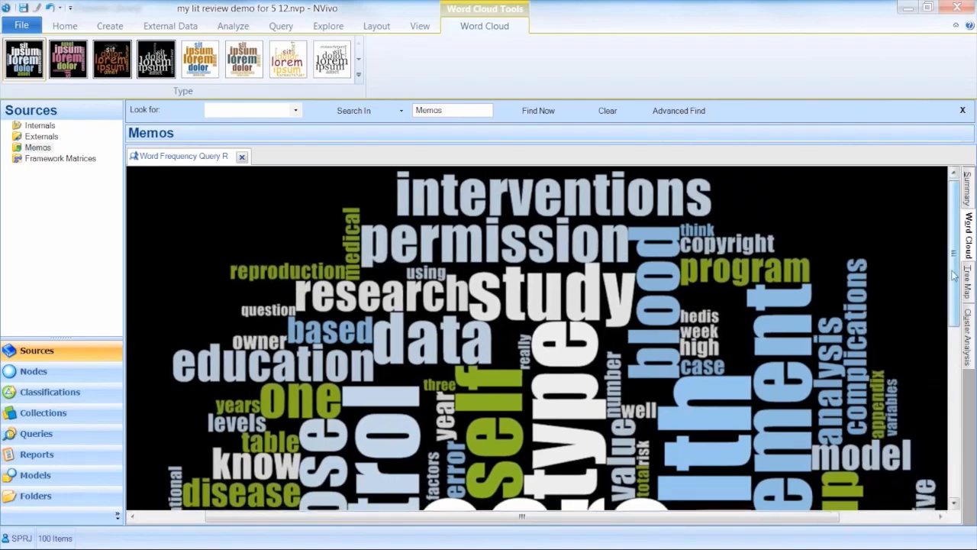
{"action": "left_click_drag", "start_coordinate": [953, 287], "coordinate": [965, 437]}
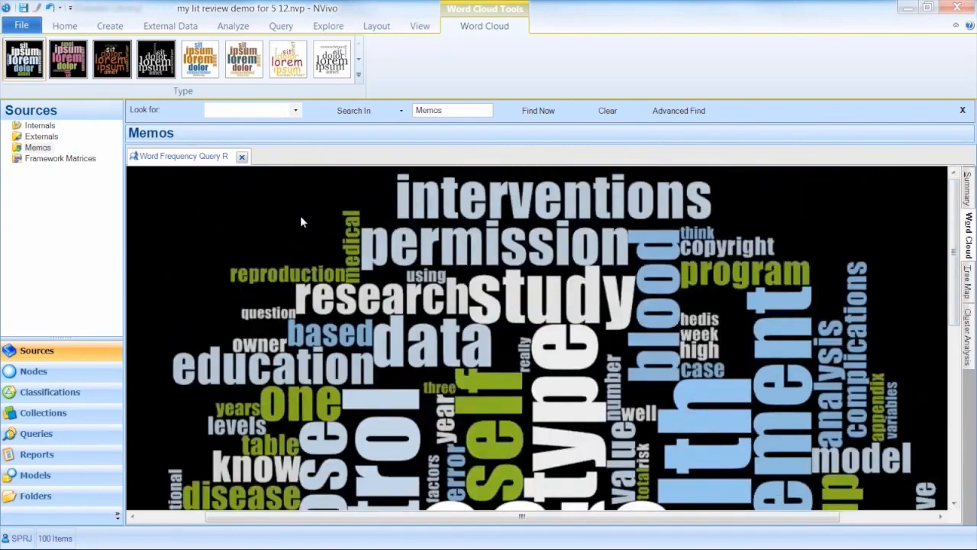
Examine the word cloud's export, print and copy options and the gallery of available cloud styles.
{"action": "right_click", "coordinate": [246, 210]}
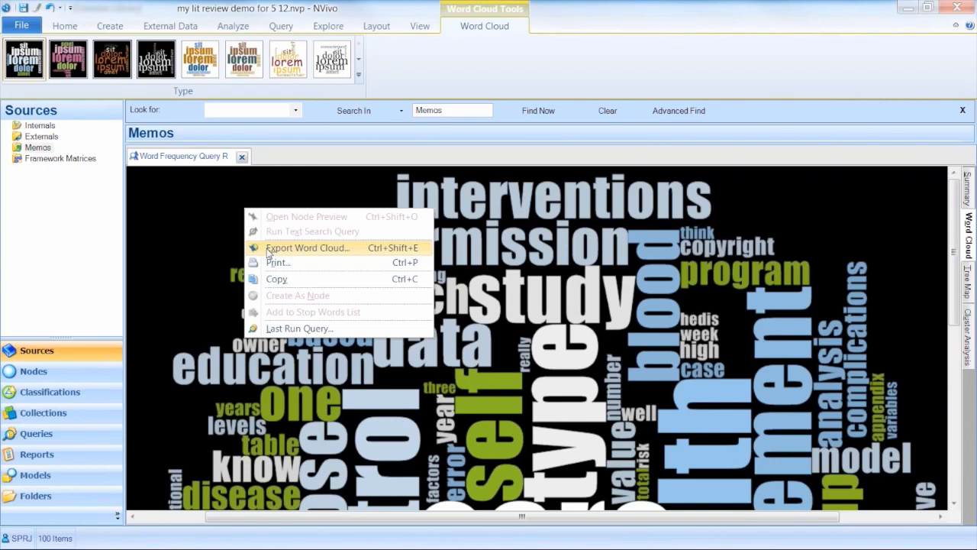
{"action": "left_click", "coordinate": [202, 226]}
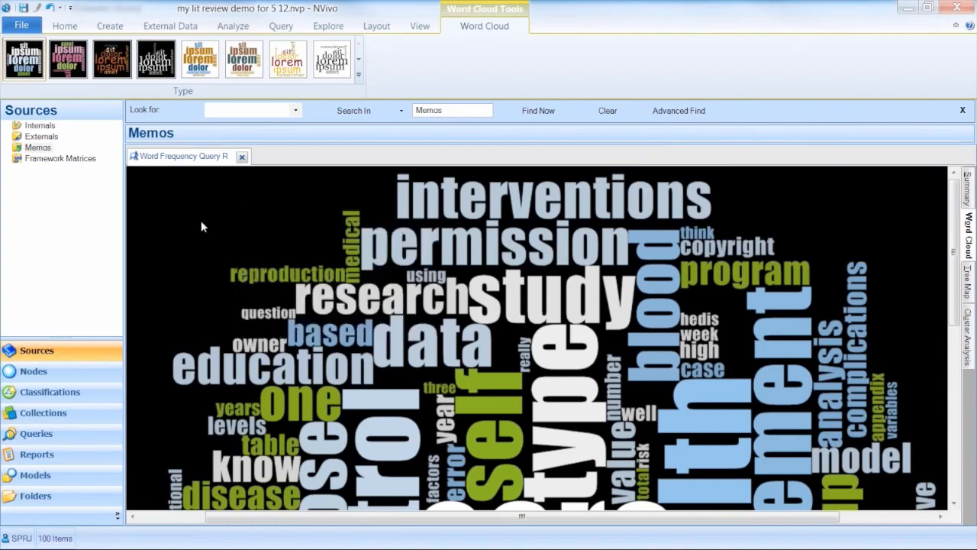
{"action": "left_click", "coordinate": [358, 75]}
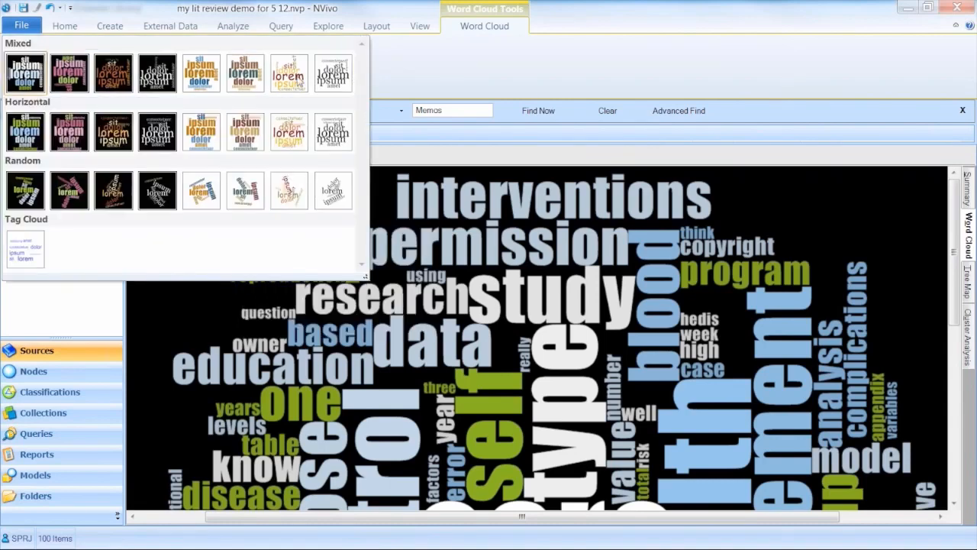
{"action": "left_click", "coordinate": [219, 312]}
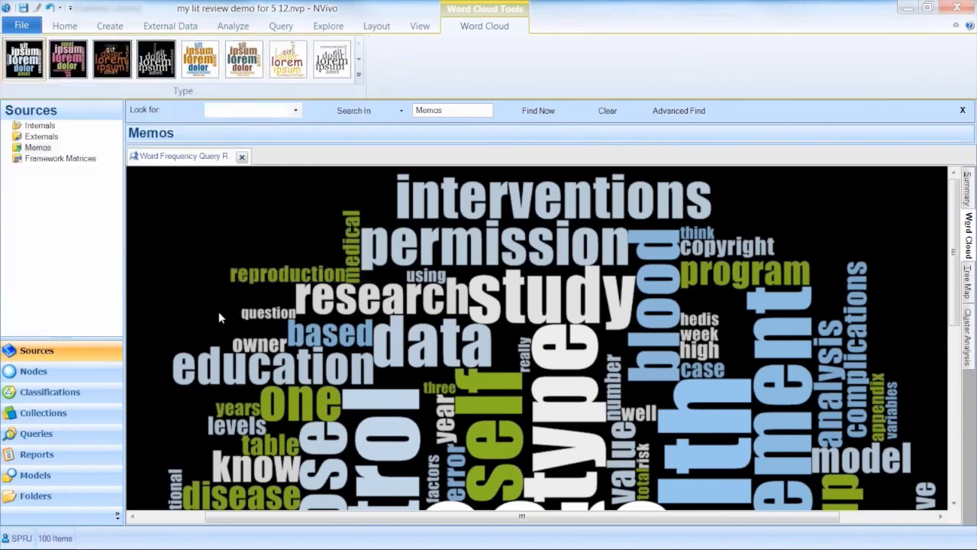
Check the actions available for the word "health" in the summary list, and return to the lower half of the word cloud.
{"action": "left_click", "coordinate": [970, 191]}
{"action": "left_click", "coordinate": [240, 200]}
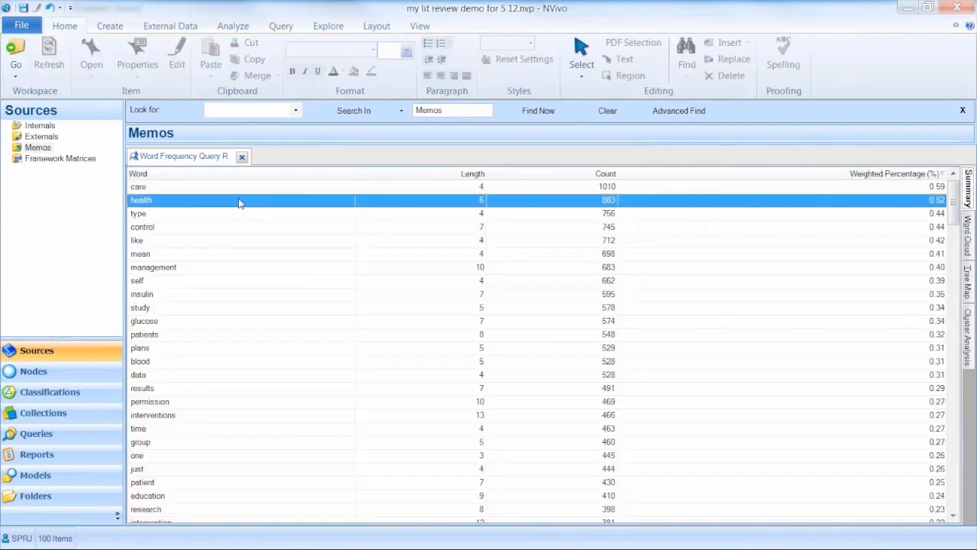
{"action": "right_click", "coordinate": [240, 199]}
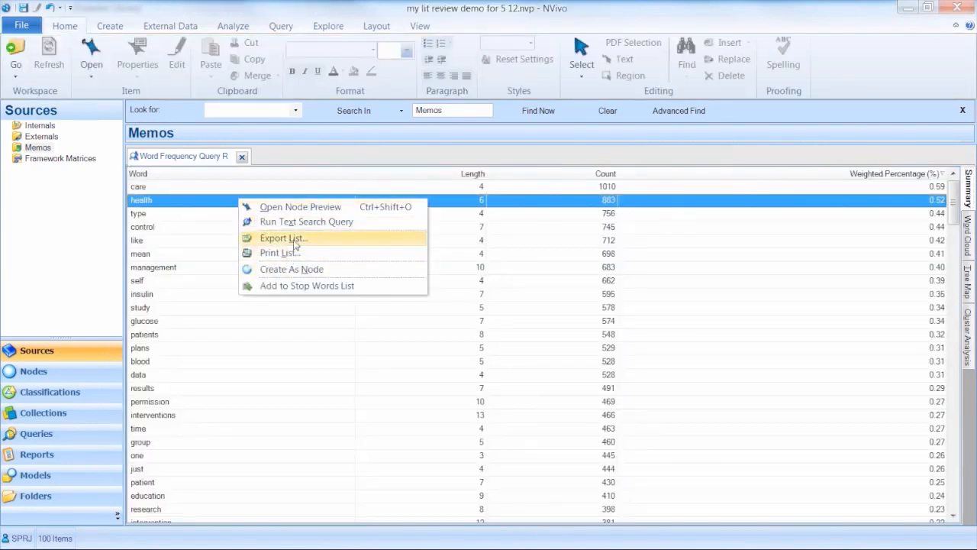
{"action": "left_click", "coordinate": [191, 226]}
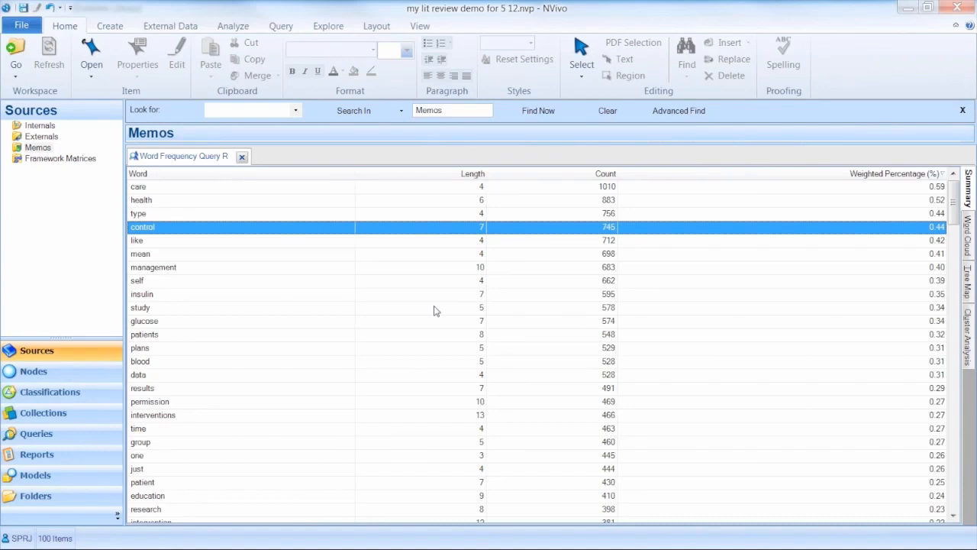
{"action": "key", "text": "Home"}
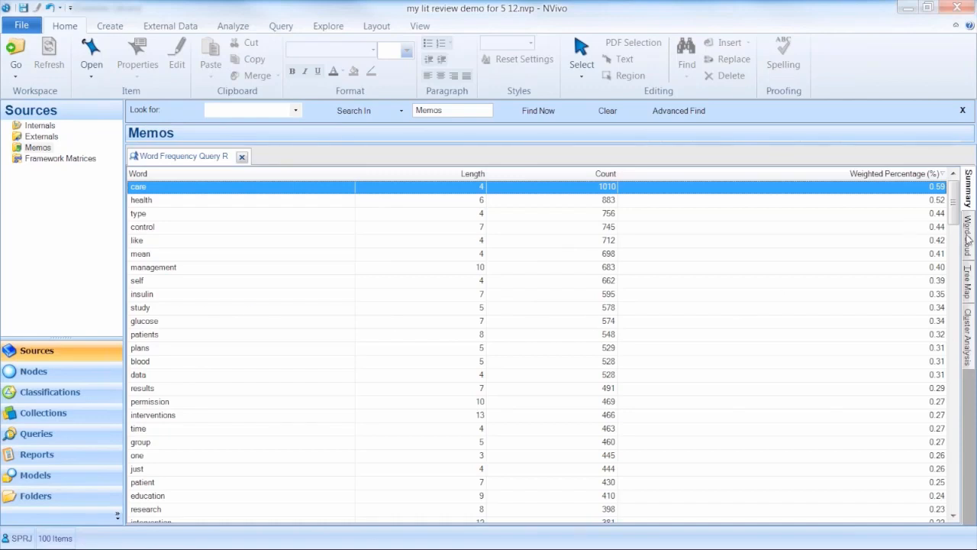
{"action": "left_click", "coordinate": [967, 240]}
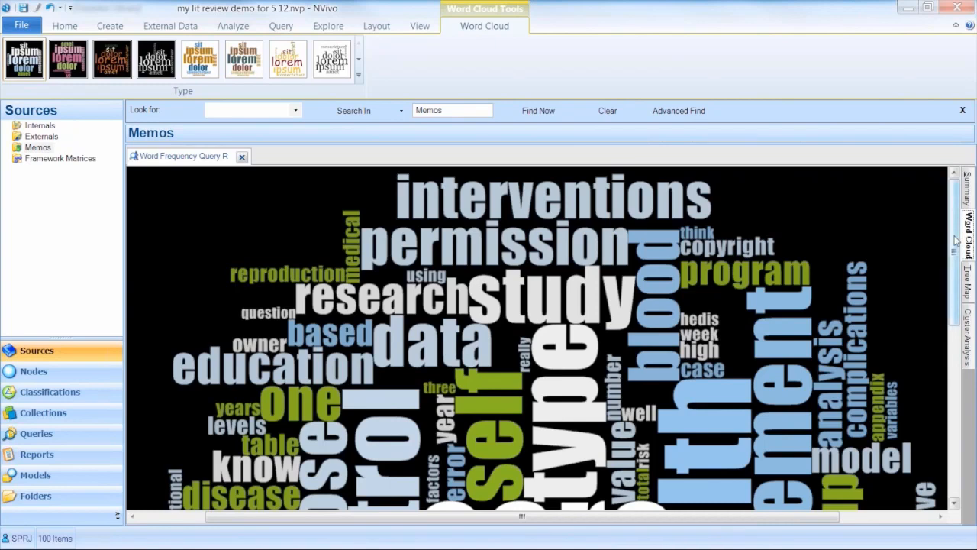
{"action": "left_click_drag", "start_coordinate": [955, 241], "coordinate": [896, 408]}
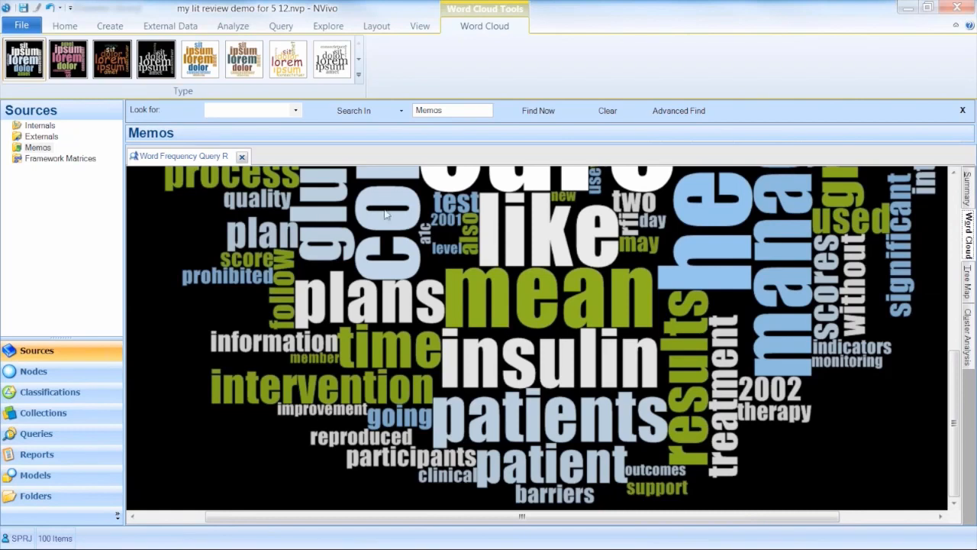
Run a text search query for "insulin" in the text of all sources, with the results set to Preview Only.
{"action": "left_click", "coordinate": [282, 27]}
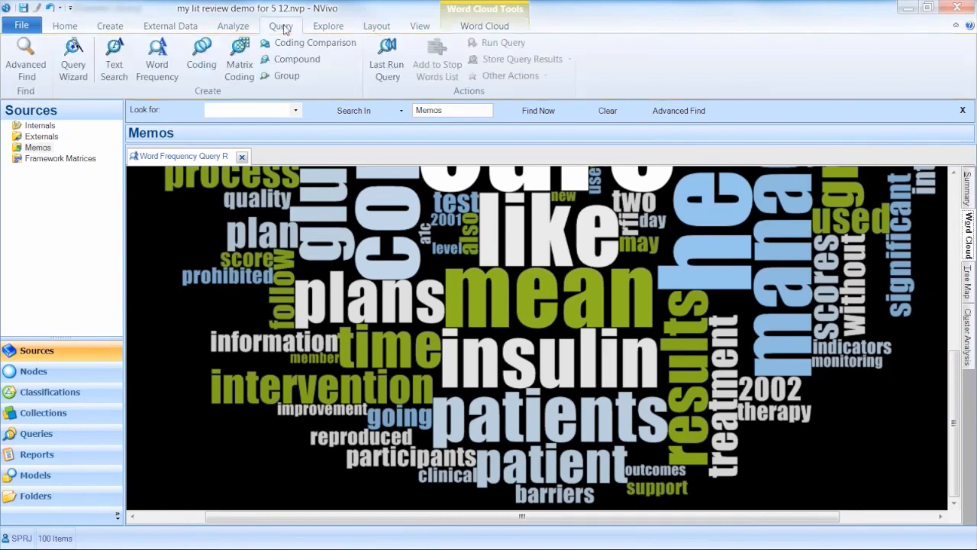
{"action": "left_click", "coordinate": [115, 56]}
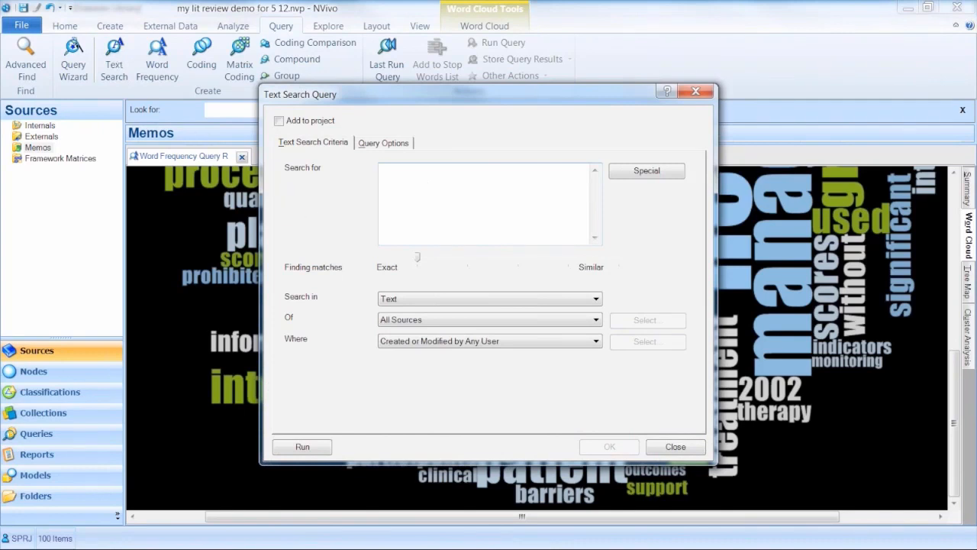
{"action": "type", "text": "nsulin"}
{"action": "left_click", "coordinate": [385, 143]}
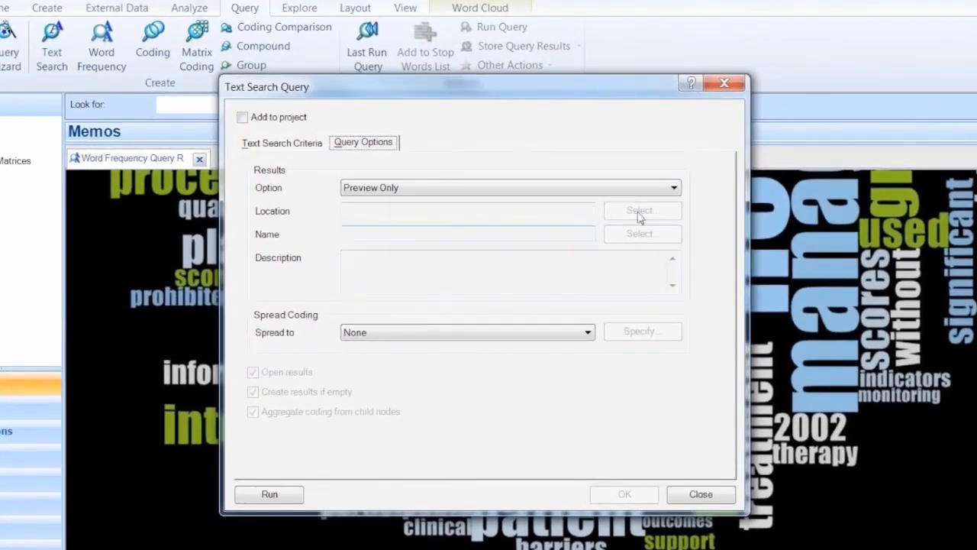
{"action": "left_click", "coordinate": [674, 189]}
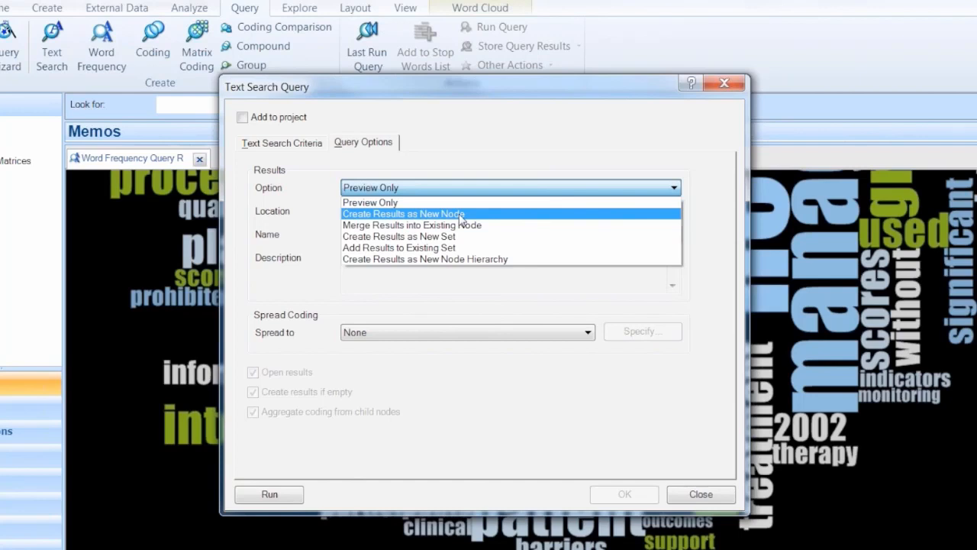
{"action": "left_click", "coordinate": [391, 203]}
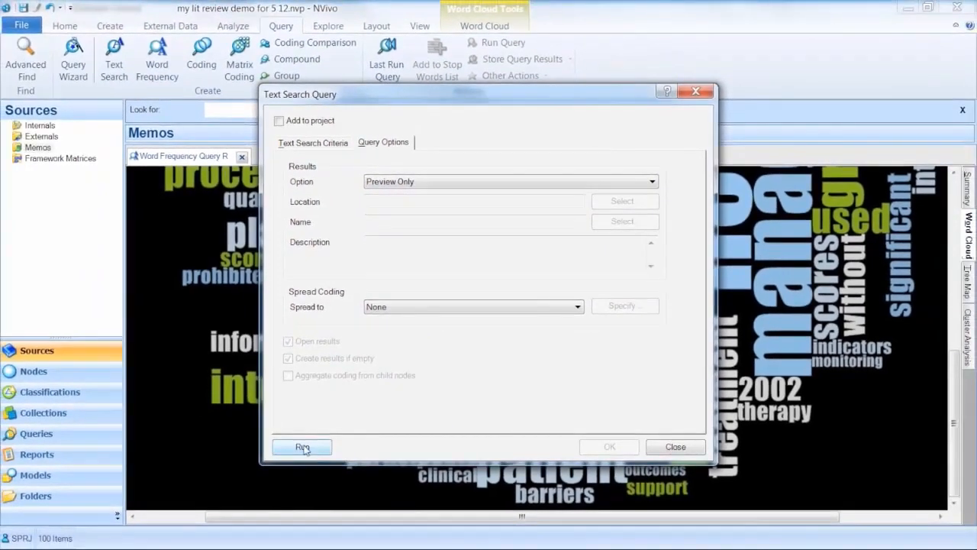
{"action": "left_click", "coordinate": [302, 447]}
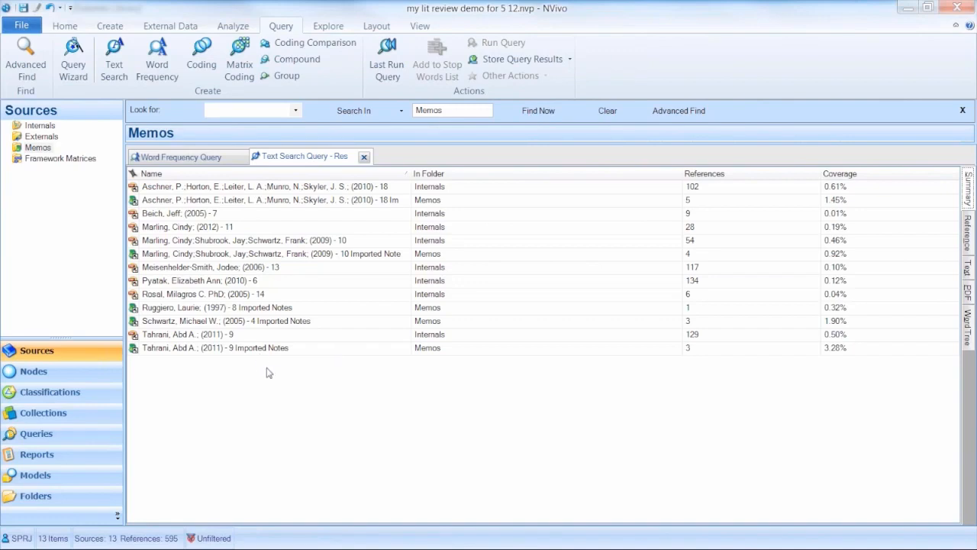
Show the individual insulin references, enlarge them to 150%, and read through the passages from the first source.
{"action": "left_click", "coordinate": [968, 238]}
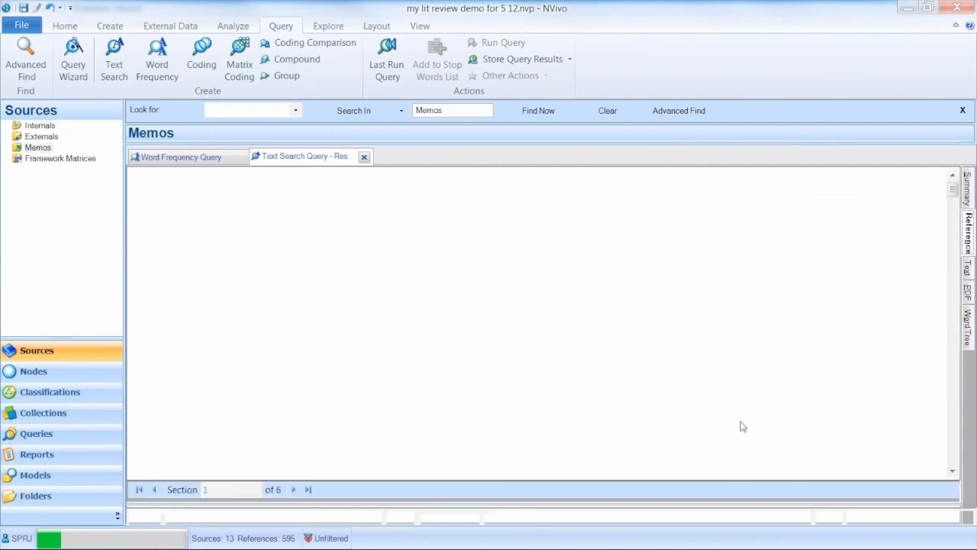
{"action": "left_click", "coordinate": [964, 537]}
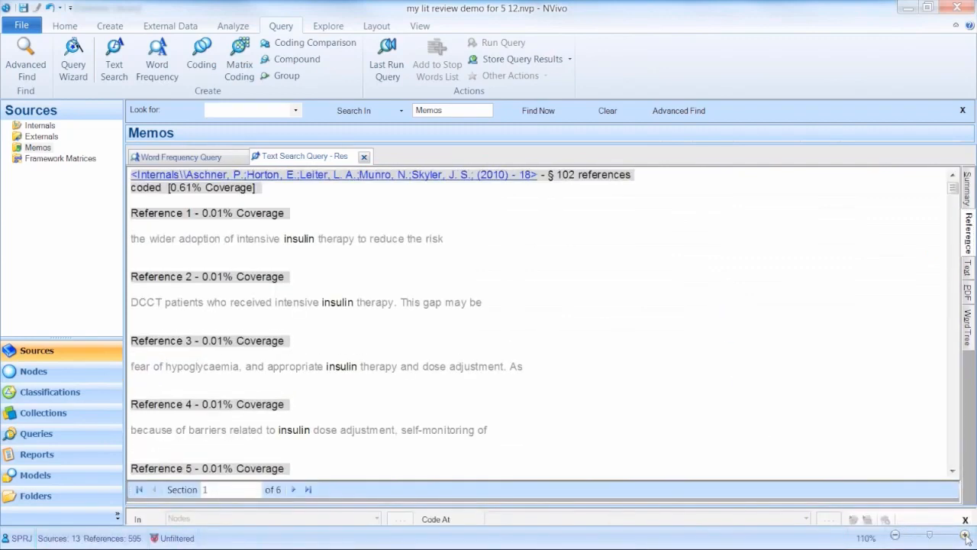
{"action": "left_click", "coordinate": [963, 538]}
{"action": "left_click", "coordinate": [963, 538]}
{"action": "left_click", "coordinate": [964, 537]}
{"action": "left_click", "coordinate": [964, 538]}
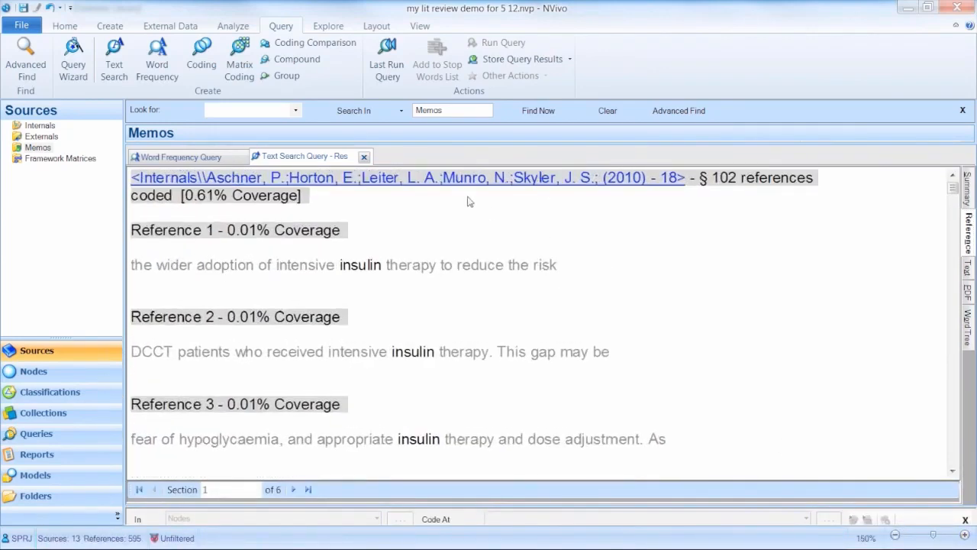
{"action": "scroll", "coordinate": [693, 326], "scroll_direction": "down", "scroll_amount": 10}
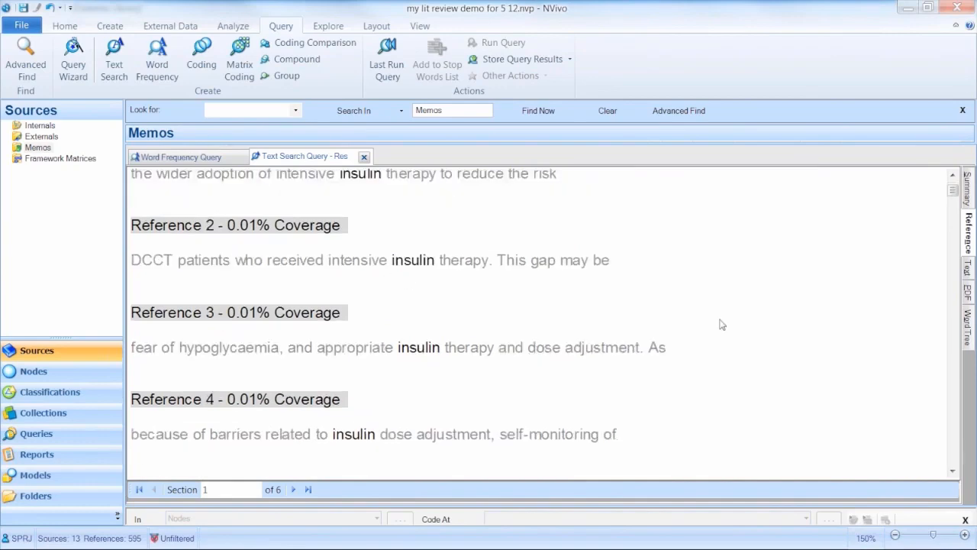
{"action": "scroll", "coordinate": [721, 326], "scroll_direction": "down", "scroll_amount": 10}
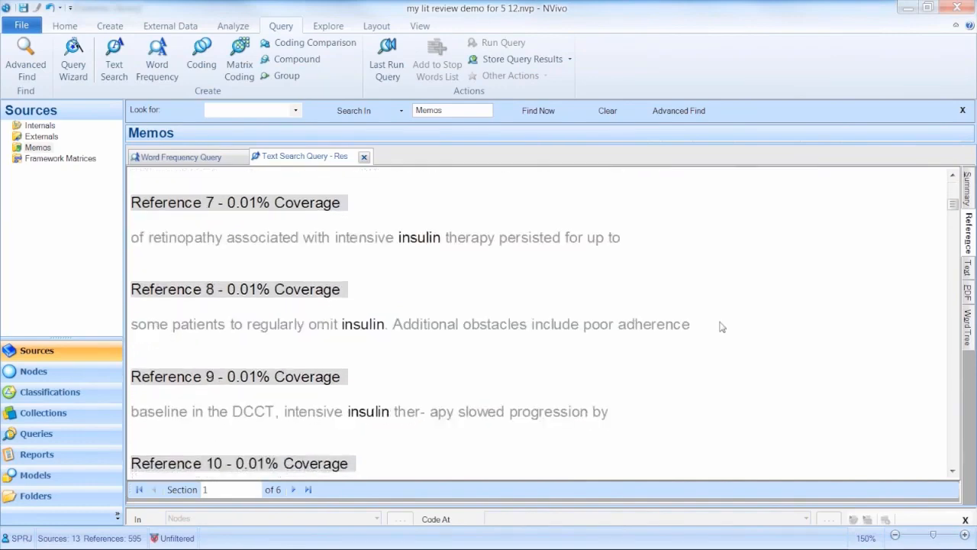
{"action": "scroll", "coordinate": [721, 327], "scroll_direction": "down", "scroll_amount": 10}
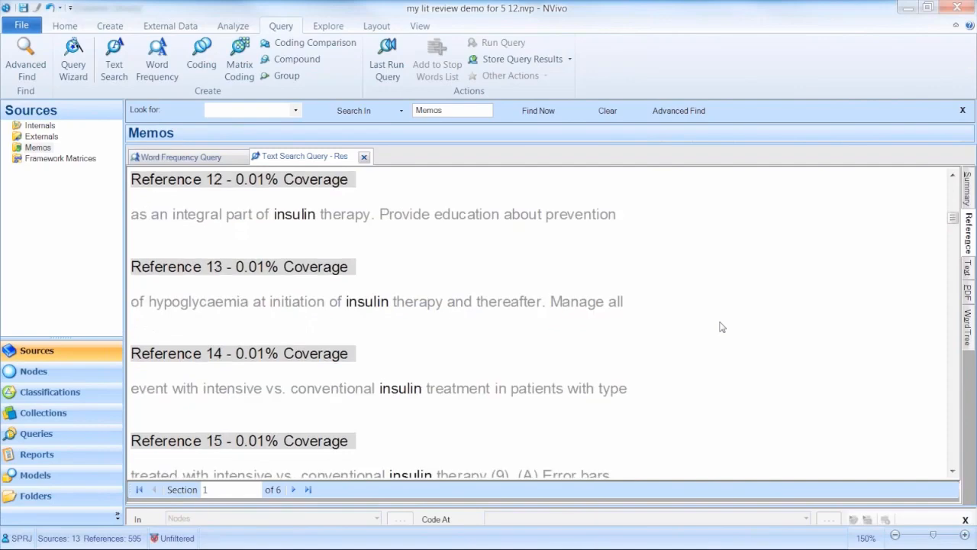
{"action": "scroll", "coordinate": [722, 327], "scroll_direction": "down", "scroll_amount": 5}
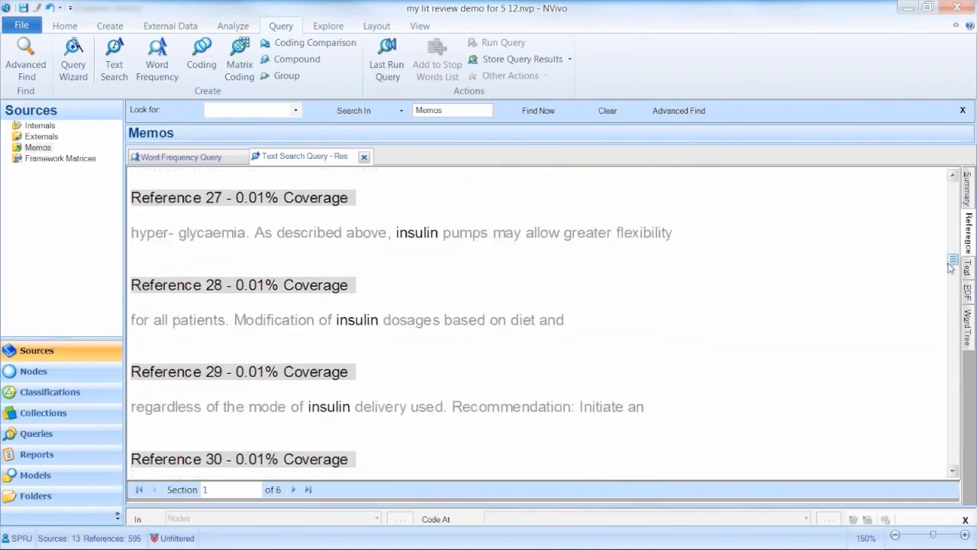
{"action": "left_click_drag", "start_coordinate": [951, 265], "coordinate": [945, 158]}
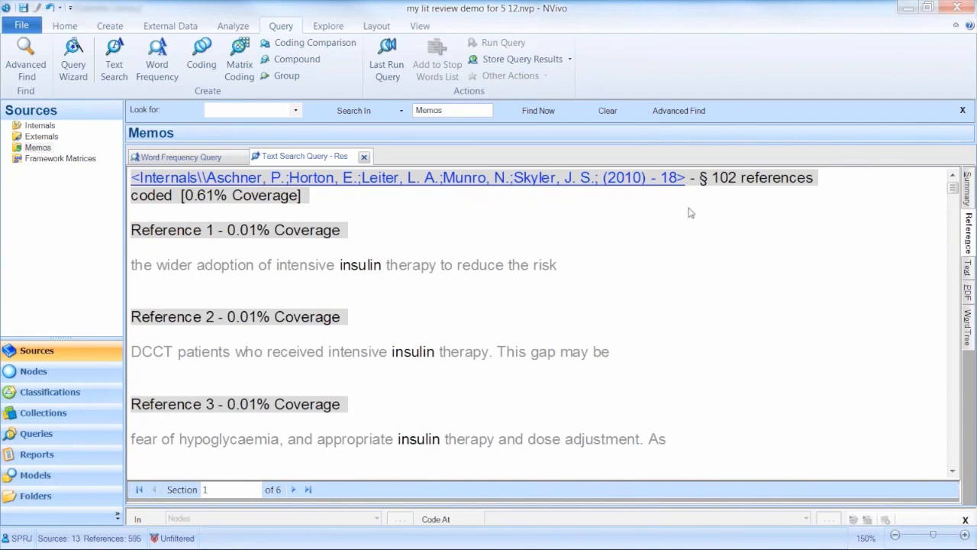
Show the insulin search results as a word tree and browse the branches around the root term.
{"action": "left_click", "coordinate": [968, 327]}
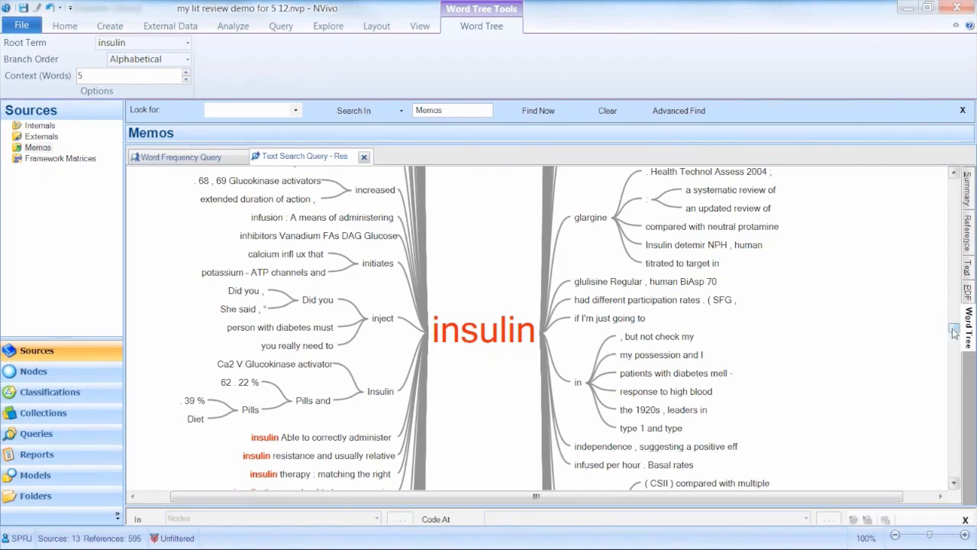
{"action": "scroll", "coordinate": [954, 331], "scroll_direction": "up", "scroll_amount": 10}
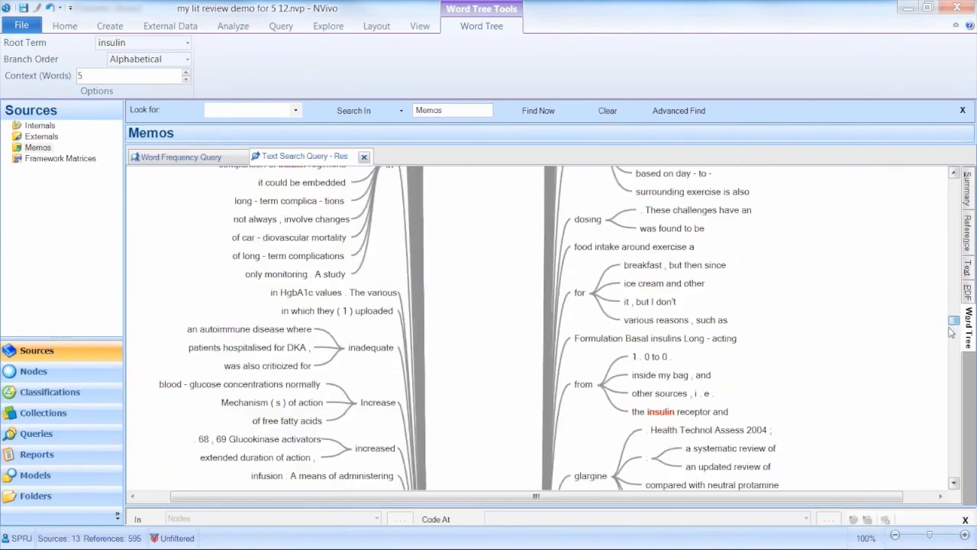
{"action": "scroll", "coordinate": [952, 331], "scroll_direction": "down", "scroll_amount": 9}
{"action": "scroll", "coordinate": [951, 329], "scroll_direction": "up", "scroll_amount": 10}
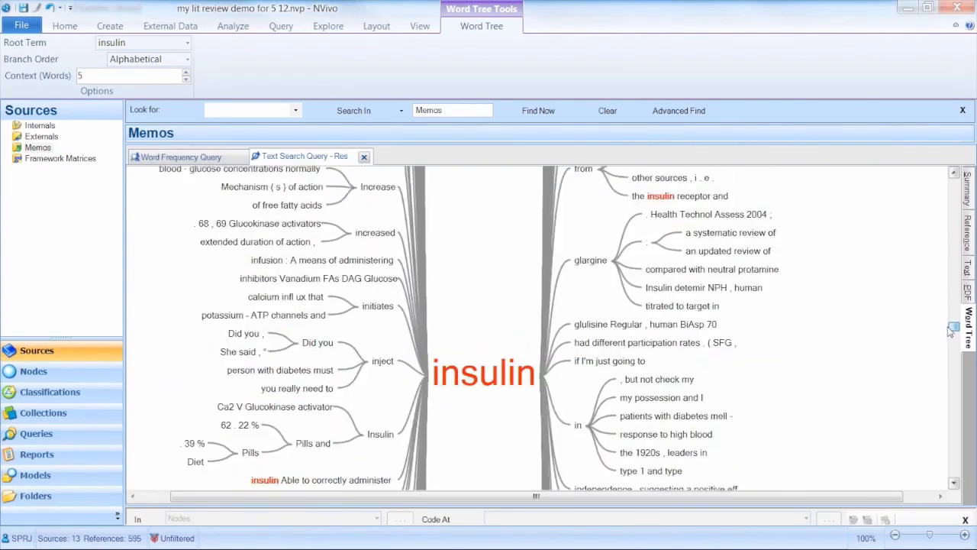
Find the "resistance" branch in the insulin word tree, check its sources, and run a text search query on that phrase.
{"action": "left_click_drag", "start_coordinate": [949, 319], "coordinate": [954, 406]}
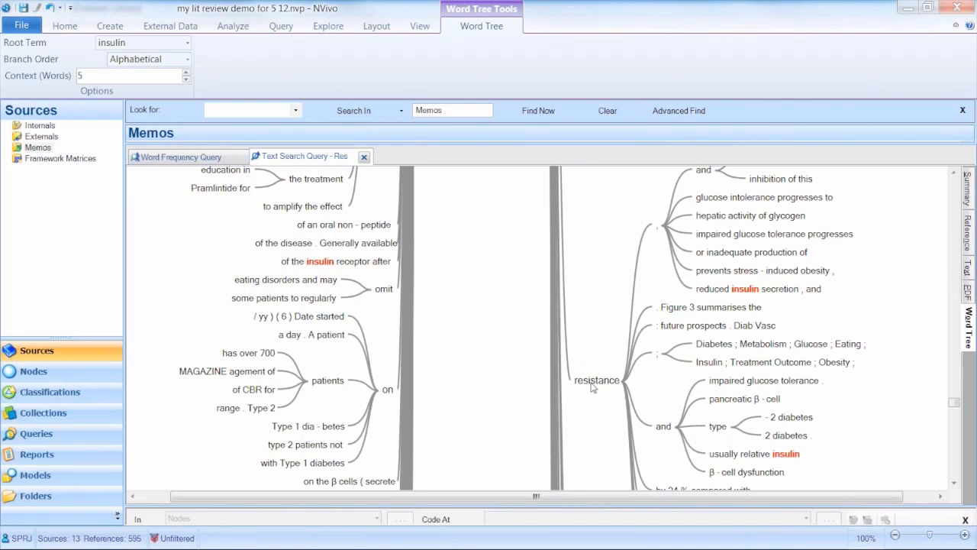
{"action": "mouse_move", "coordinate": [592, 388]}
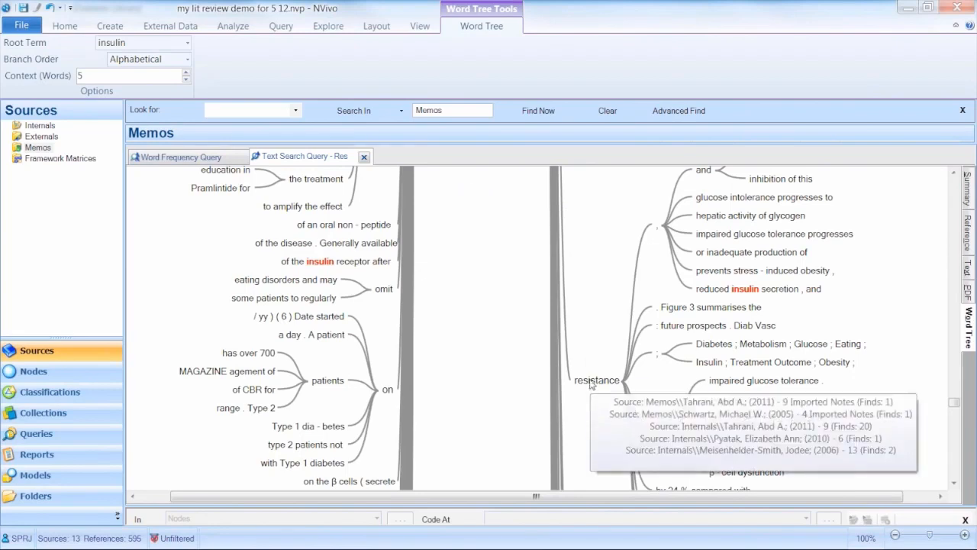
{"action": "right_click", "coordinate": [593, 381]}
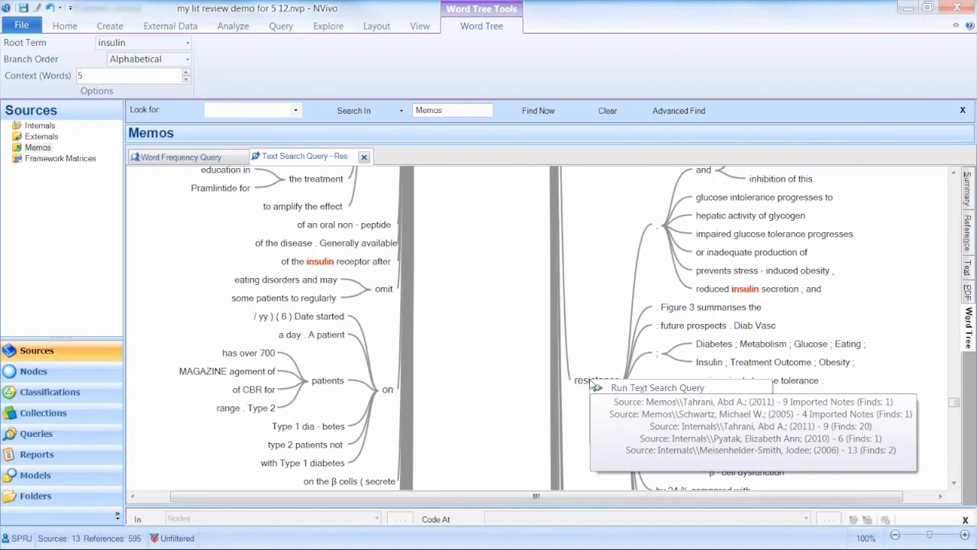
{"action": "right_click", "coordinate": [594, 385]}
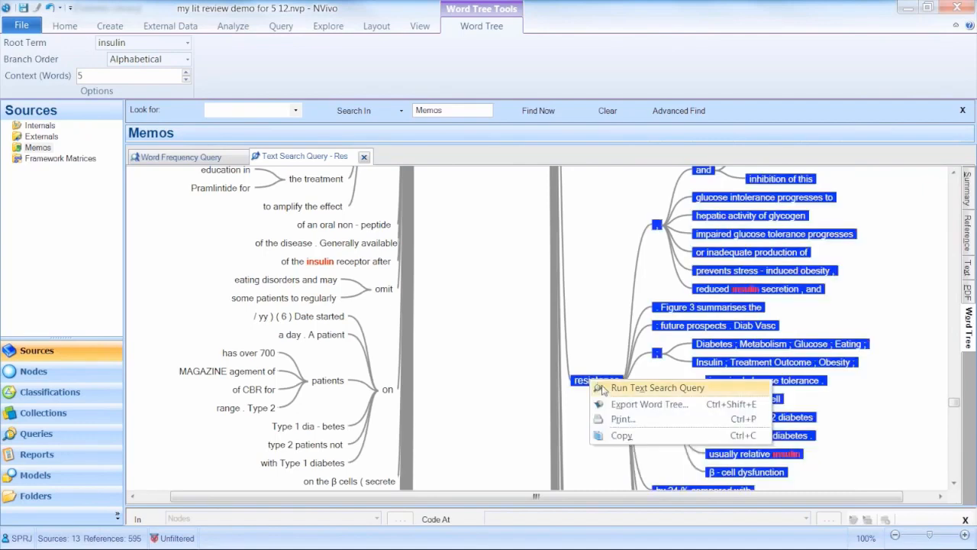
{"action": "left_click", "coordinate": [653, 393]}
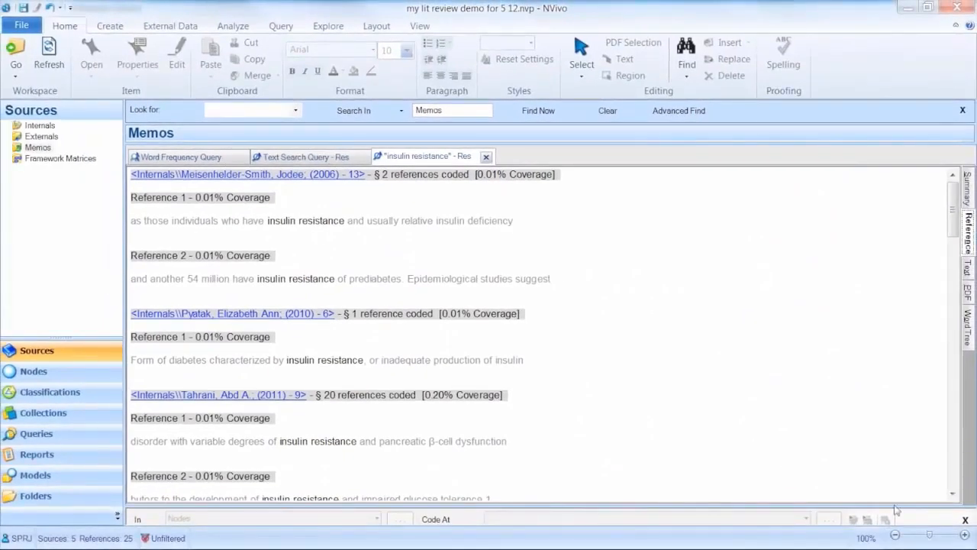
Enlarge the "insulin resistance" references to 140% and switch these results to their word tree.
{"action": "left_click", "coordinate": [965, 535]}
{"action": "left_click", "coordinate": [965, 536]}
{"action": "left_click", "coordinate": [965, 536]}
{"action": "left_click", "coordinate": [966, 535]}
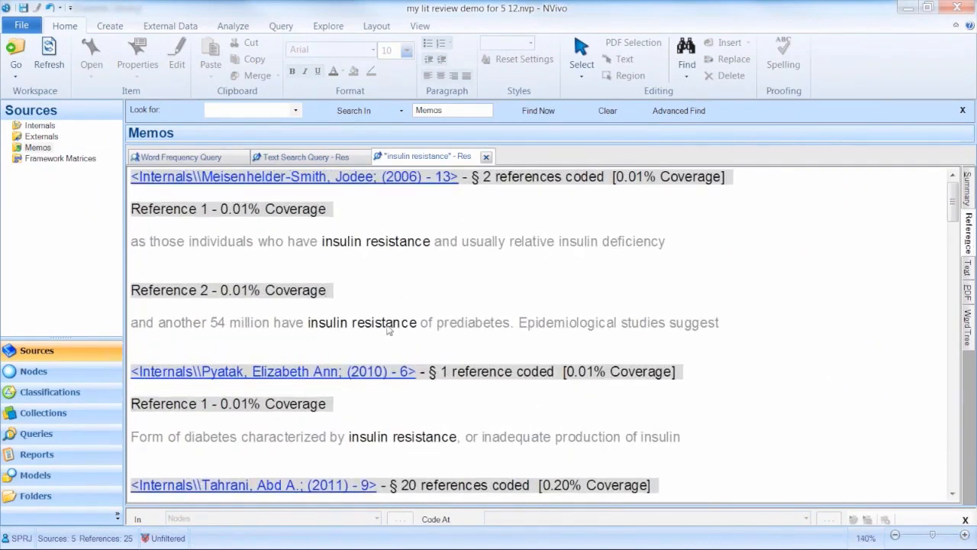
{"action": "left_click", "coordinate": [969, 328]}
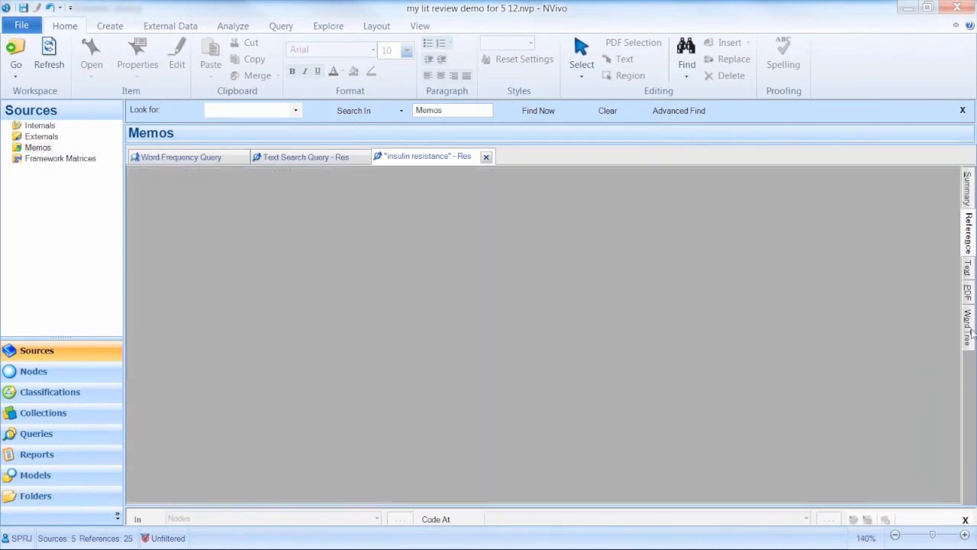
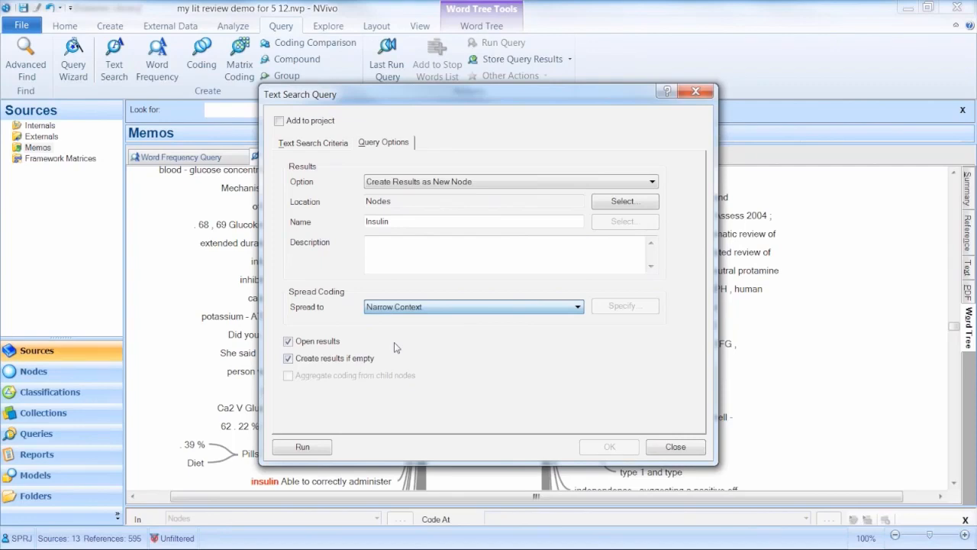
Run the insulin text search as a new node named Insulin with coding spread to Narrow Context, and open the Nodes folder.
{"action": "left_click", "coordinate": [303, 448]}
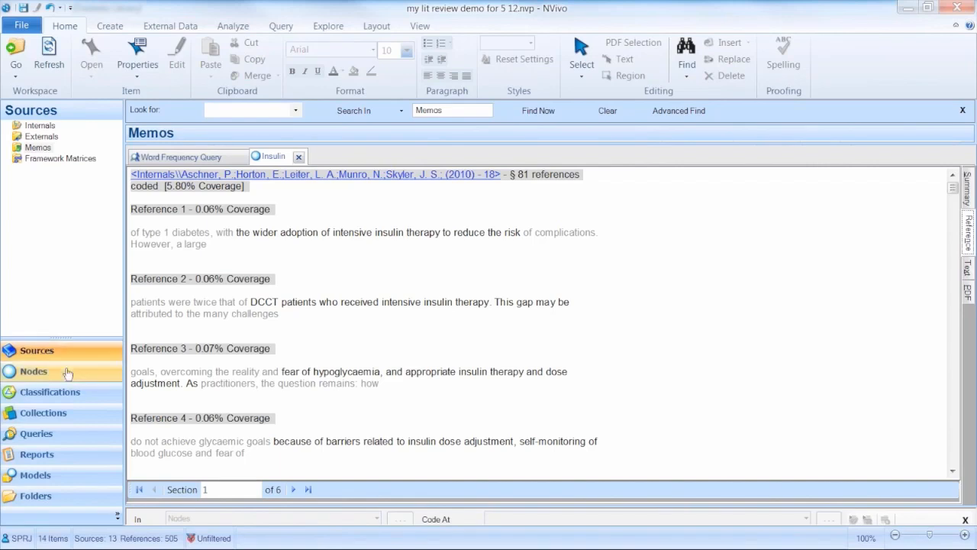
{"action": "left_click", "coordinate": [67, 369]}
{"action": "left_click", "coordinate": [34, 125]}
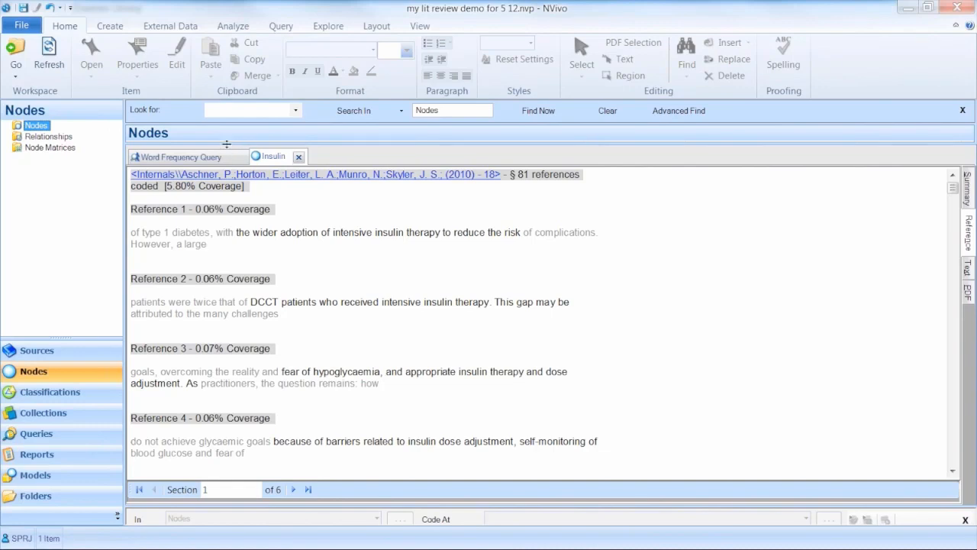
Enlarge the node list area and close the open Insulin node and Word Frequency Query results.
{"action": "left_click_drag", "start_coordinate": [227, 144], "coordinate": [234, 258]}
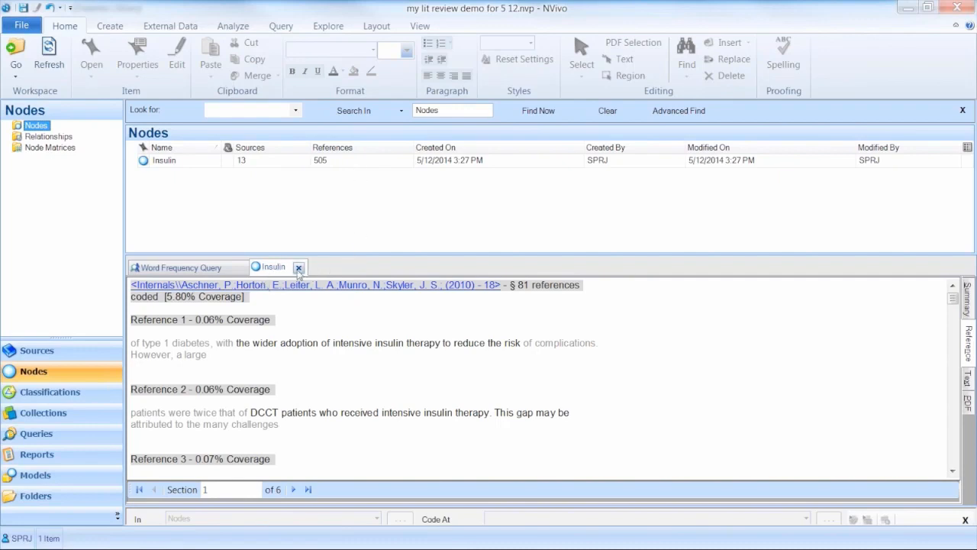
{"action": "left_click", "coordinate": [299, 268]}
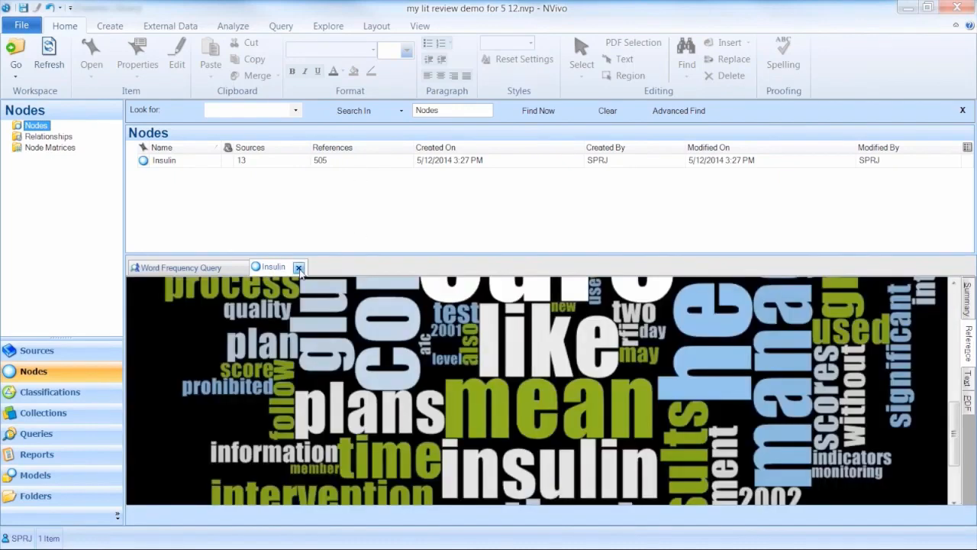
{"action": "left_click", "coordinate": [239, 268]}
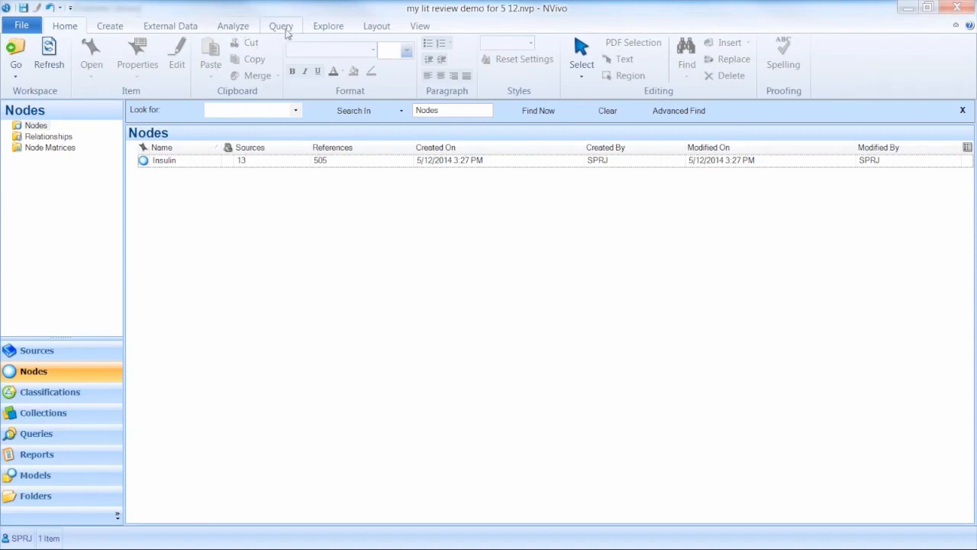
Set up a new text search query for "diet or exercise" in the text of all sources.
{"action": "left_click", "coordinate": [282, 28]}
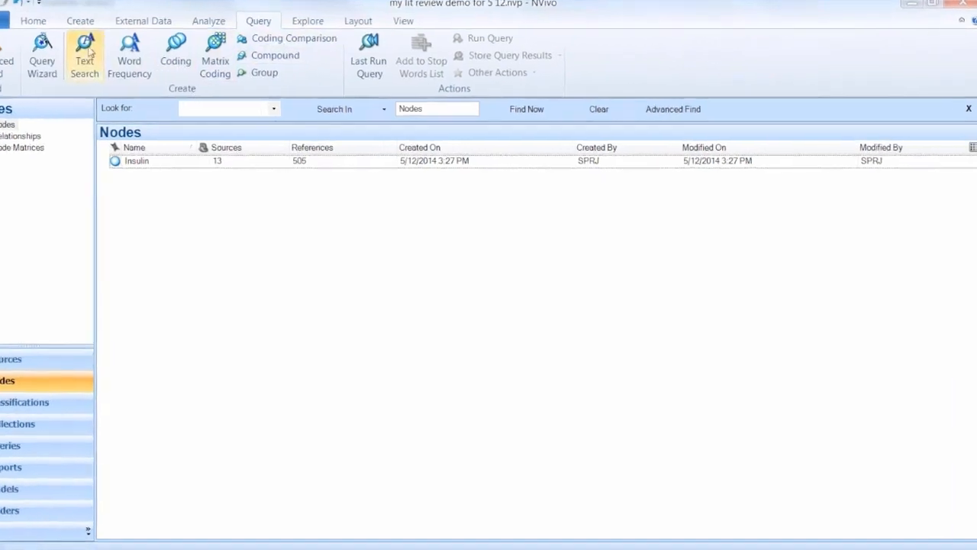
{"action": "left_click", "coordinate": [89, 54]}
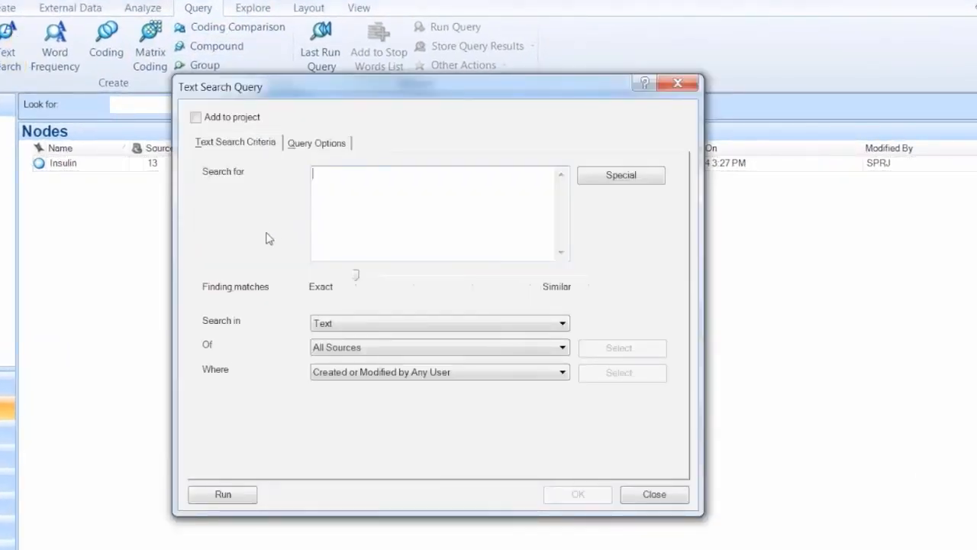
{"action": "type", "text": "diet or exercise"}
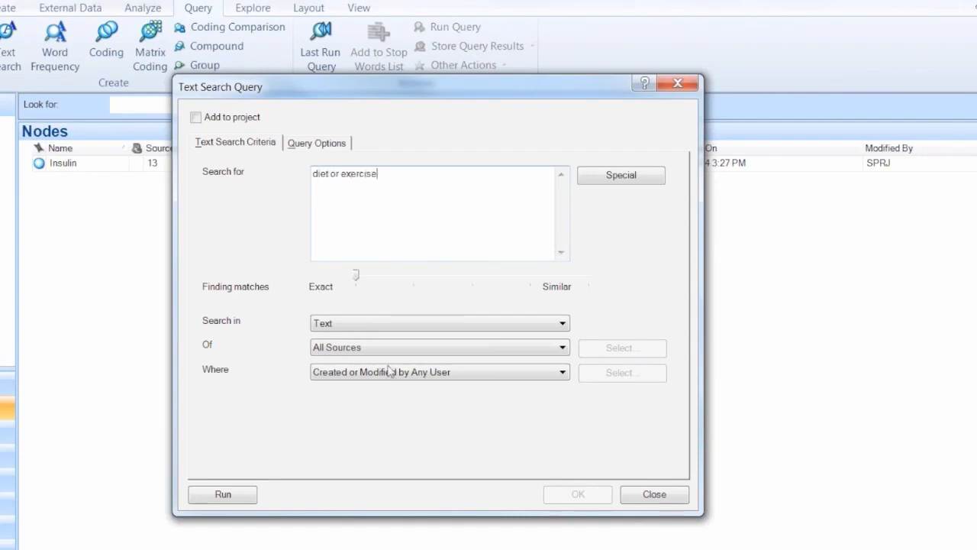
{"action": "left_click", "coordinate": [229, 501]}
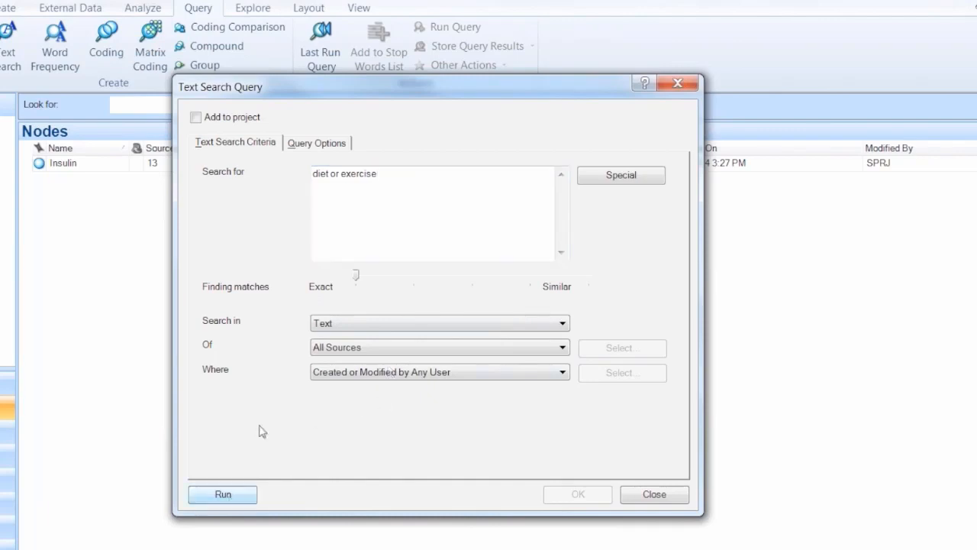
Set the query results to a new node named "Diet or Exercise" located in Nodes, and run the query.
{"action": "left_click", "coordinate": [309, 143]}
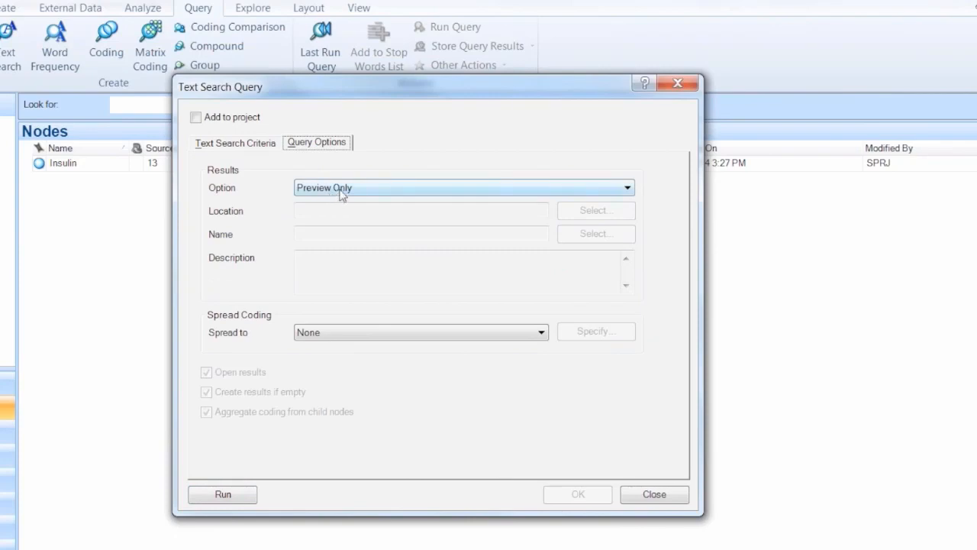
{"action": "left_click", "coordinate": [618, 193]}
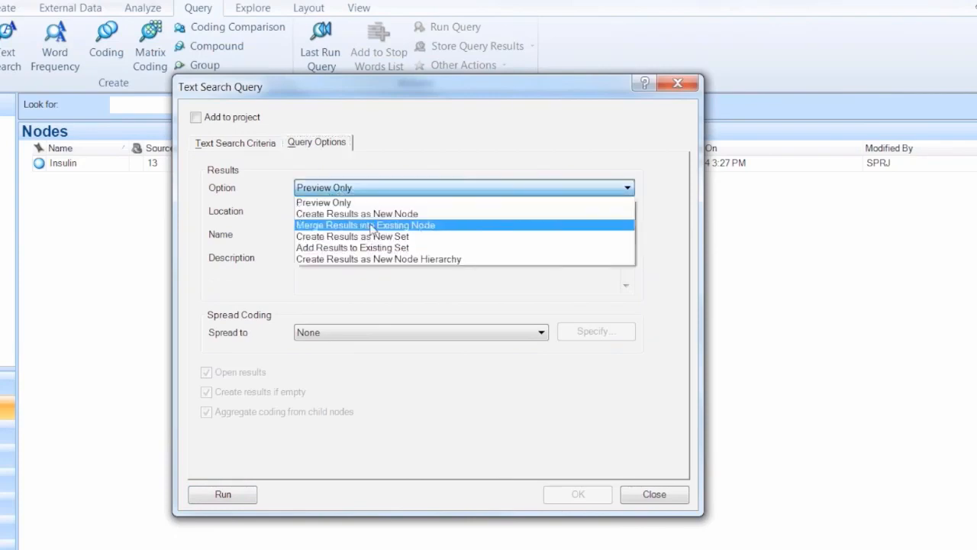
{"action": "left_click", "coordinate": [344, 213]}
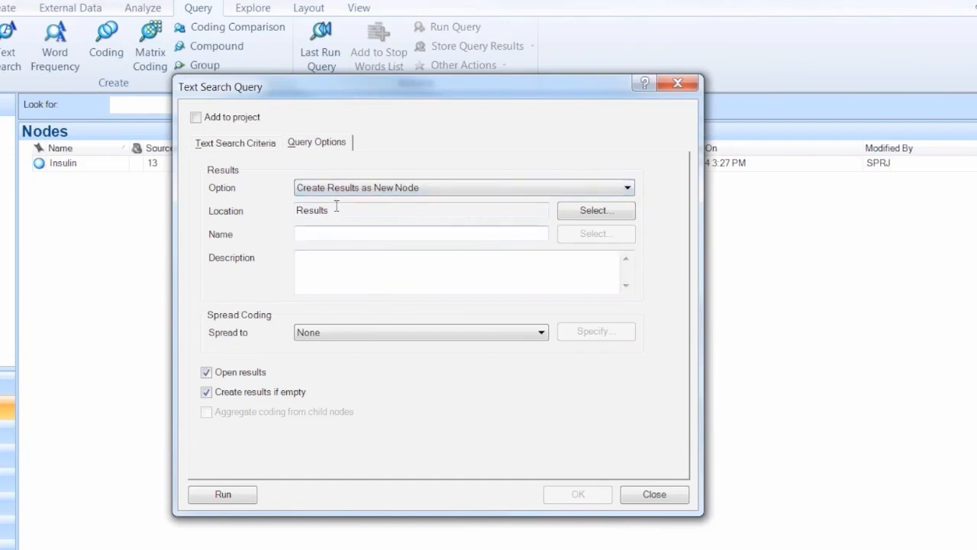
{"action": "left_click", "coordinate": [337, 207]}
{"action": "left_click", "coordinate": [561, 219]}
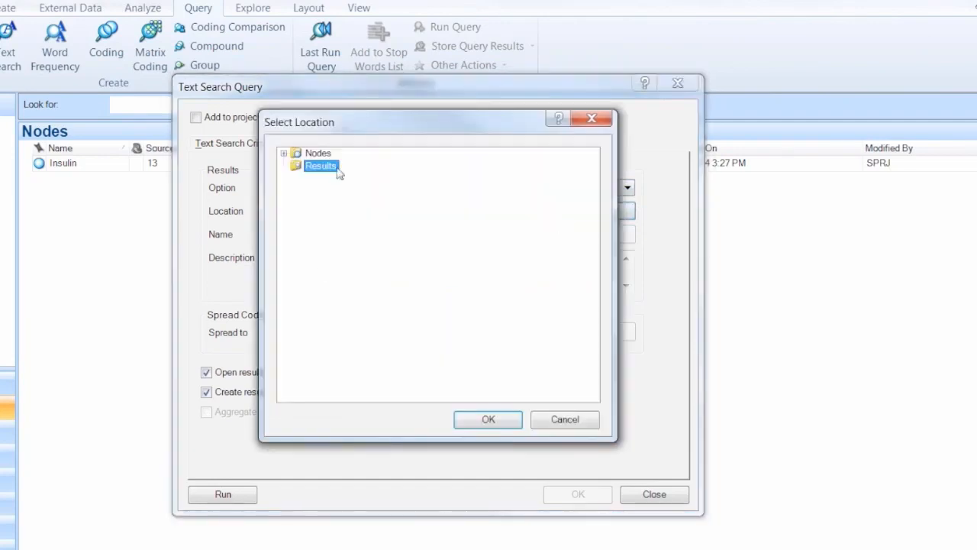
{"action": "left_click", "coordinate": [315, 154]}
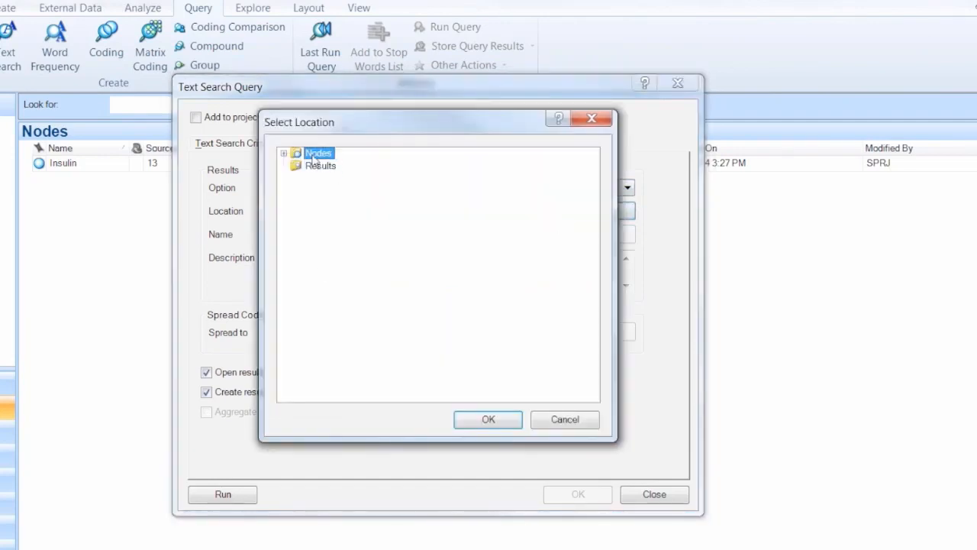
{"action": "left_click", "coordinate": [486, 413]}
{"action": "left_click", "coordinate": [336, 237]}
{"action": "type", "text": "Diet or Exercise"}
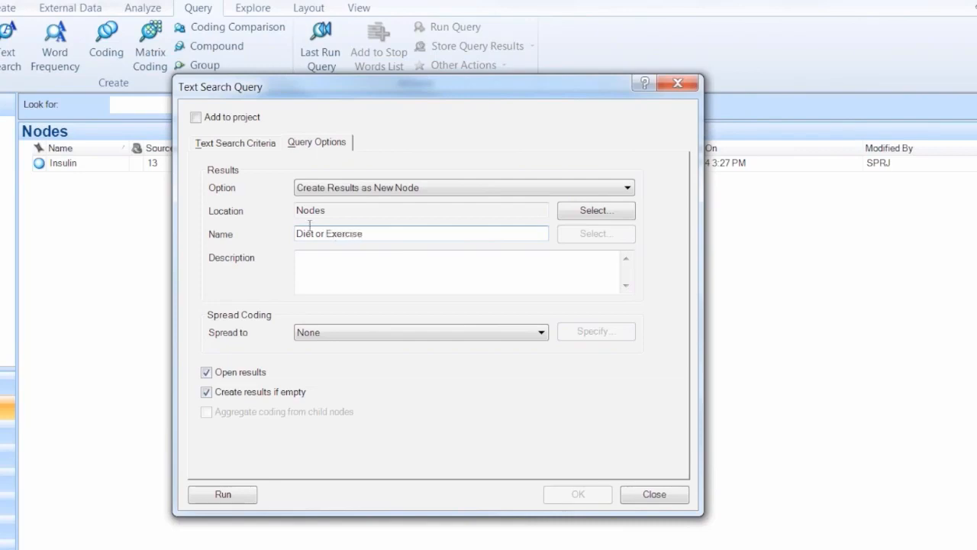
{"action": "left_click", "coordinate": [220, 494]}
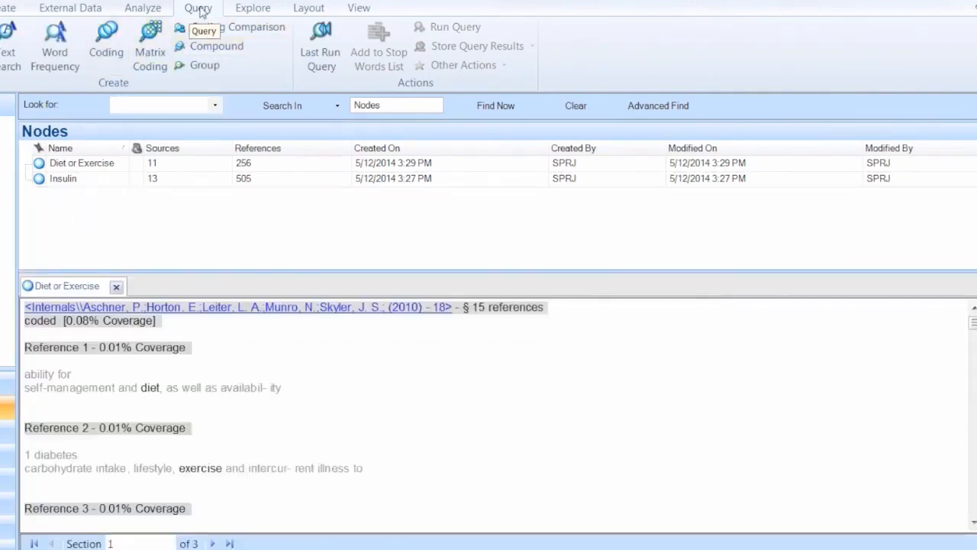
Set up a text search query for "Medication", trying the match level at Including specializations before returning it to Exact.
{"action": "left_click", "coordinate": [11, 48]}
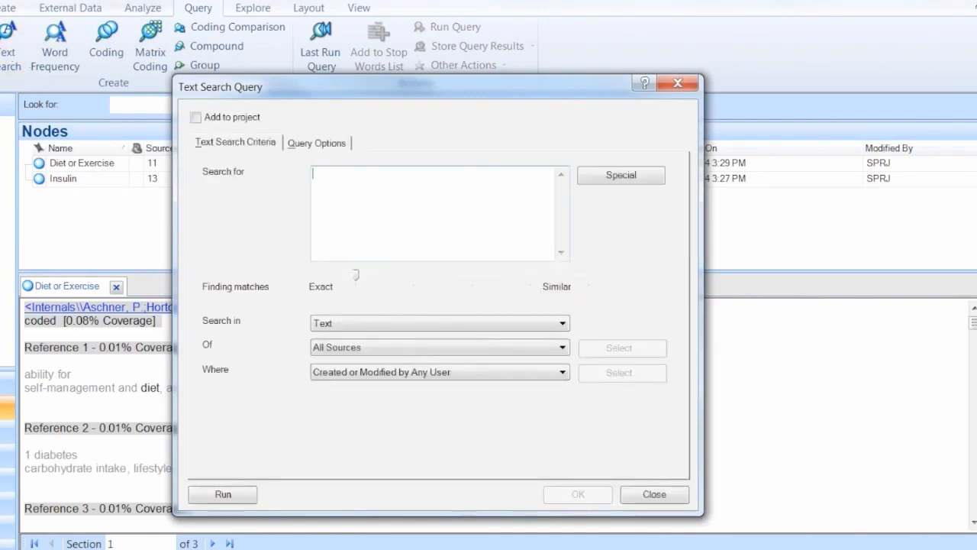
{"action": "type", "text": "Medication"}
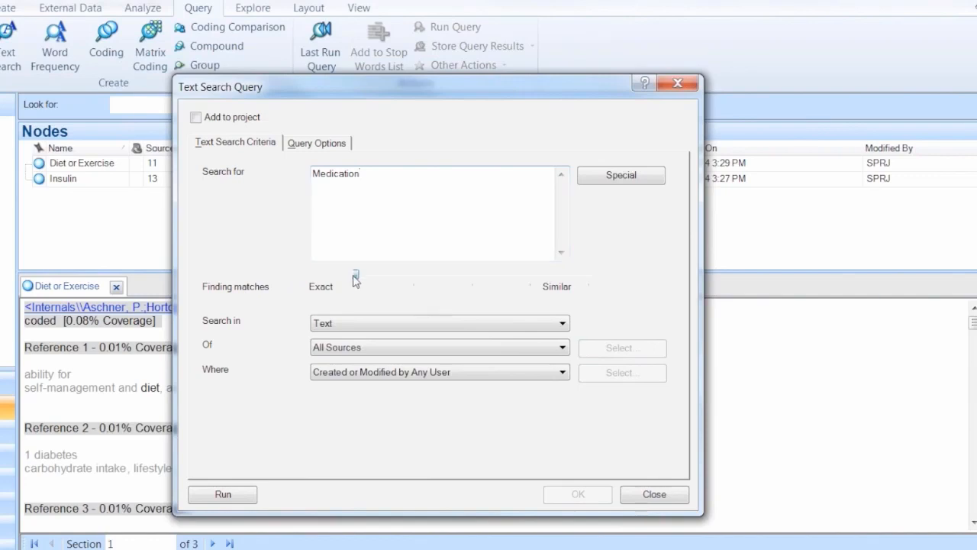
{"action": "left_click_drag", "start_coordinate": [355, 279], "coordinate": [534, 281]}
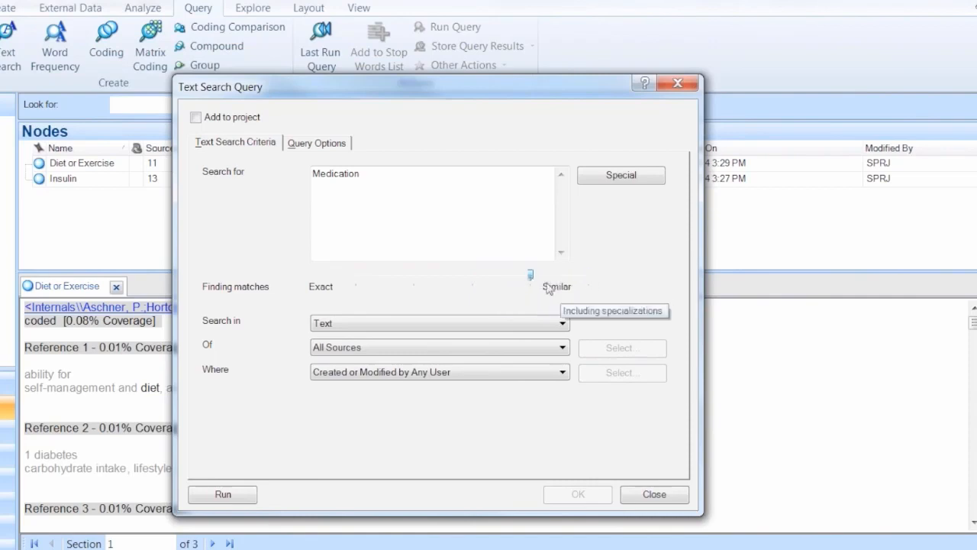
{"action": "left_click_drag", "start_coordinate": [531, 277], "coordinate": [351, 277]}
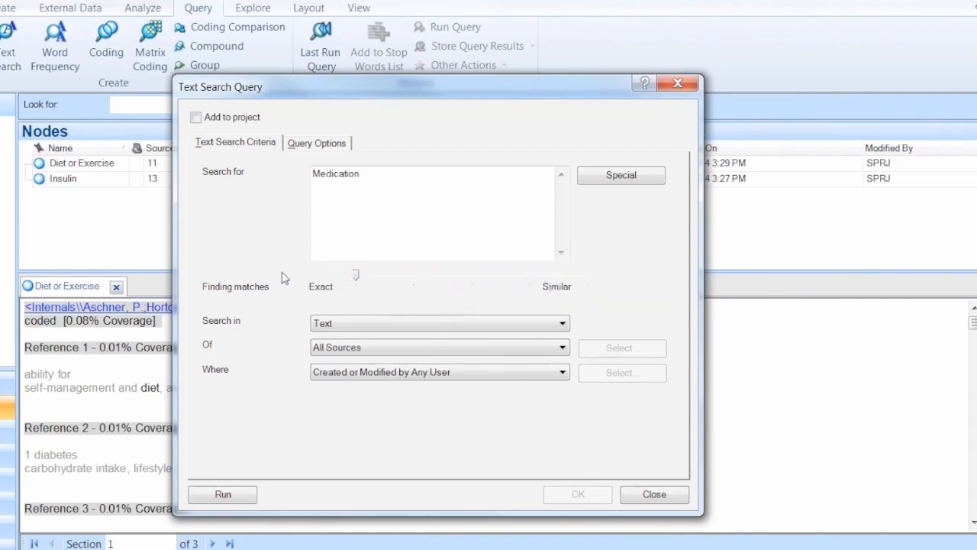
Set the results to a new node named "Medication" in Nodes with coding spread to Narrow Context, and run the query.
{"action": "left_click", "coordinate": [315, 143]}
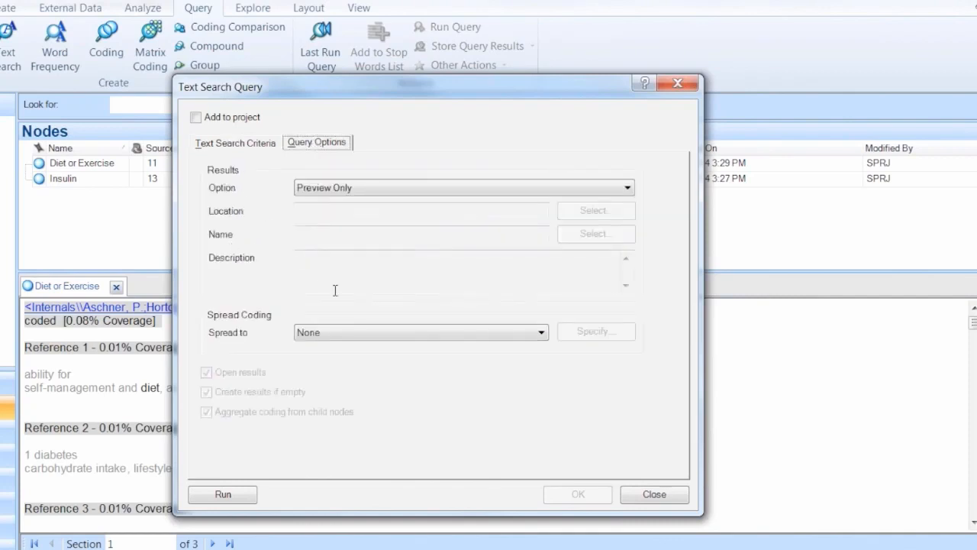
{"action": "left_click", "coordinate": [627, 188]}
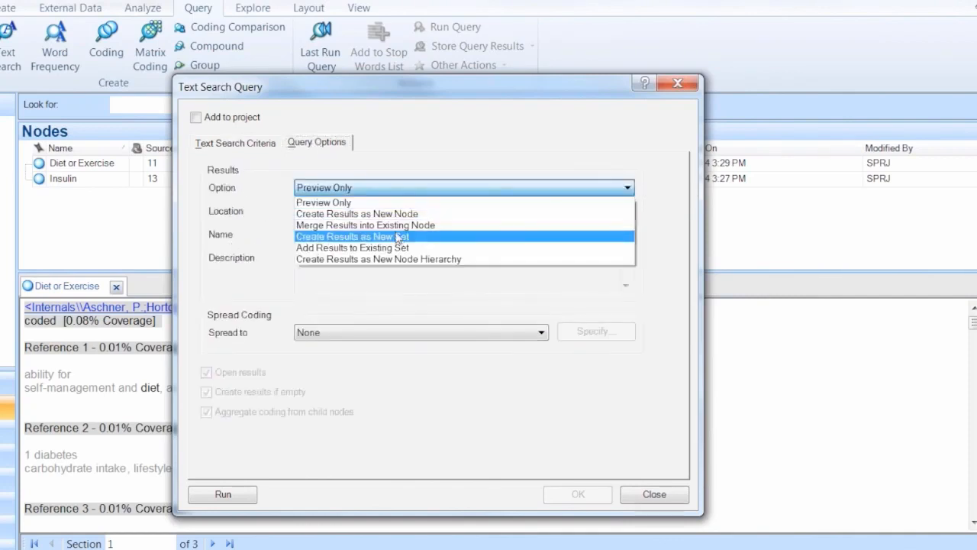
{"action": "left_click", "coordinate": [356, 217]}
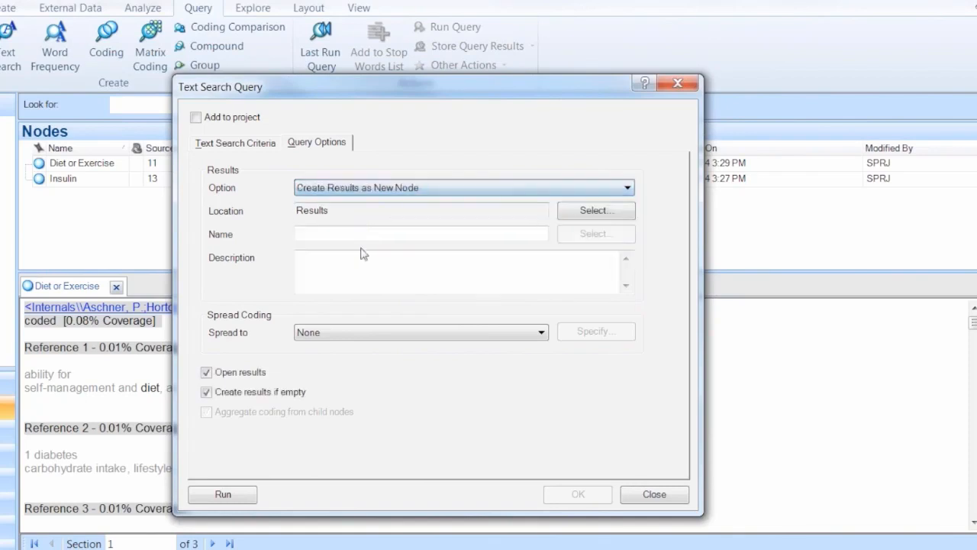
{"action": "left_click", "coordinate": [603, 220]}
{"action": "left_click", "coordinate": [309, 155]}
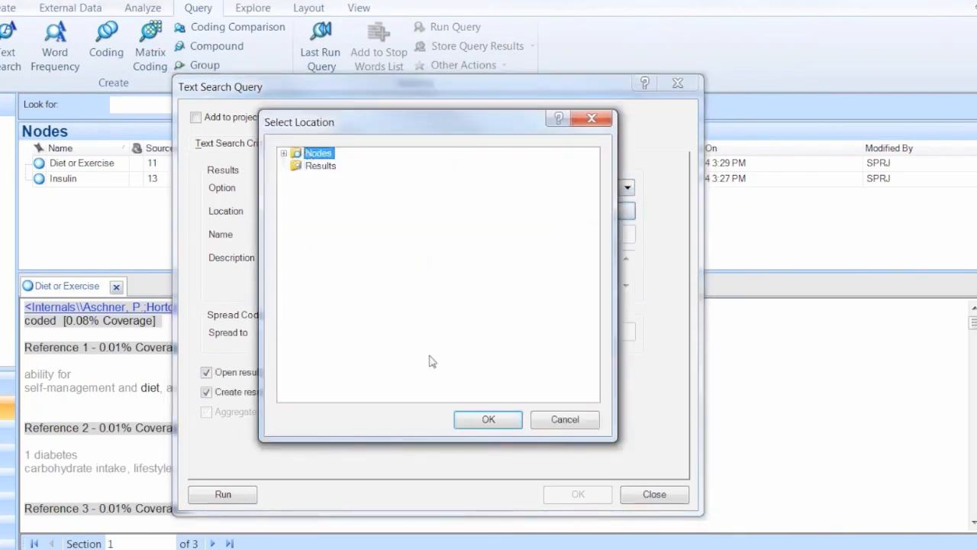
{"action": "left_click", "coordinate": [490, 419]}
{"action": "left_click", "coordinate": [326, 235]}
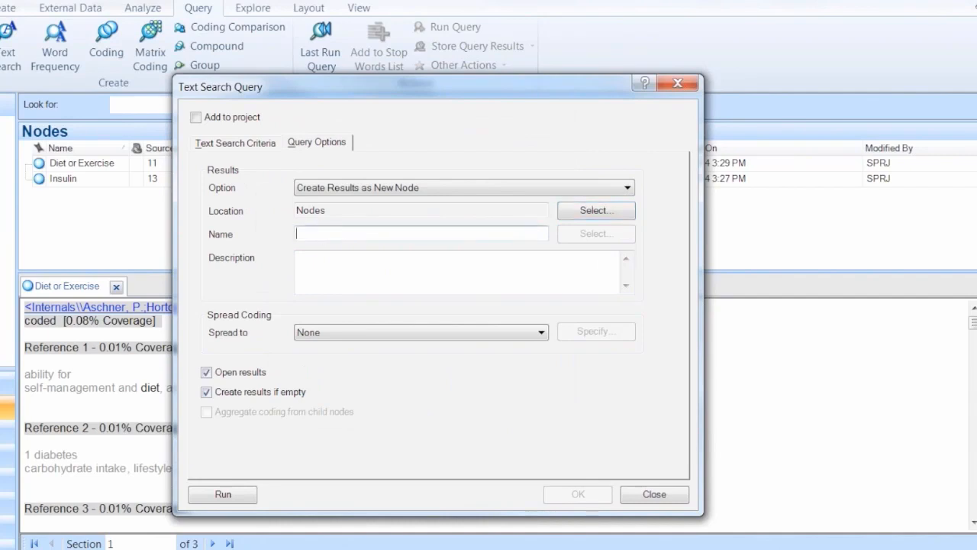
{"action": "type", "text": "Medication"}
{"action": "left_click", "coordinate": [540, 333]}
{"action": "left_click", "coordinate": [386, 369]}
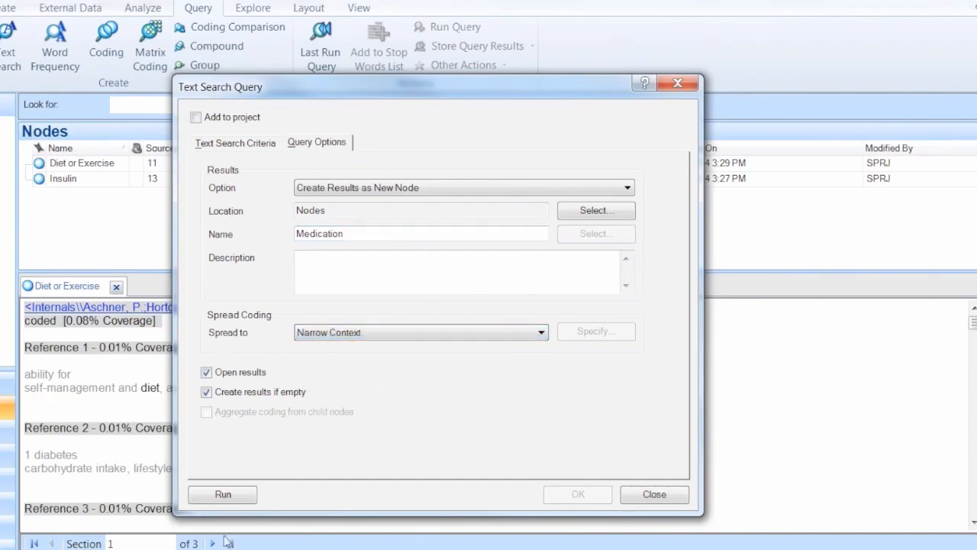
{"action": "left_click", "coordinate": [233, 494]}
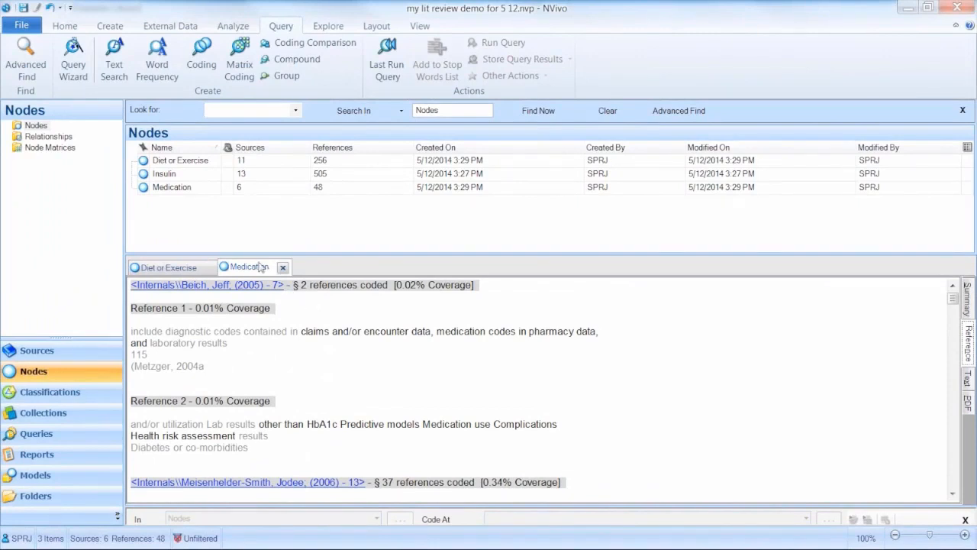
Close the Medication and Diet or Exercise node results and show the Internals sources.
{"action": "left_click", "coordinate": [282, 268]}
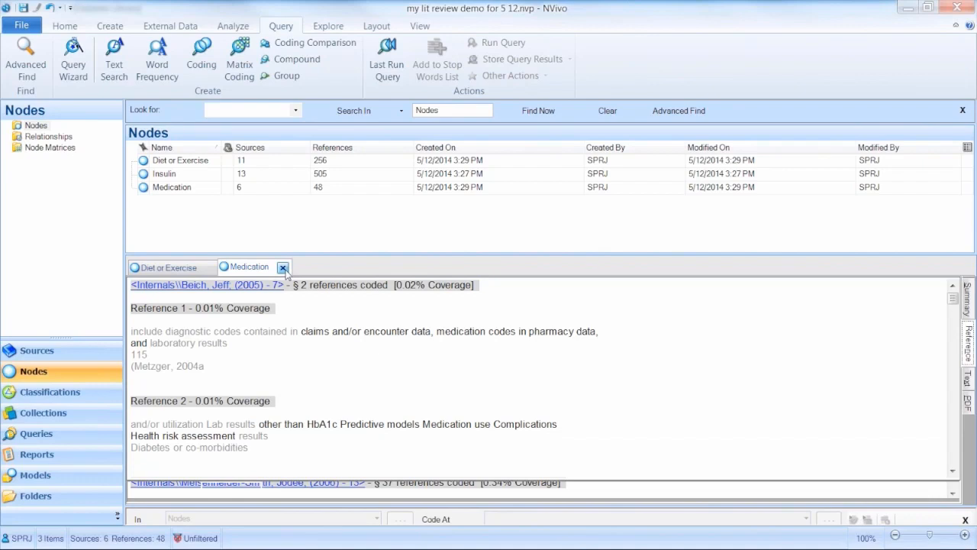
{"action": "left_click", "coordinate": [215, 268]}
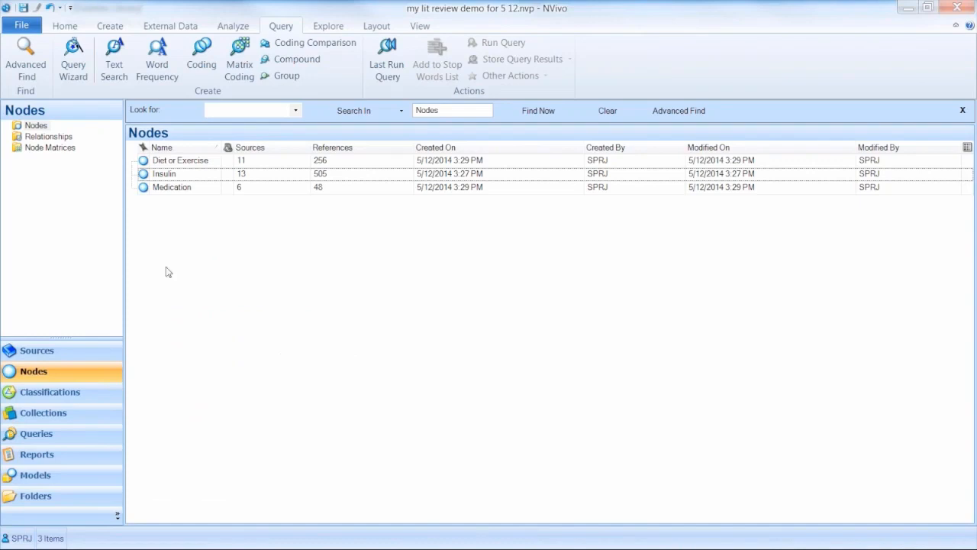
{"action": "left_click", "coordinate": [46, 350]}
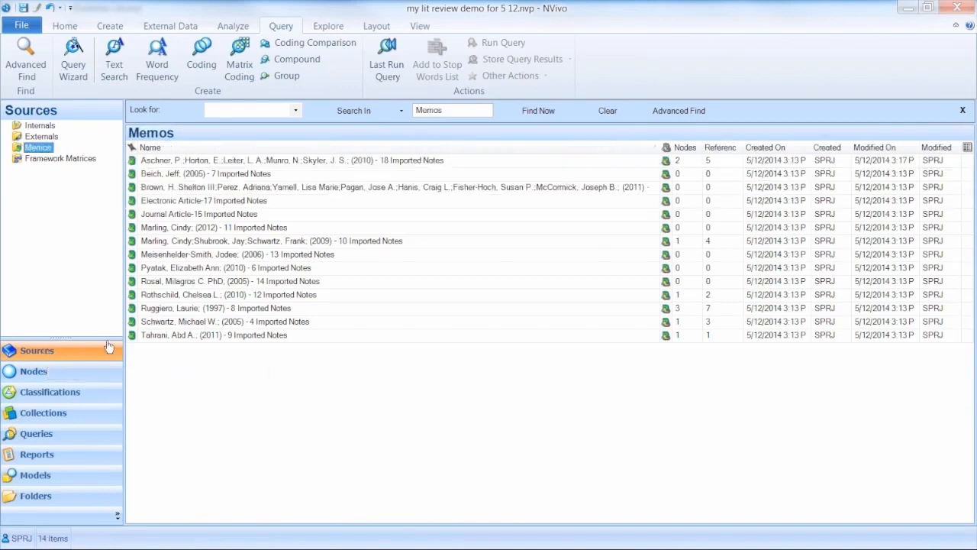
{"action": "left_click", "coordinate": [46, 127]}
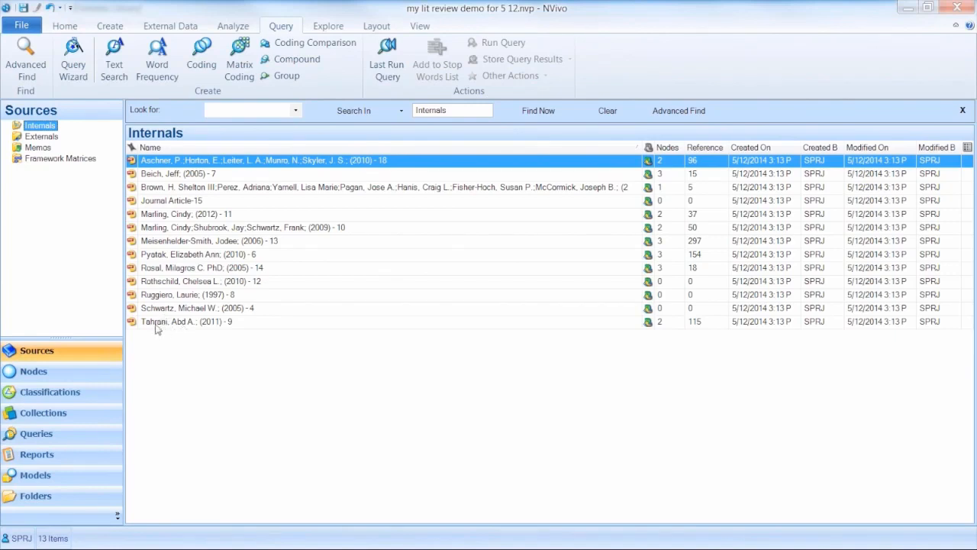
Create case nodes from all the Internals sources, located in Nodes with no classification assigned.
{"action": "left_click", "coordinate": [155, 324], "text": "shift"}
{"action": "left_click", "coordinate": [153, 162], "text": "ctrl"}
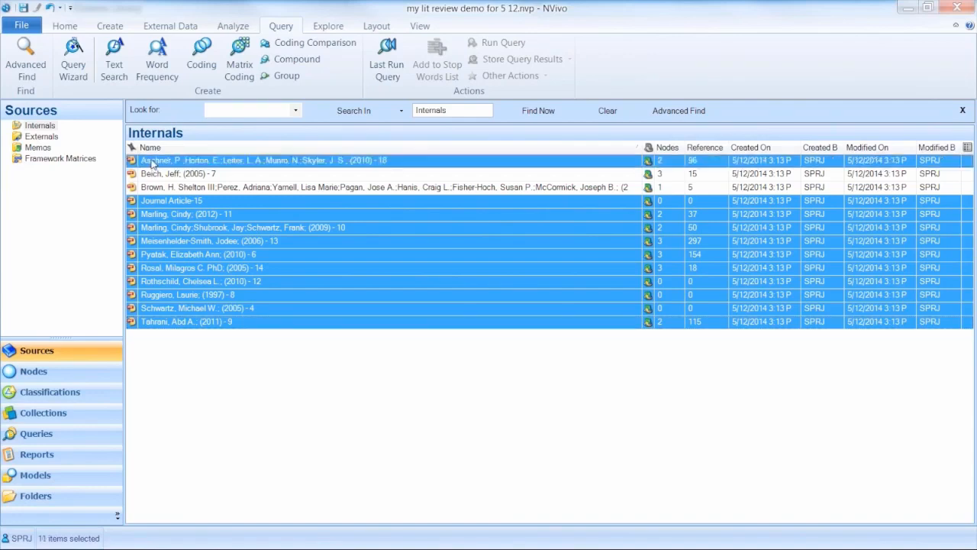
{"action": "left_click", "coordinate": [154, 174], "text": "ctrl"}
{"action": "left_click", "coordinate": [155, 188], "text": "ctrl"}
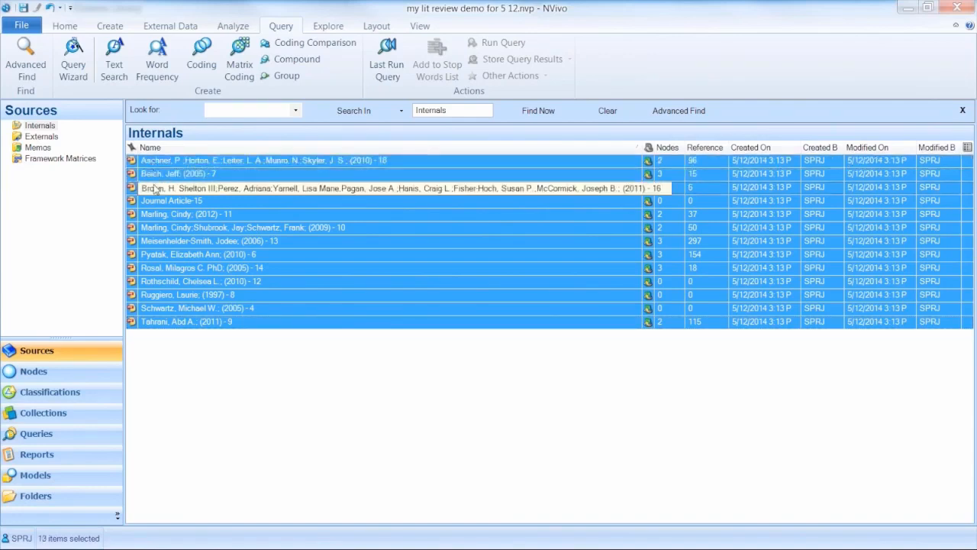
{"action": "right_click", "coordinate": [249, 247]}
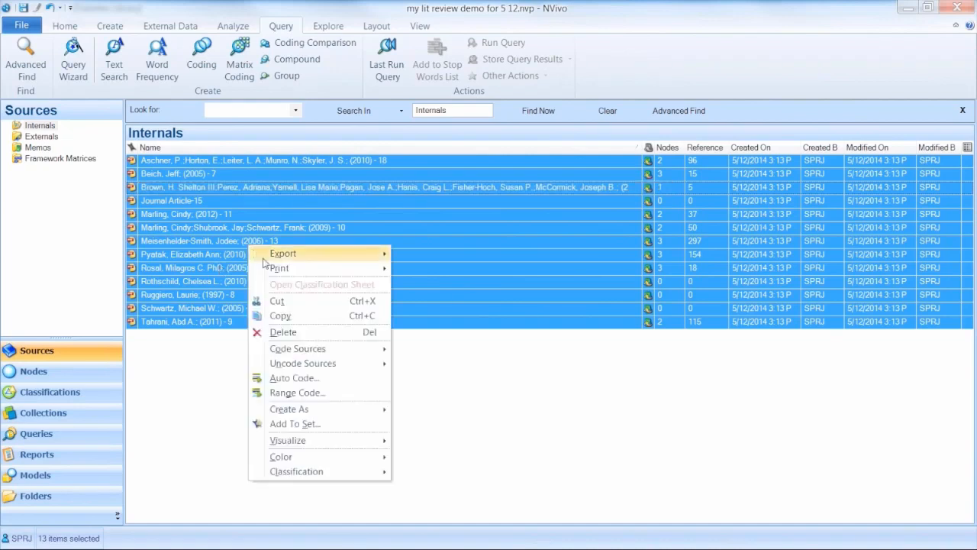
{"action": "mouse_move", "coordinate": [323, 408]}
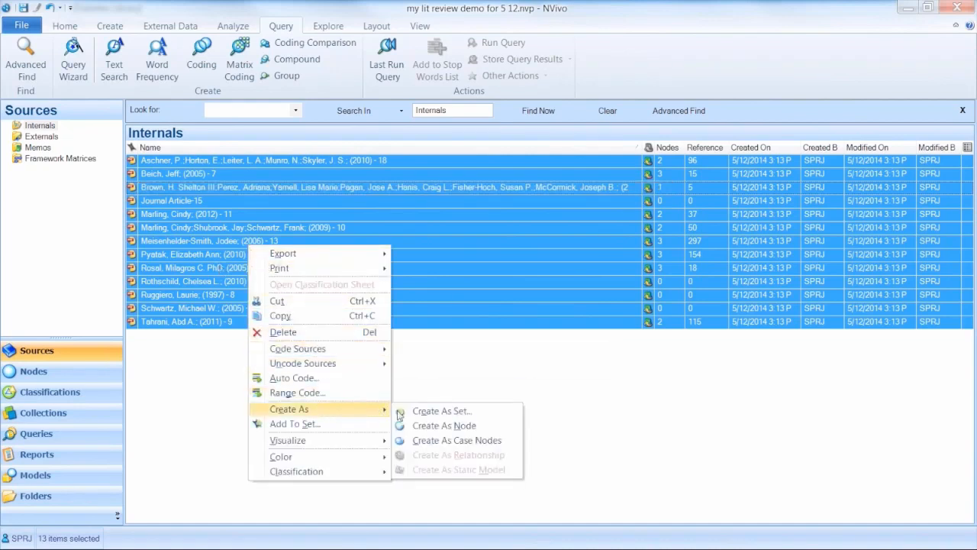
{"action": "left_click", "coordinate": [490, 441]}
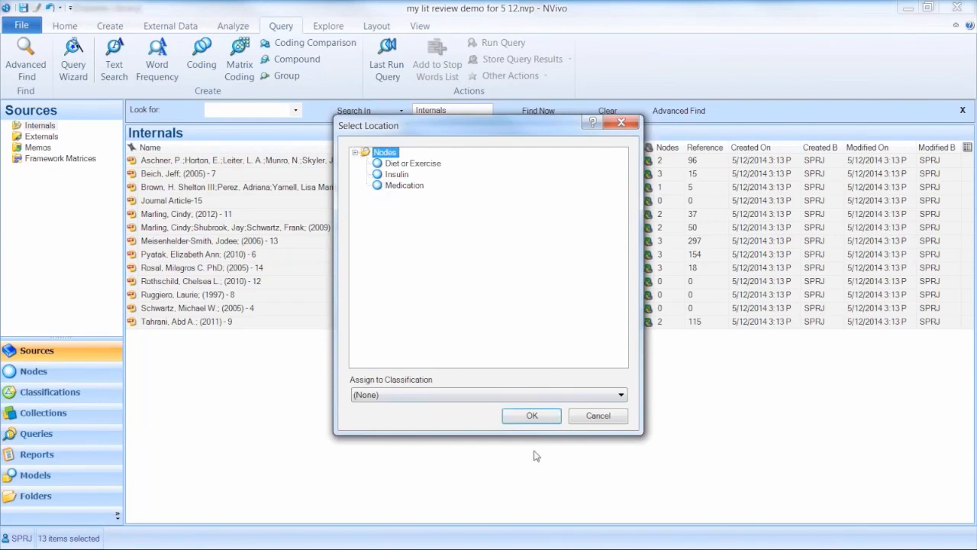
{"action": "left_click", "coordinate": [532, 417]}
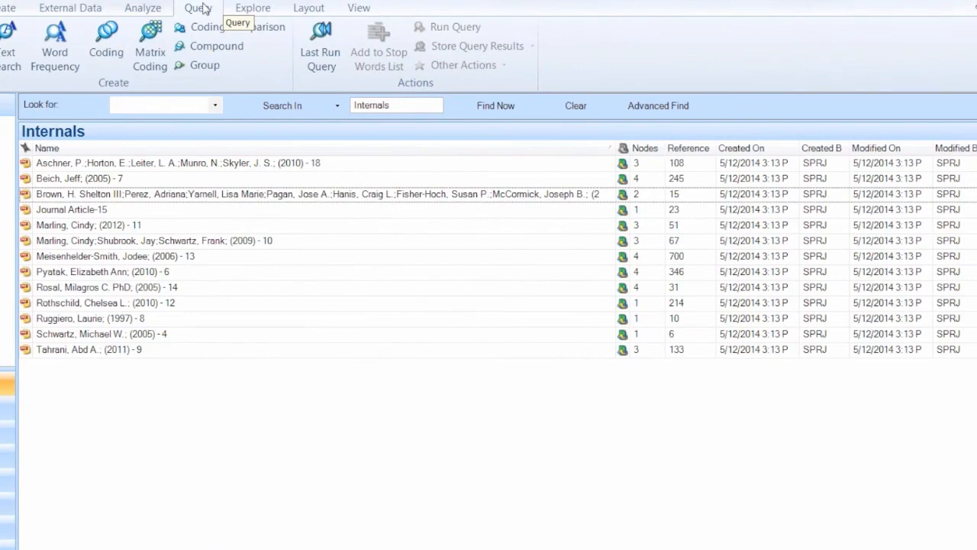
Set up a matrix coding query with every source case node as rows, leaving out Diet or Exercise, Insulin and Medication.
{"action": "left_click", "coordinate": [154, 41]}
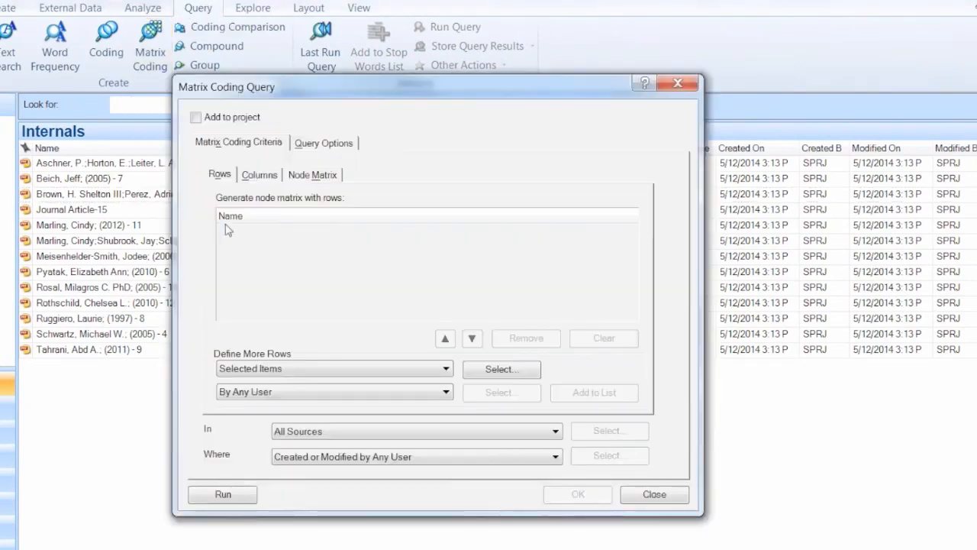
{"action": "left_click", "coordinate": [239, 221]}
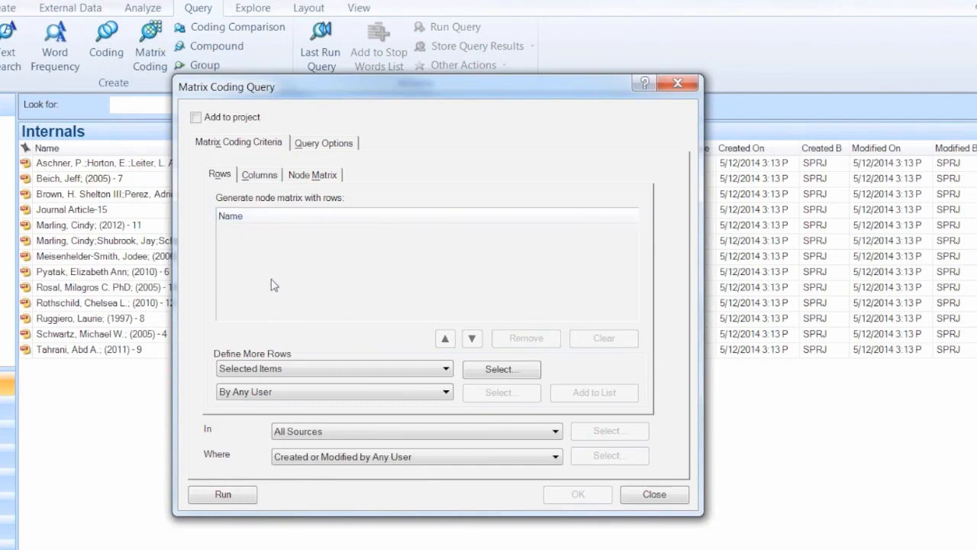
{"action": "left_click", "coordinate": [496, 371]}
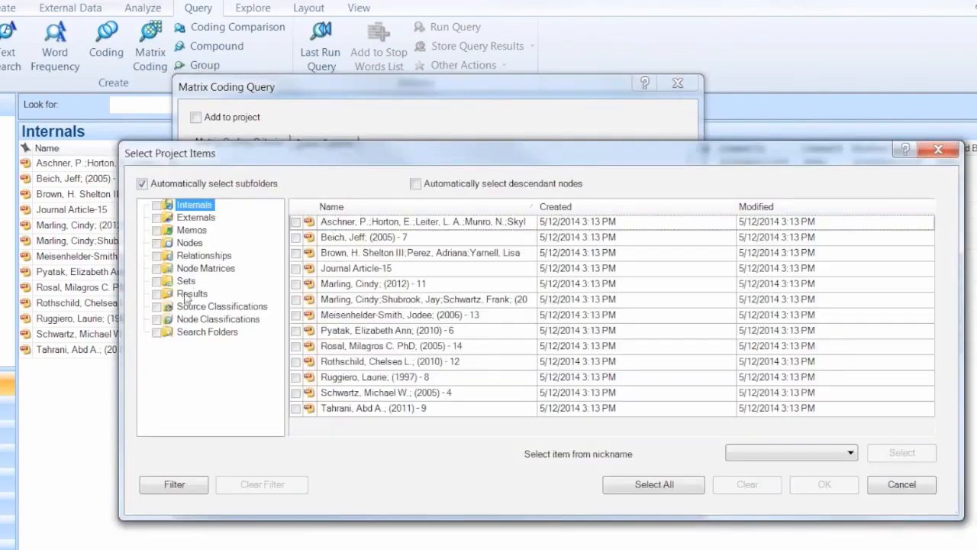
{"action": "left_click", "coordinate": [173, 243]}
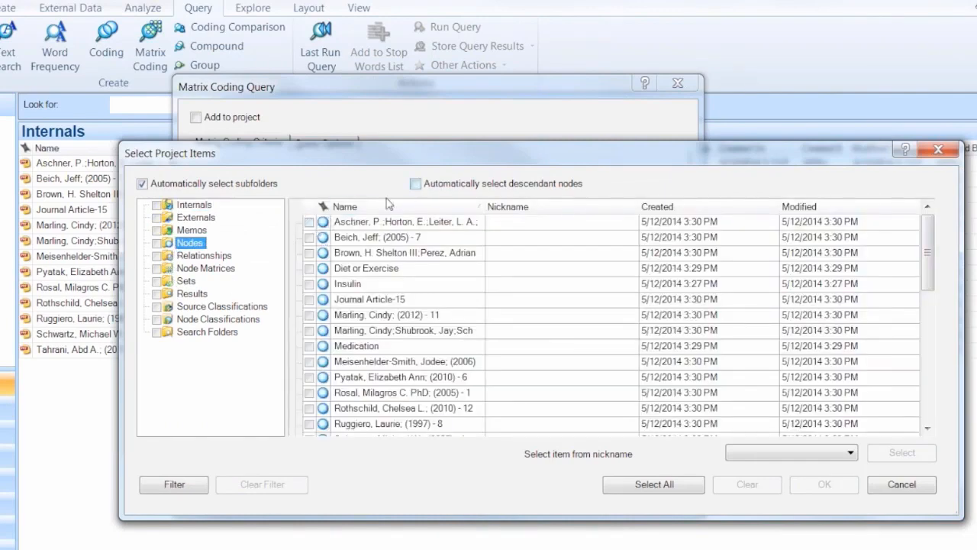
{"action": "left_click", "coordinate": [309, 221]}
{"action": "left_click", "coordinate": [309, 237]}
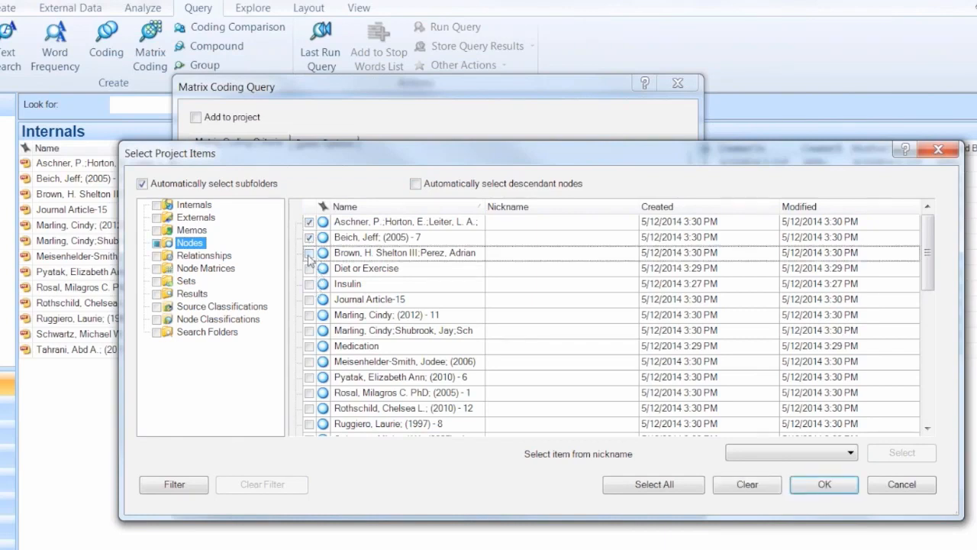
{"action": "left_click", "coordinate": [309, 253]}
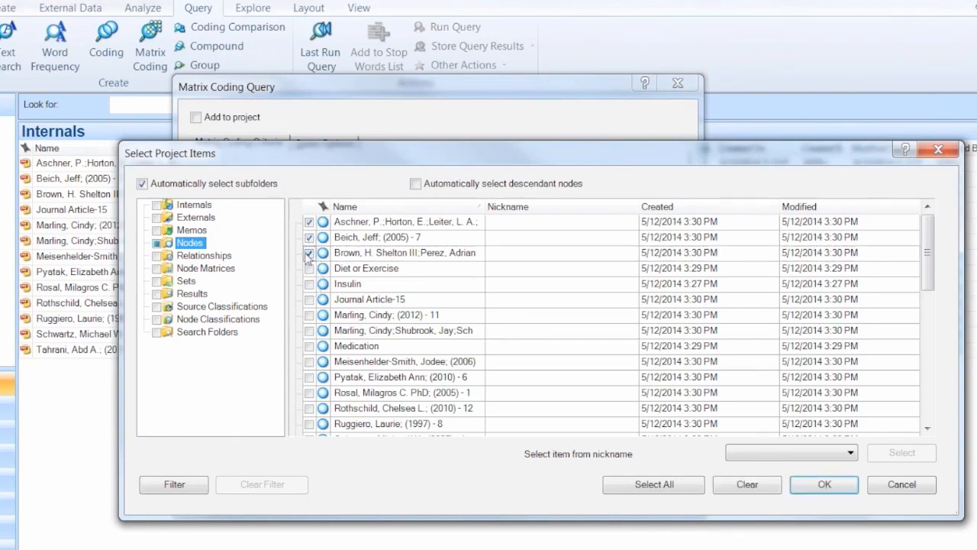
{"action": "left_click", "coordinate": [309, 299]}
{"action": "left_click", "coordinate": [309, 315]}
{"action": "left_click", "coordinate": [309, 330]}
{"action": "left_click", "coordinate": [309, 361]}
{"action": "left_click", "coordinate": [309, 377]}
{"action": "left_click", "coordinate": [310, 393]}
{"action": "left_click", "coordinate": [309, 407]}
{"action": "scroll", "coordinate": [313, 410], "scroll_direction": "down", "scroll_amount": 2}
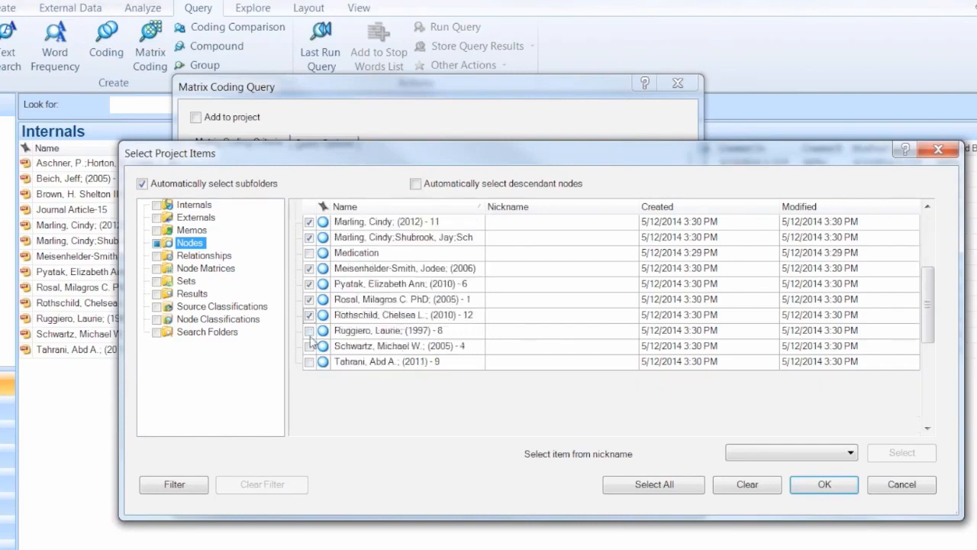
{"action": "left_click", "coordinate": [309, 331]}
{"action": "left_click", "coordinate": [309, 345]}
{"action": "left_click", "coordinate": [309, 362]}
{"action": "scroll", "coordinate": [313, 364], "scroll_direction": "up", "scroll_amount": 1}
{"action": "scroll", "coordinate": [313, 356], "scroll_direction": "up", "scroll_amount": 1}
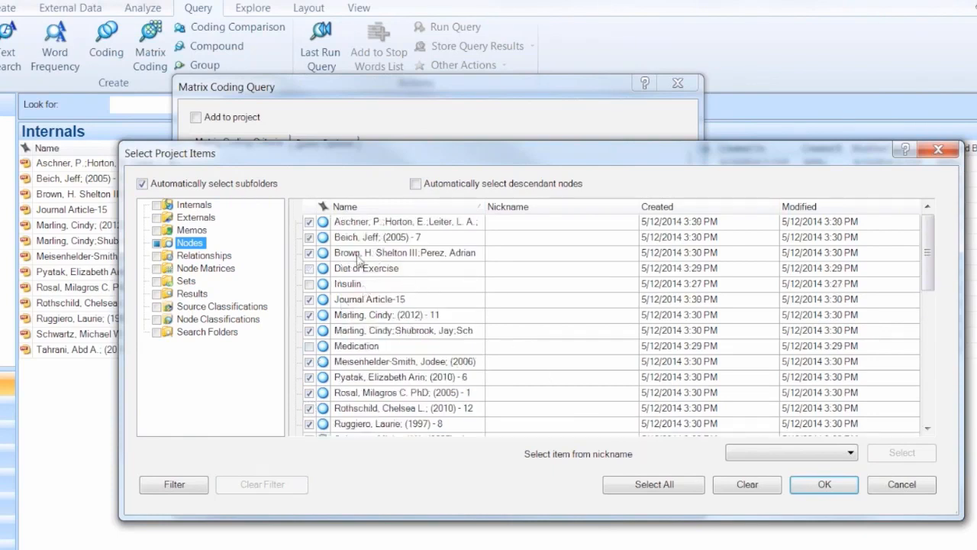
{"action": "left_click", "coordinate": [820, 486]}
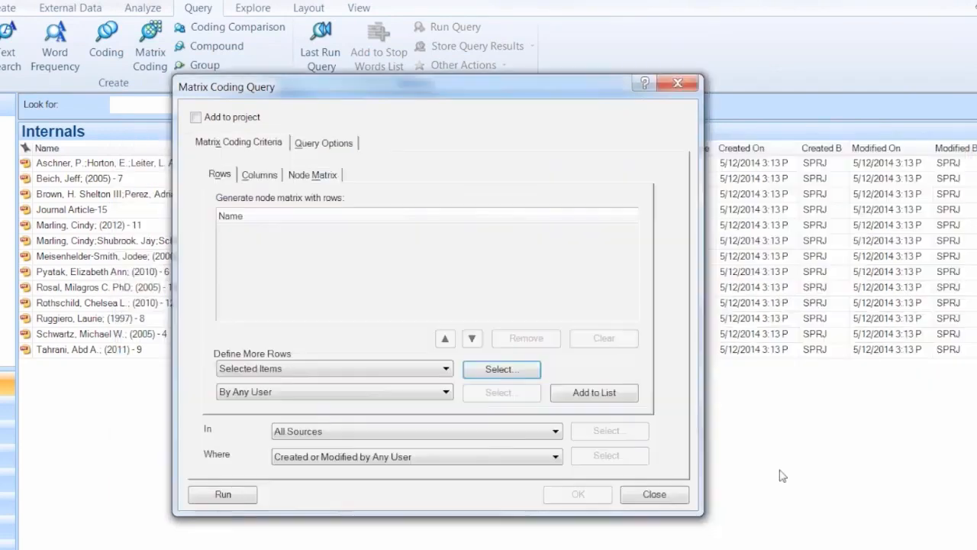
{"action": "left_click", "coordinate": [618, 394]}
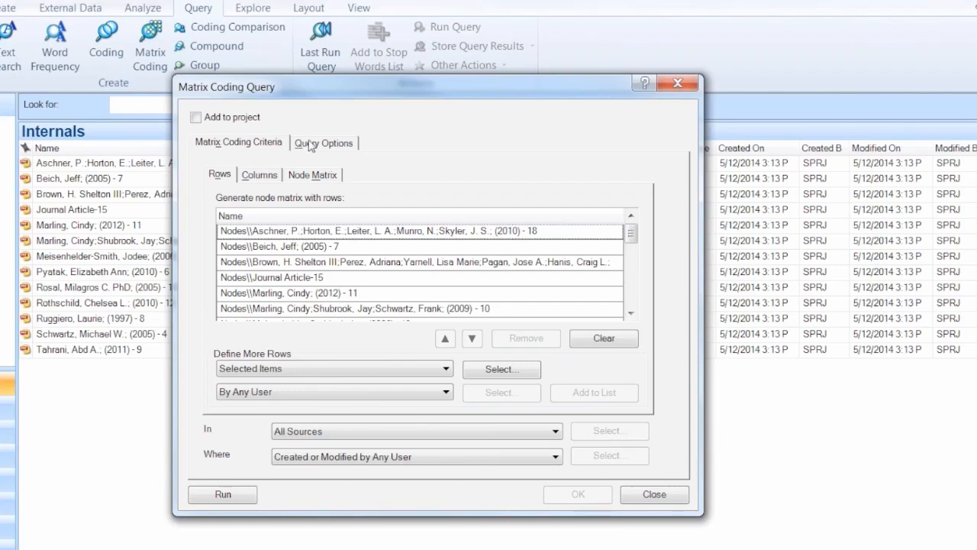
Add the nodes Diet or Exercise, Insulin and Medication as the columns of the matrix coding query.
{"action": "left_click", "coordinate": [261, 178]}
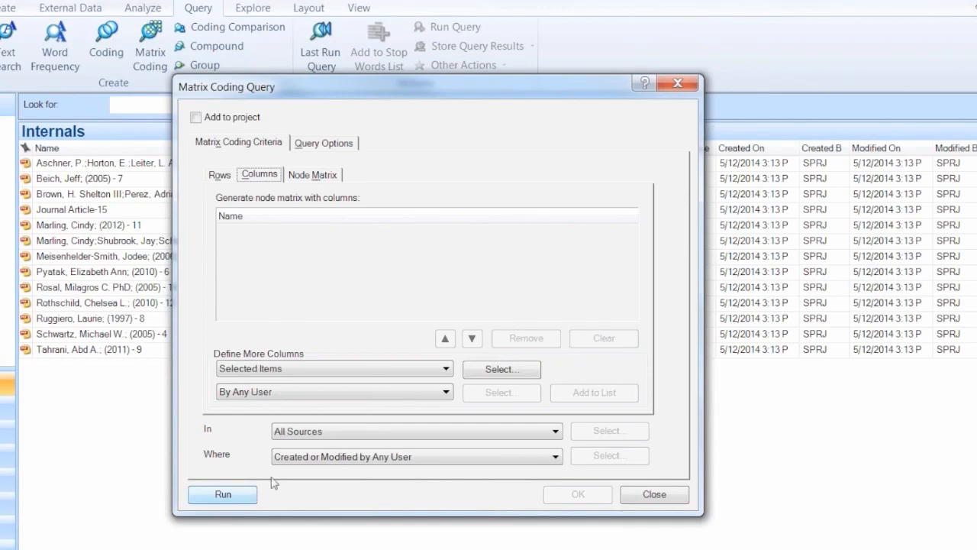
{"action": "left_click", "coordinate": [501, 372]}
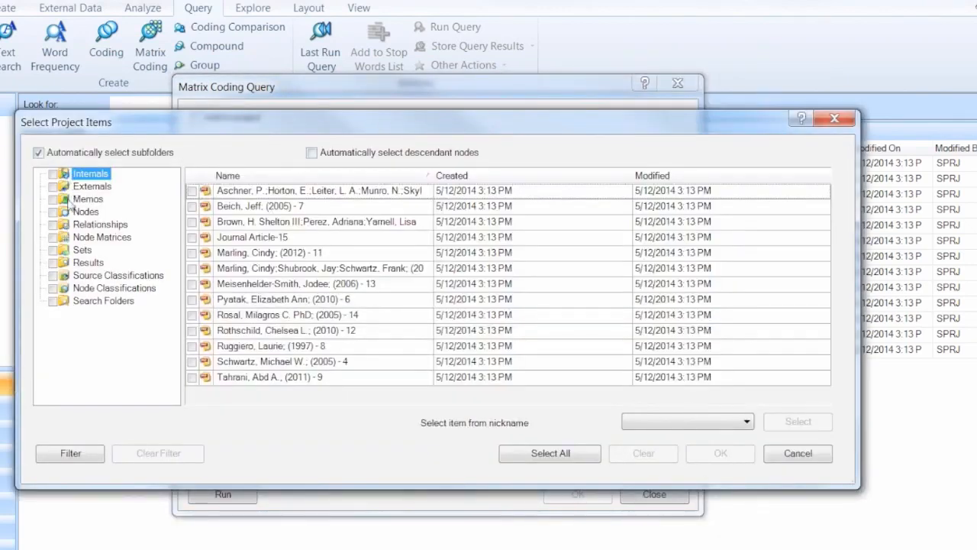
{"action": "left_click", "coordinate": [83, 213]}
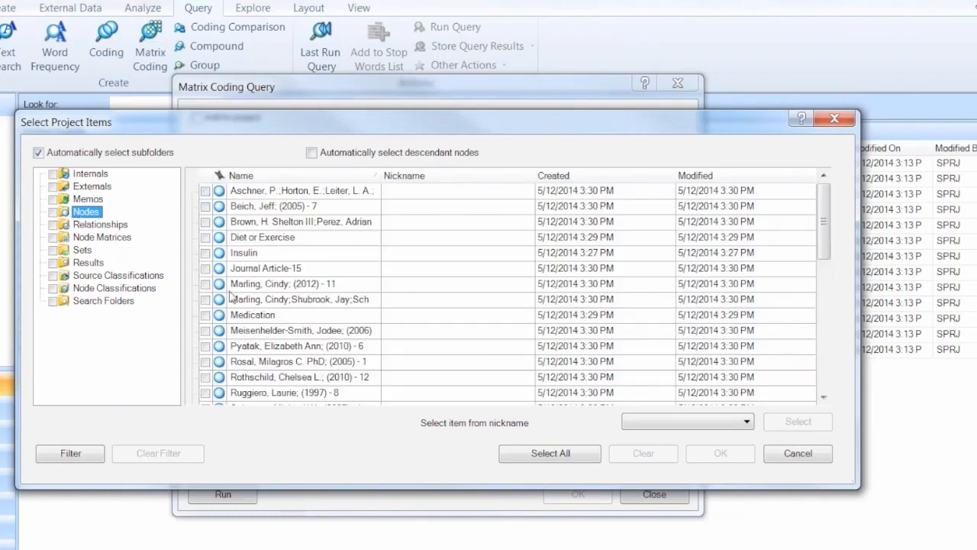
{"action": "left_click", "coordinate": [205, 238]}
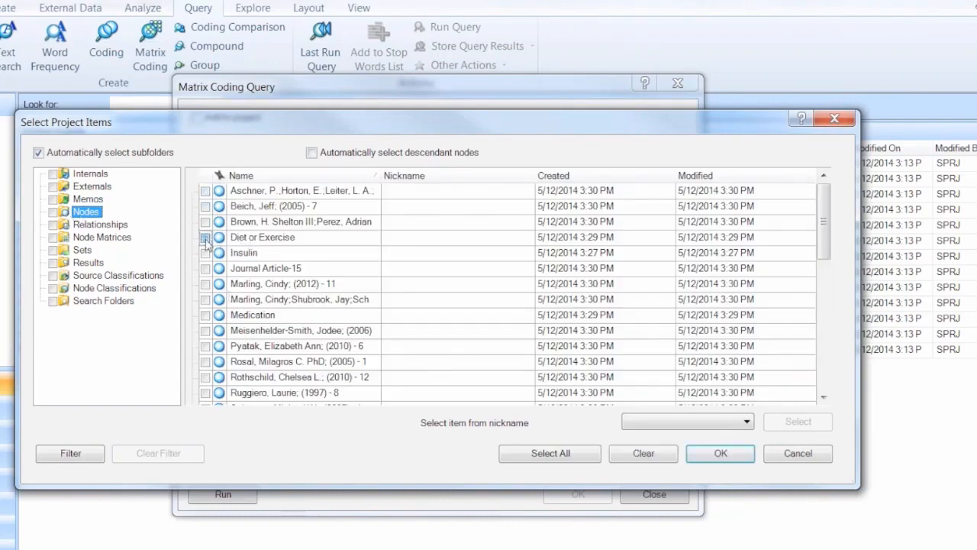
{"action": "left_click", "coordinate": [205, 253]}
{"action": "scroll", "coordinate": [307, 316], "scroll_direction": "down", "scroll_amount": 1}
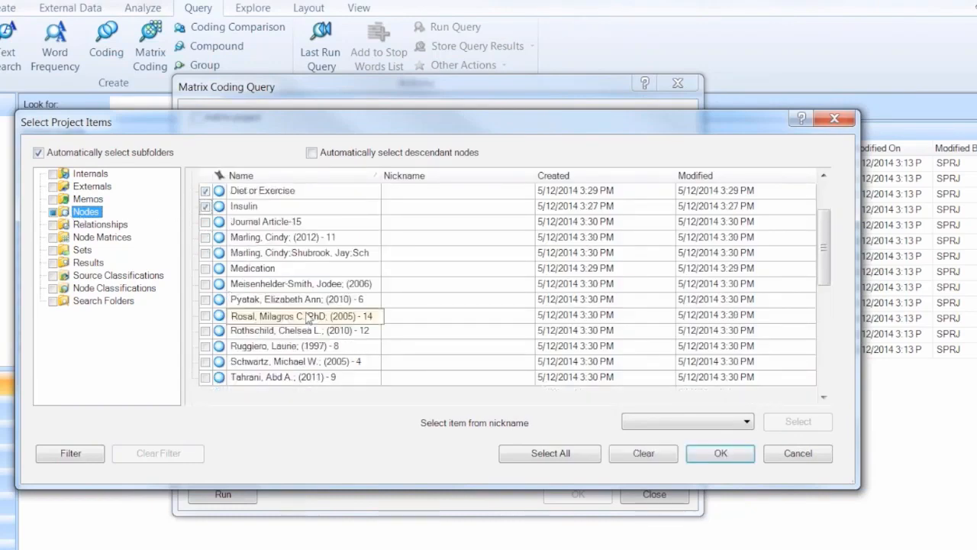
{"action": "scroll", "coordinate": [308, 317], "scroll_direction": "down", "scroll_amount": 1}
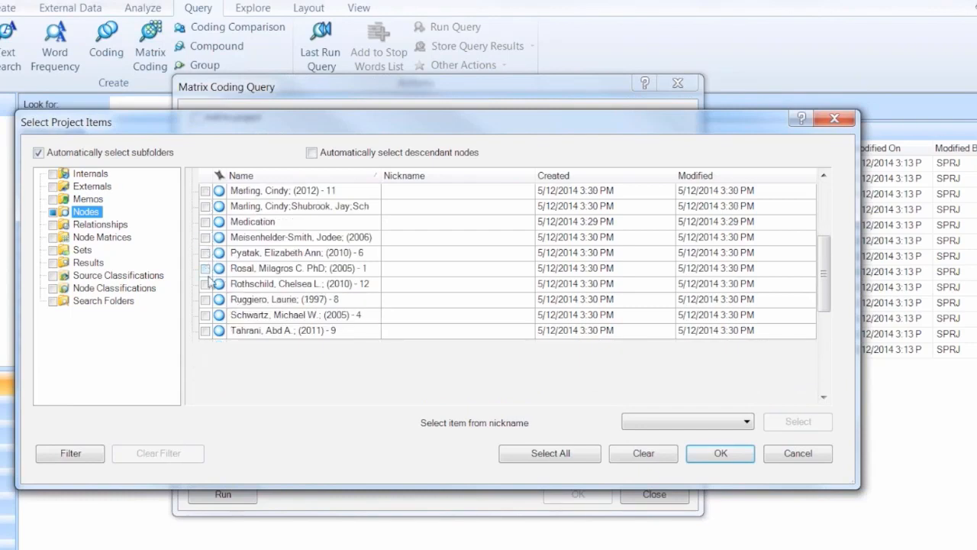
{"action": "left_click", "coordinate": [205, 222]}
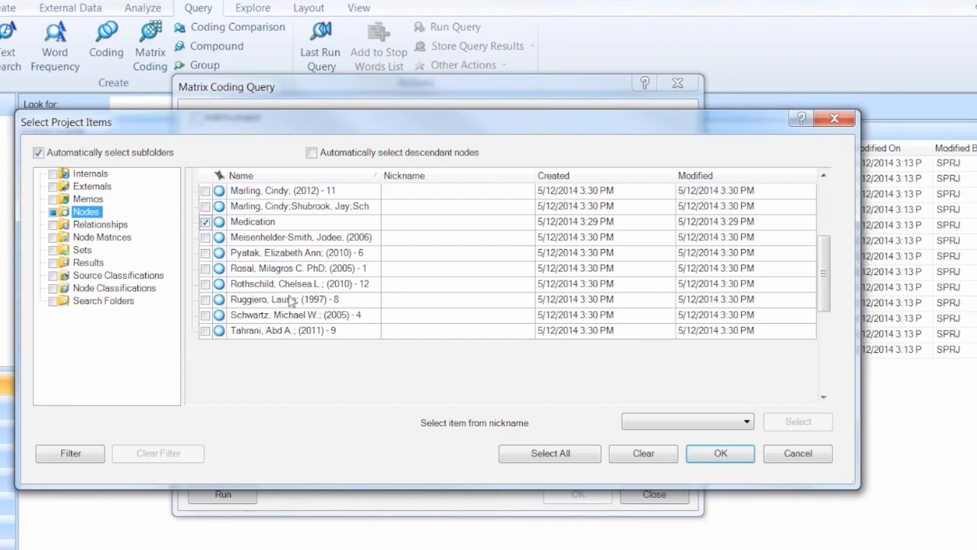
{"action": "left_click", "coordinate": [718, 454]}
{"action": "left_click", "coordinate": [595, 393]}
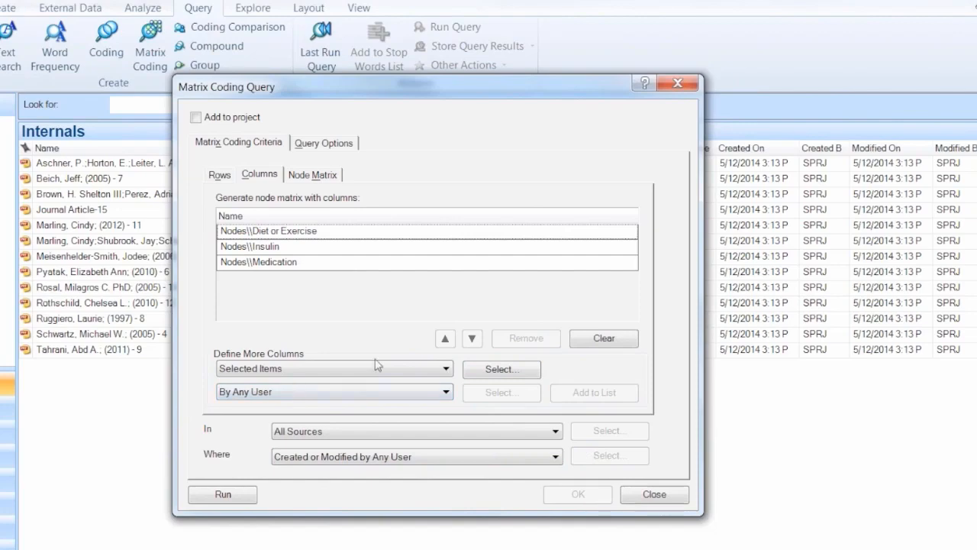
Run the matrix coding query and widen the row-name column to show the fuller source names.
{"action": "left_click", "coordinate": [221, 494]}
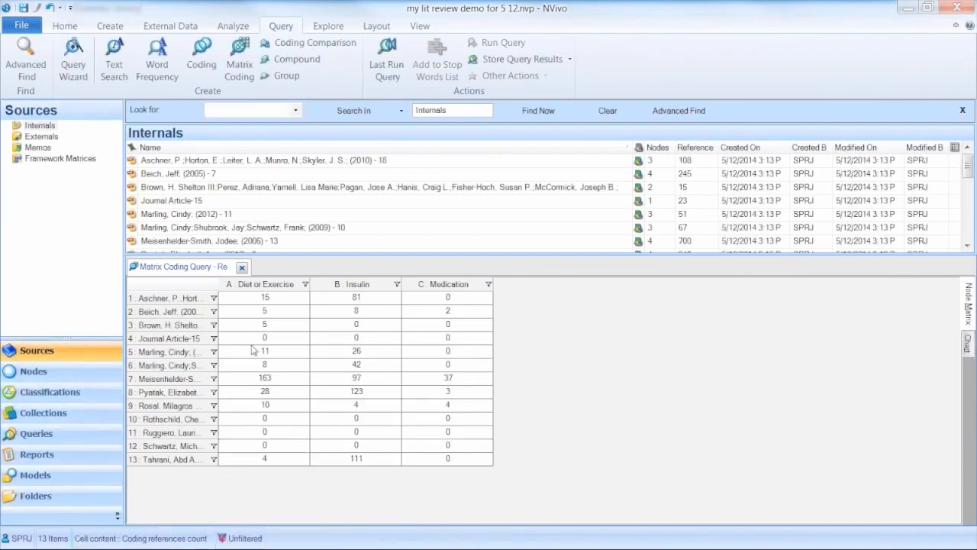
{"action": "left_click", "coordinate": [218, 285]}
{"action": "left_click_drag", "start_coordinate": [222, 285], "coordinate": [407, 304]}
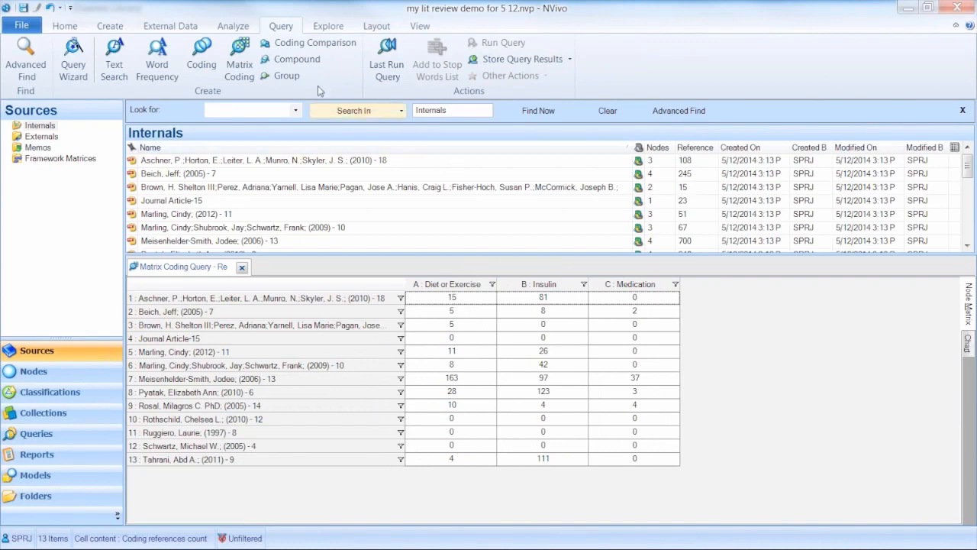
Apply Blue-White cell shading to the matrix coding results.
{"action": "left_click", "coordinate": [421, 28]}
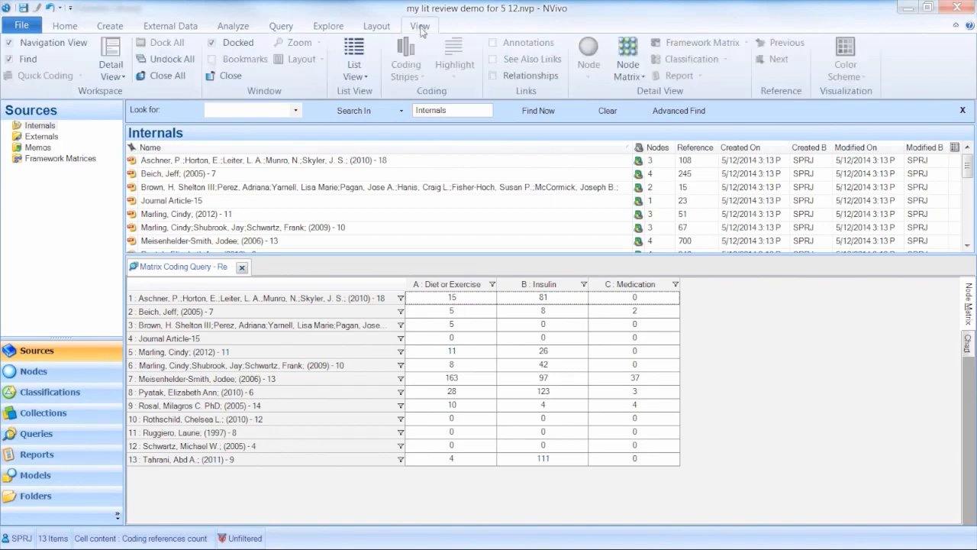
{"action": "left_click", "coordinate": [645, 81]}
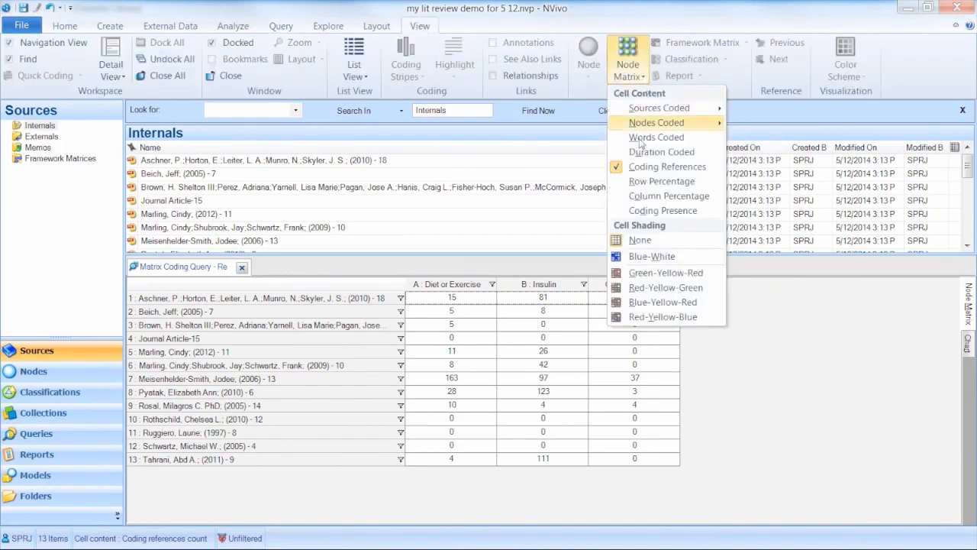
{"action": "left_click", "coordinate": [649, 256]}
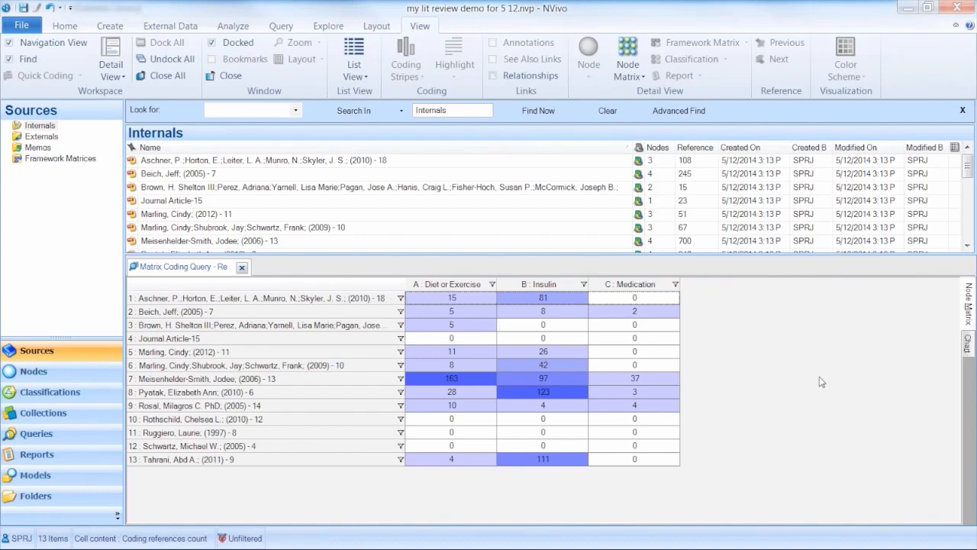
Display the matrix results as a 3D chart and rotate it to a lower viewing angle.
{"action": "left_click", "coordinate": [968, 345]}
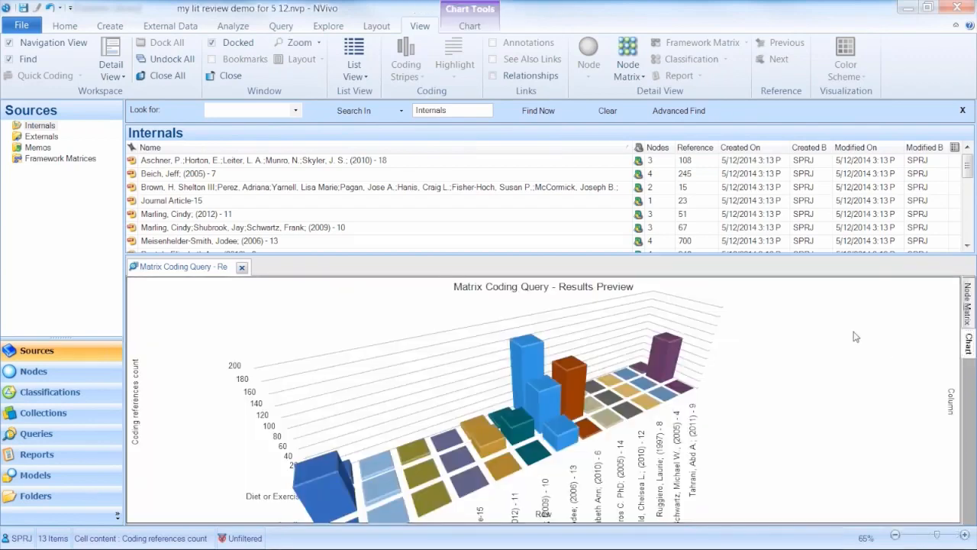
{"action": "left_click_drag", "start_coordinate": [853, 339], "coordinate": [768, 261]}
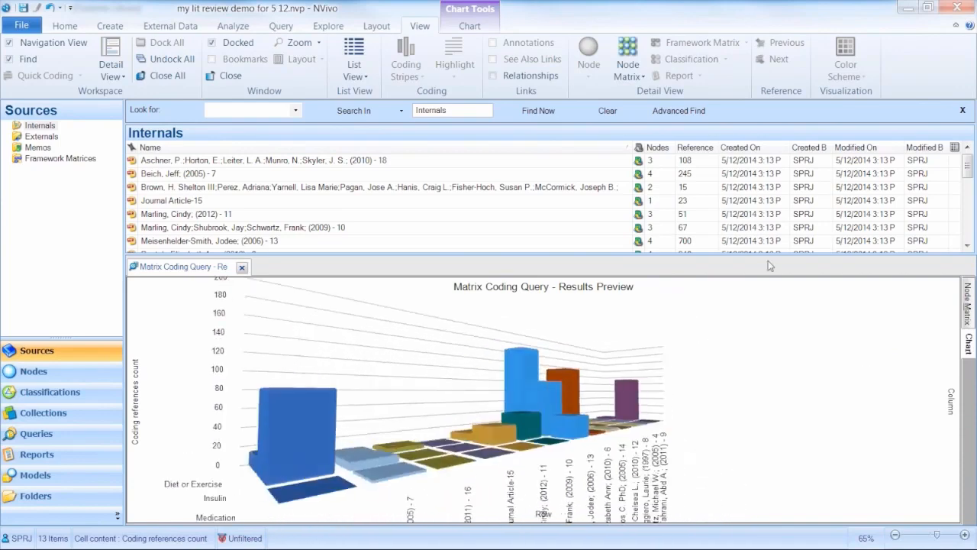
Change the matrix results chart to a grouped 2D column chart and hide its legend.
{"action": "left_click", "coordinate": [474, 18]}
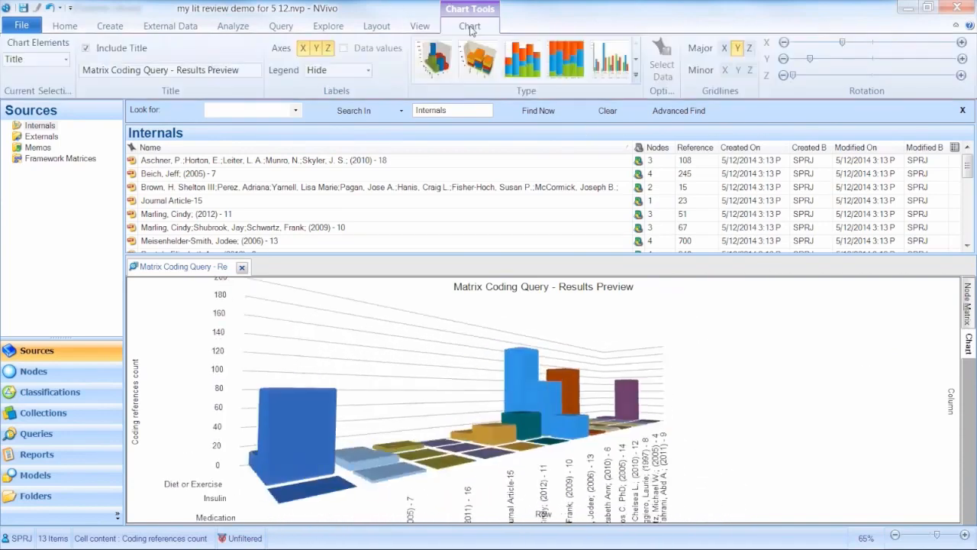
{"action": "left_click", "coordinate": [599, 62]}
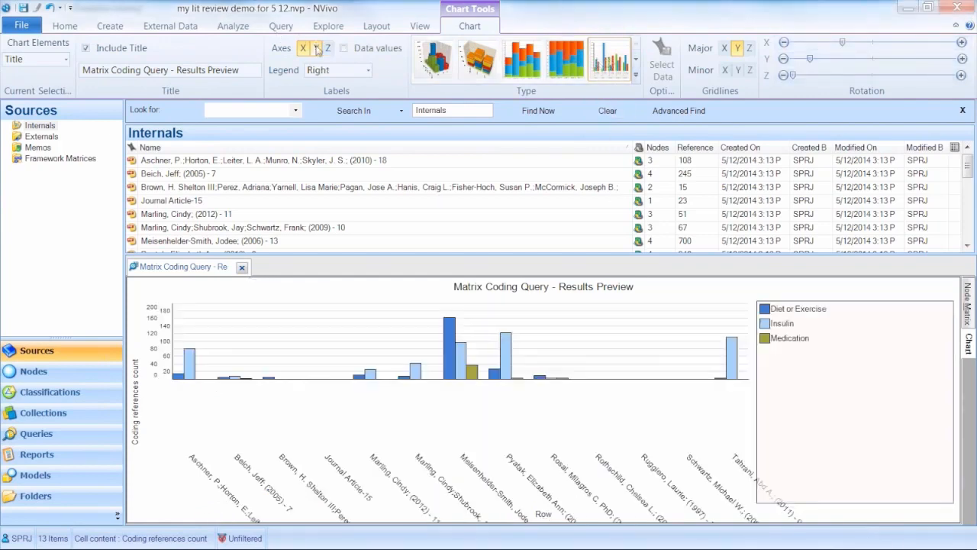
{"action": "left_click", "coordinate": [368, 70]}
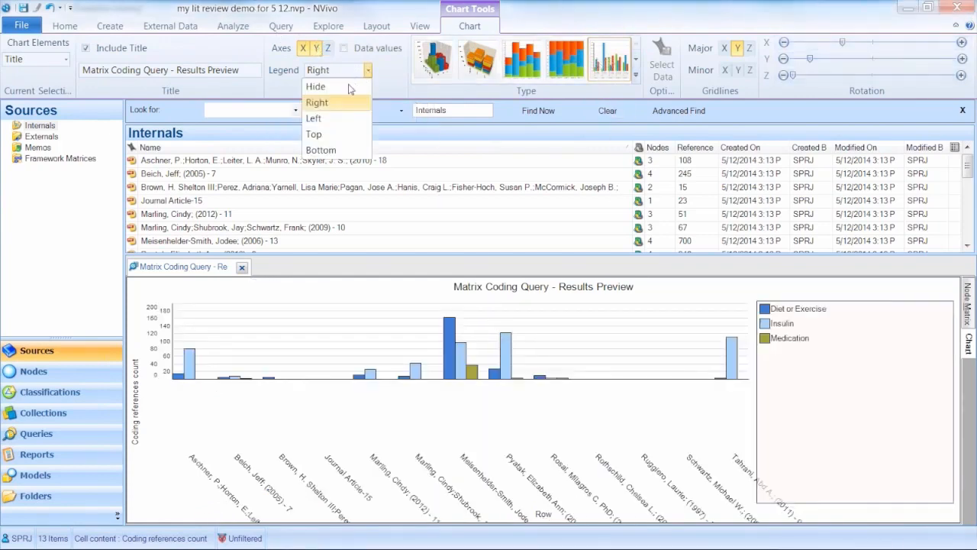
{"action": "left_click", "coordinate": [348, 87]}
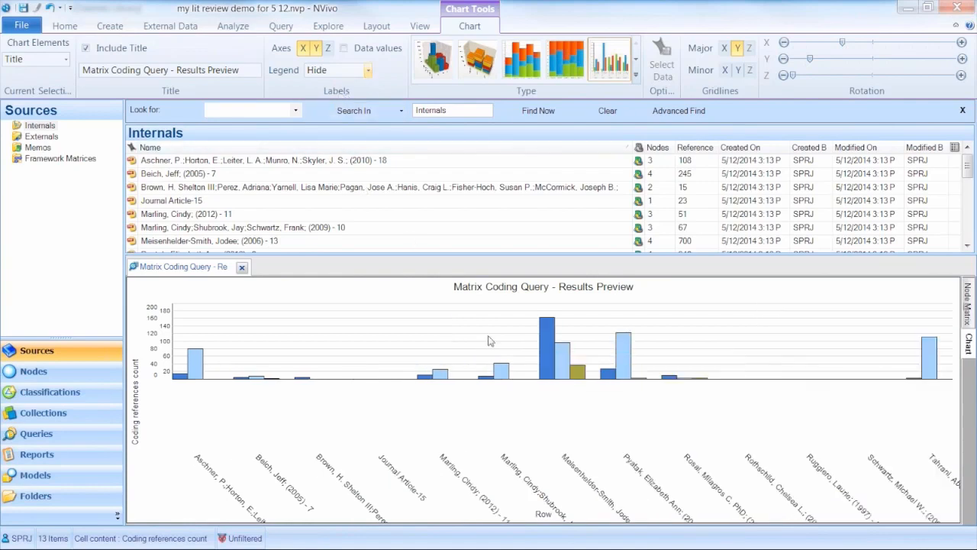
{"action": "right_click", "coordinate": [290, 401]}
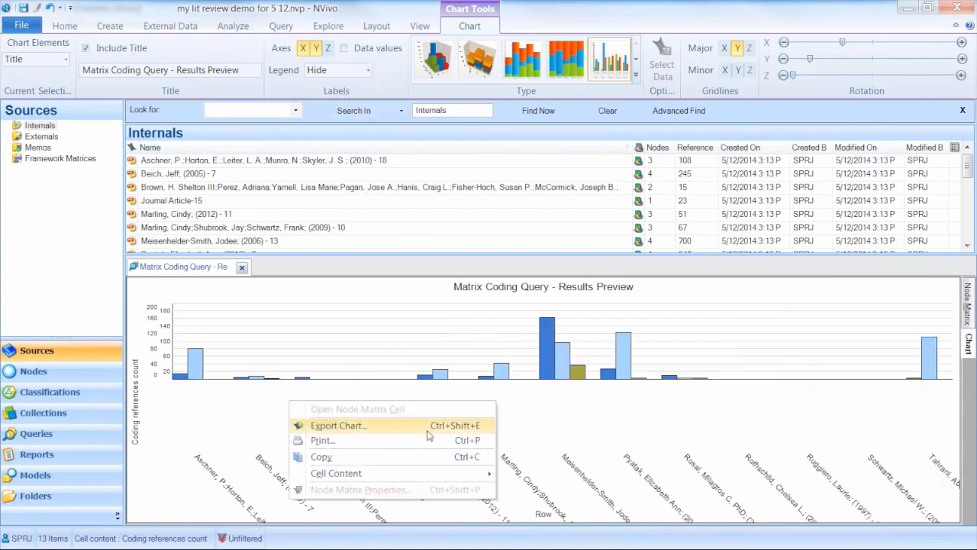
{"action": "left_click", "coordinate": [566, 426]}
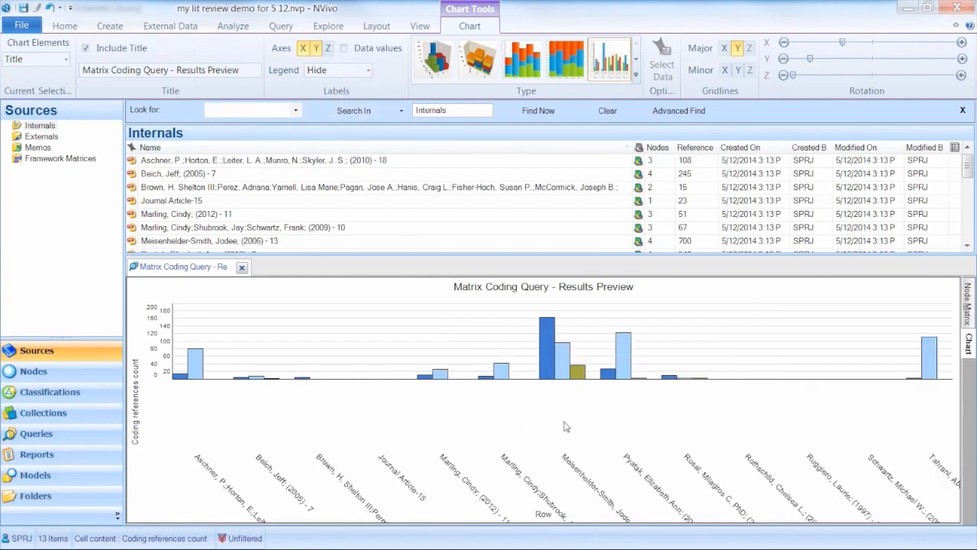
Return to the matrix table, review the references coded in the Insulin cell of the "(2005) - 7" source, and go back to the matrix.
{"action": "left_click", "coordinate": [967, 307]}
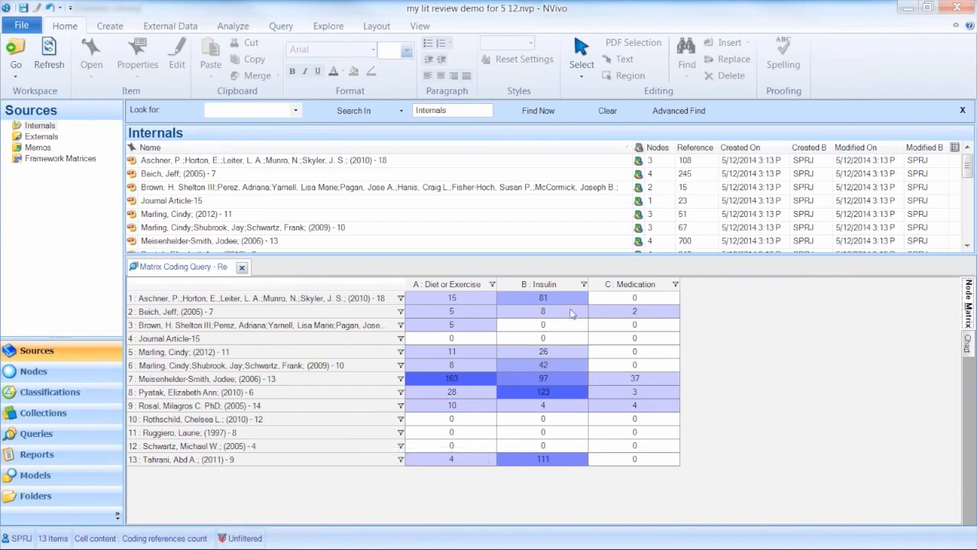
{"action": "left_click", "coordinate": [559, 315]}
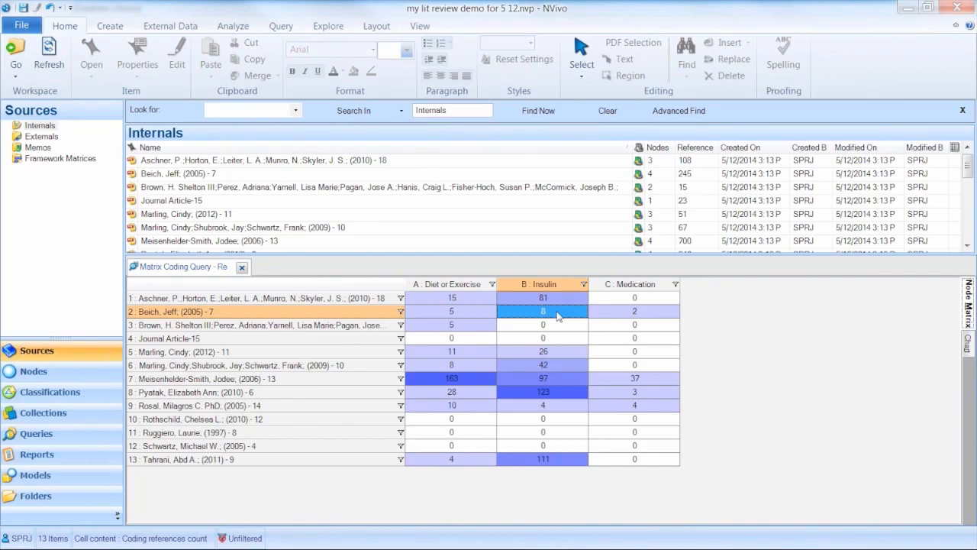
{"action": "double_click", "coordinate": [558, 315]}
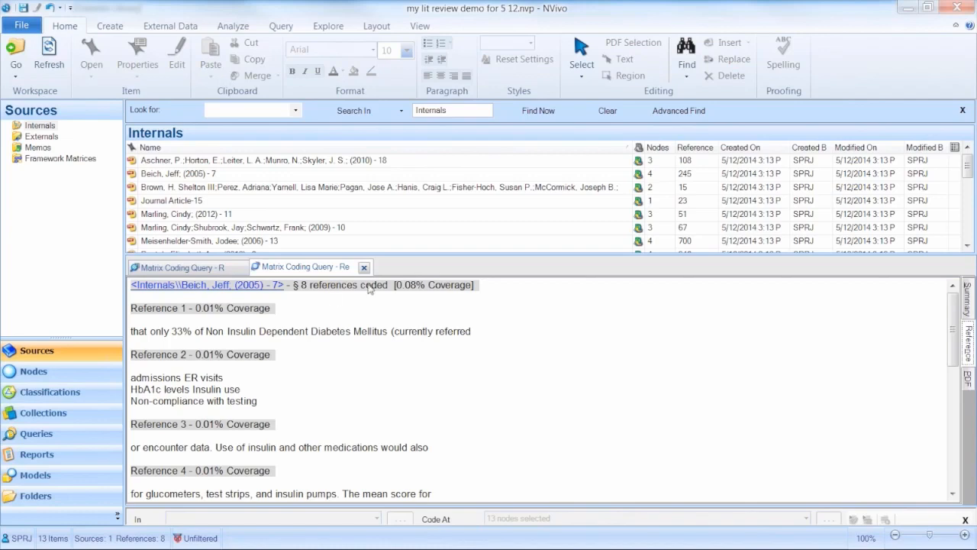
{"action": "left_click", "coordinate": [200, 269]}
{"action": "left_click", "coordinate": [200, 269]}
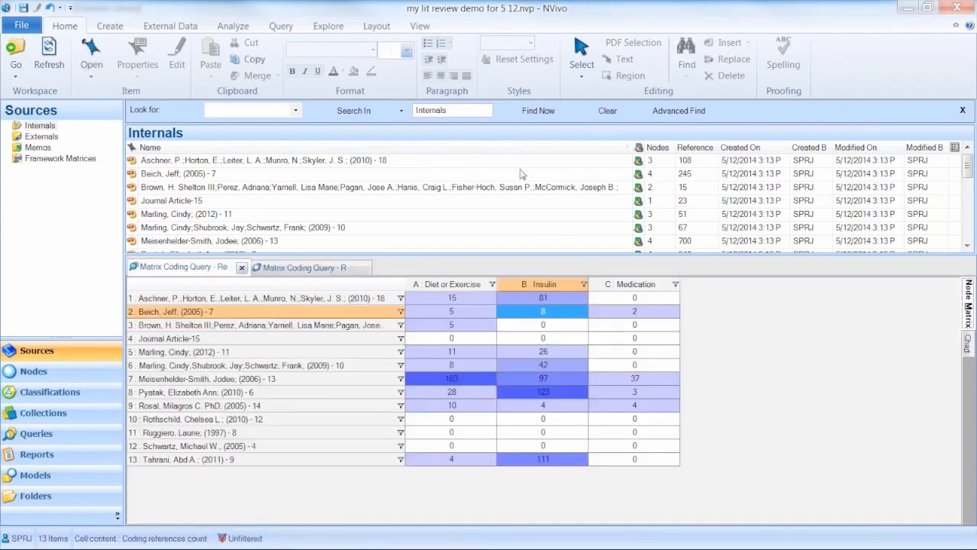
View the matrix cell content as Row Percentage and as Column Percentage.
{"action": "left_click", "coordinate": [420, 26]}
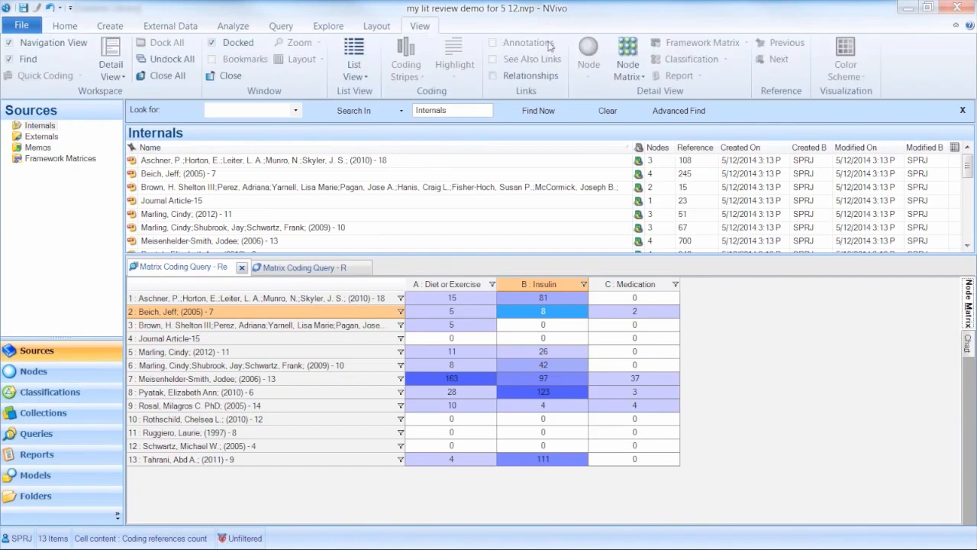
{"action": "left_click", "coordinate": [646, 80]}
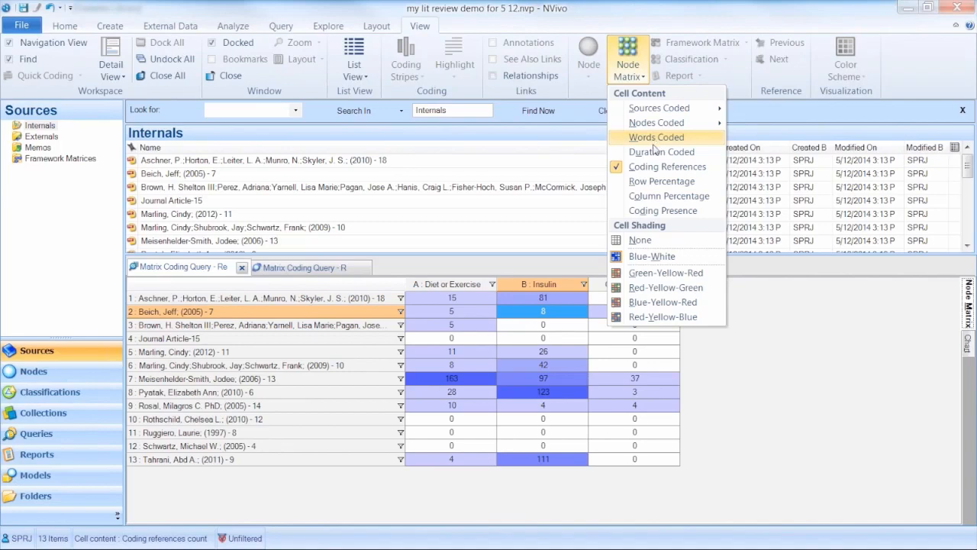
{"action": "left_click", "coordinate": [657, 184]}
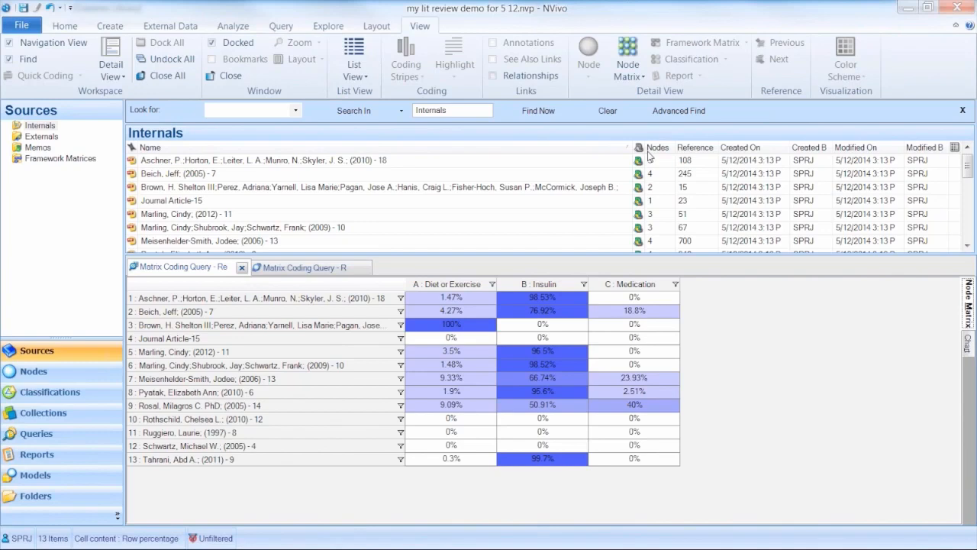
{"action": "left_click", "coordinate": [641, 76]}
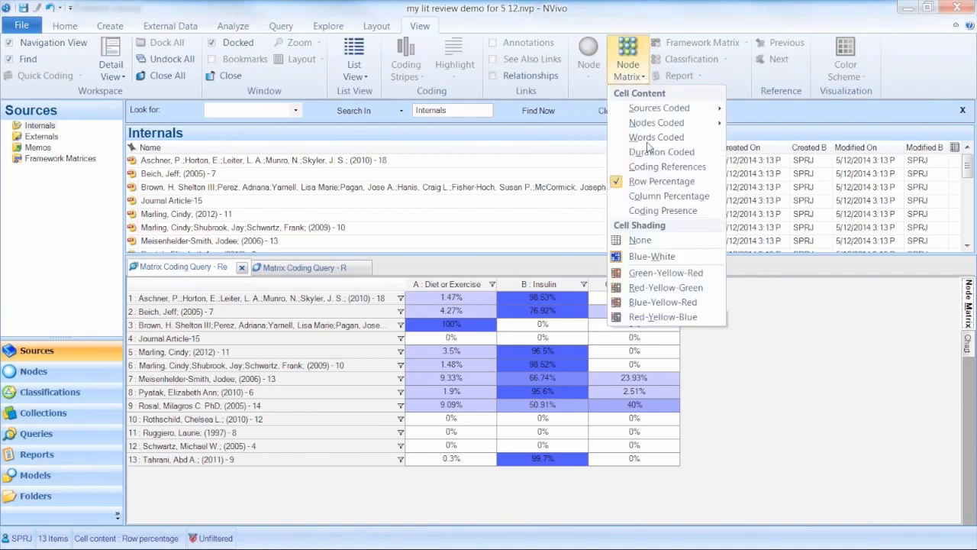
{"action": "left_click", "coordinate": [665, 196]}
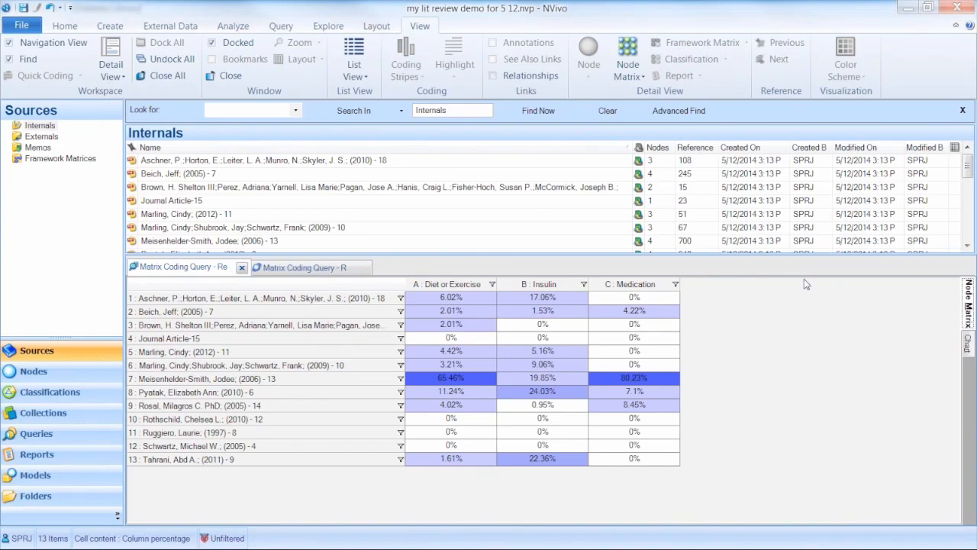
Set the matrix cell content to Coding Presence and the cell shading to None.
{"action": "left_click", "coordinate": [640, 76]}
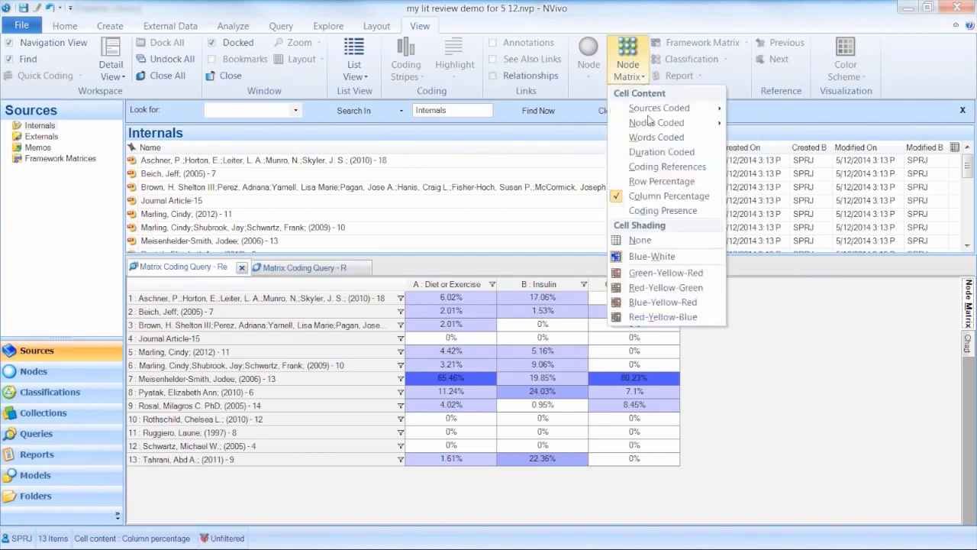
{"action": "left_click", "coordinate": [665, 211]}
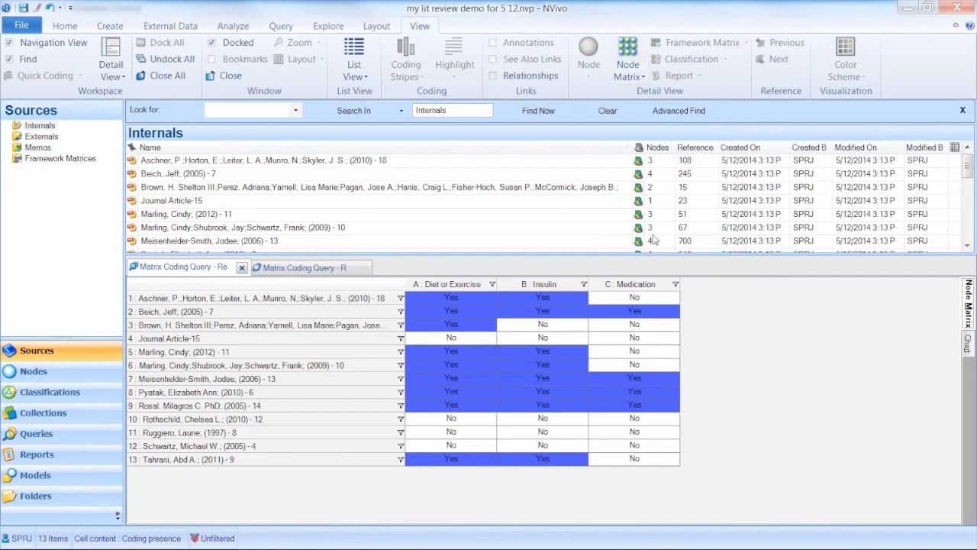
{"action": "left_click", "coordinate": [645, 81]}
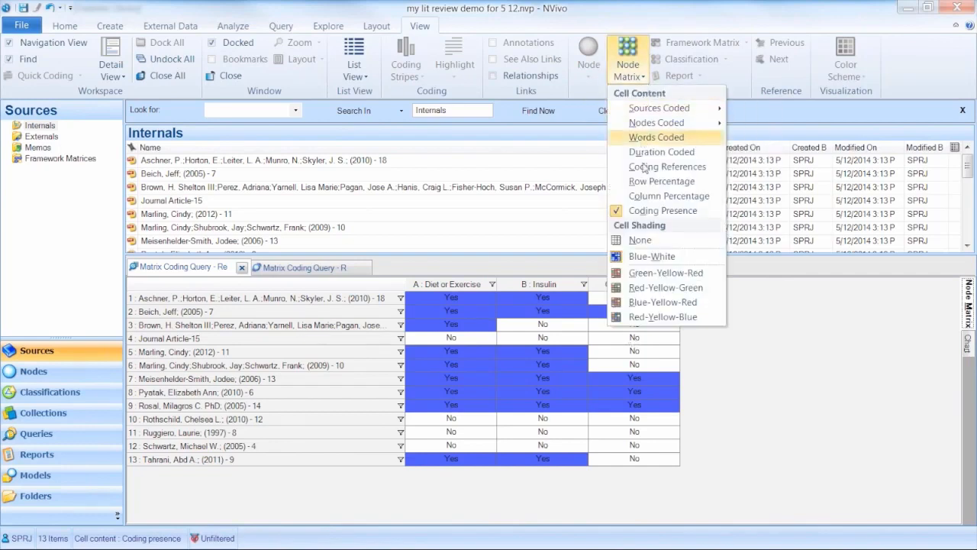
{"action": "left_click", "coordinate": [652, 256]}
{"action": "left_click", "coordinate": [646, 82]}
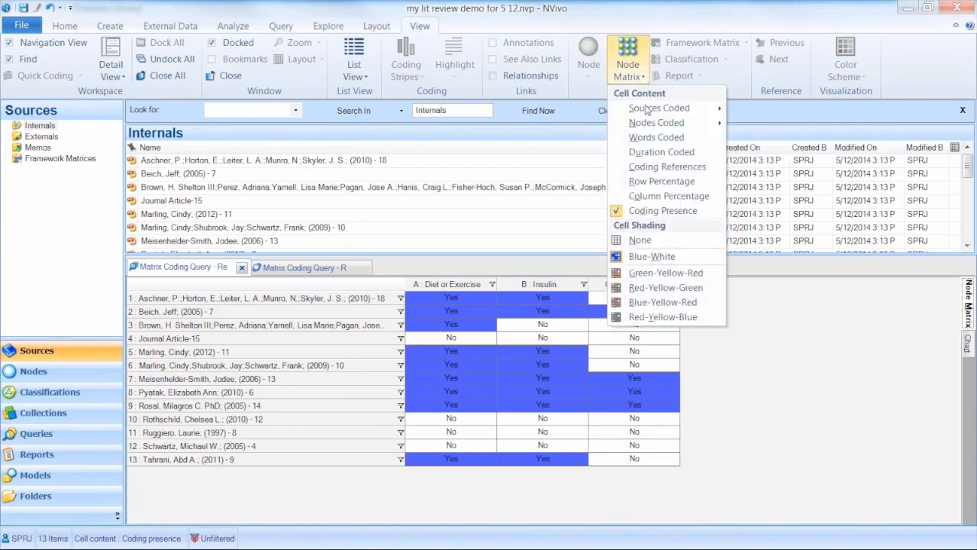
{"action": "left_click", "coordinate": [646, 238]}
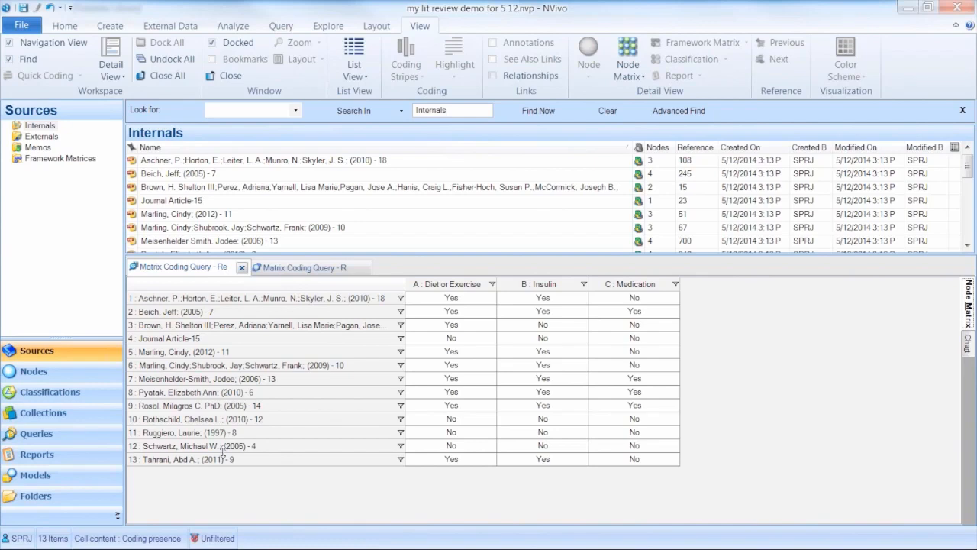
Start a new framework matrix named Author Comparison in the Framework Matrices folder, enlarging the list area.
{"action": "left_click", "coordinate": [47, 159]}
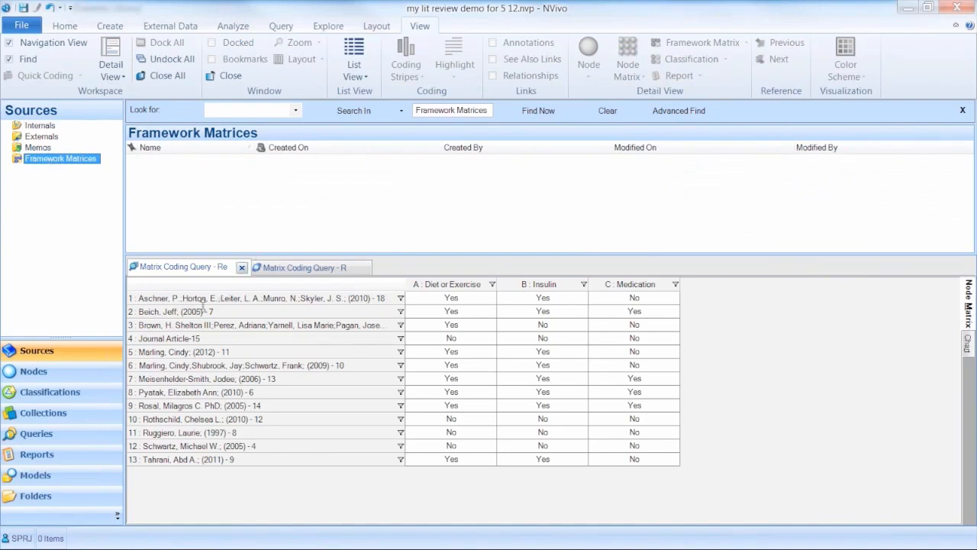
{"action": "left_click_drag", "start_coordinate": [227, 267], "coordinate": [229, 338]}
{"action": "right_click", "coordinate": [187, 182]}
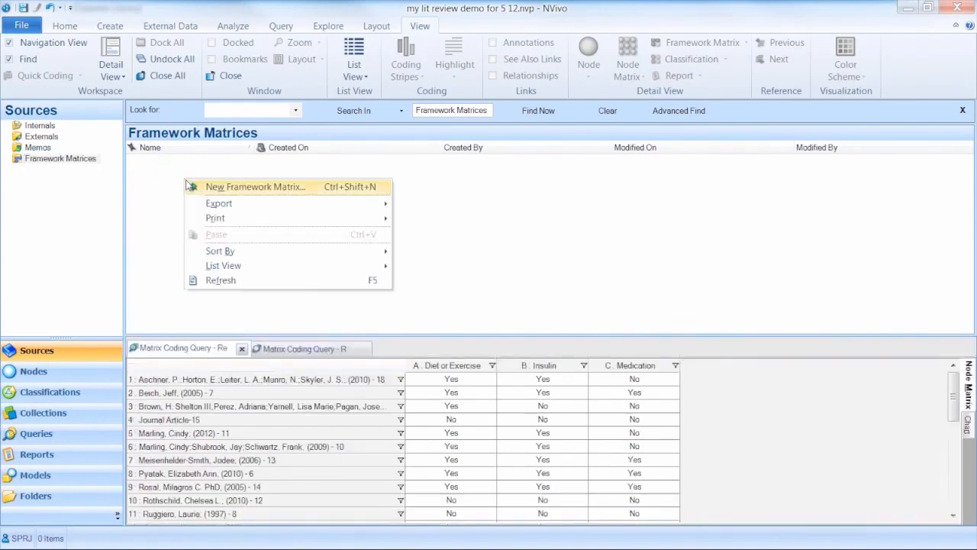
{"action": "left_click", "coordinate": [252, 191]}
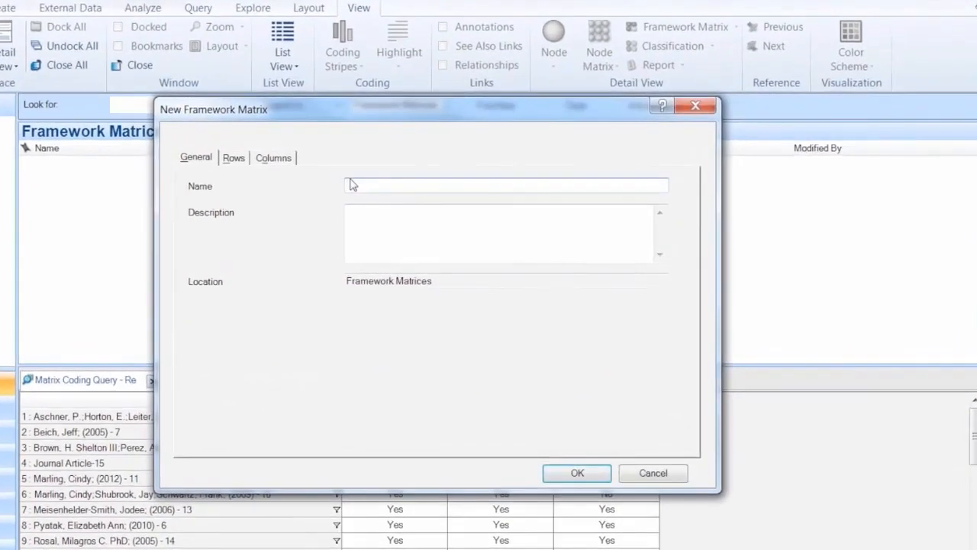
{"action": "type", "text": "Author Comparison"}
Add six case nodes as the framework matrix rows: the first three listed sources plus those ending "(2012) - 11", "(2006) - 13" and "(2010) - 6".
{"action": "left_click", "coordinate": [233, 158]}
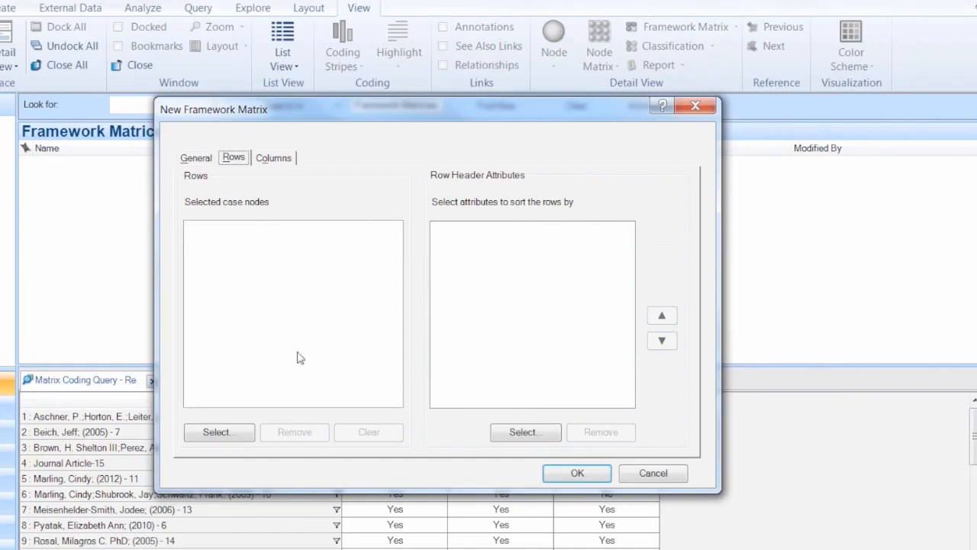
{"action": "left_click", "coordinate": [217, 434]}
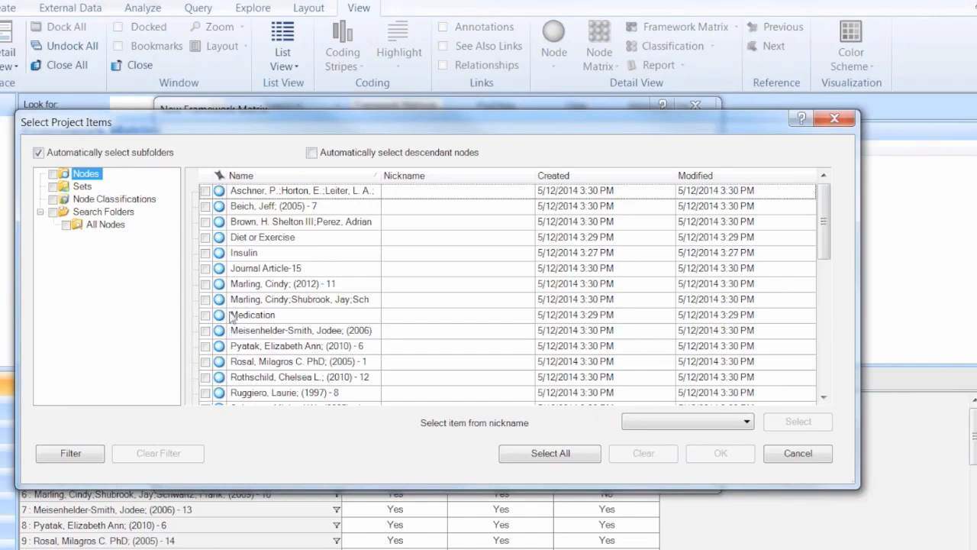
{"action": "left_click", "coordinate": [204, 193]}
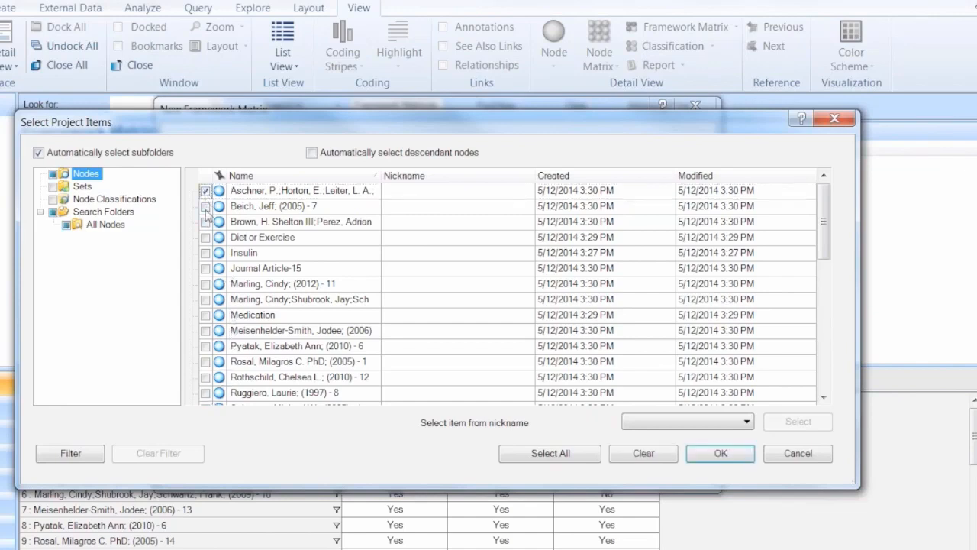
{"action": "left_click", "coordinate": [205, 206]}
{"action": "left_click", "coordinate": [204, 222]}
{"action": "left_click", "coordinate": [204, 283]}
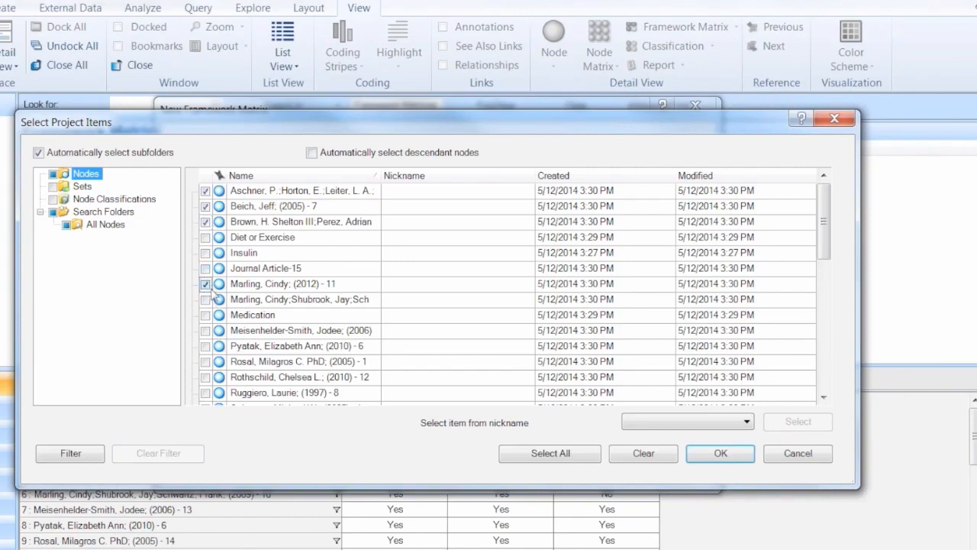
{"action": "left_click", "coordinate": [204, 330]}
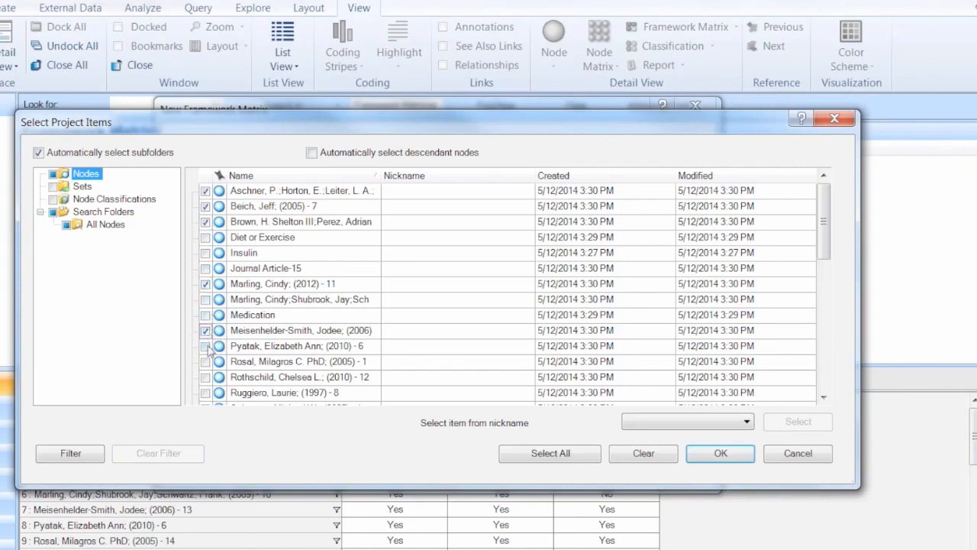
{"action": "left_click", "coordinate": [204, 346]}
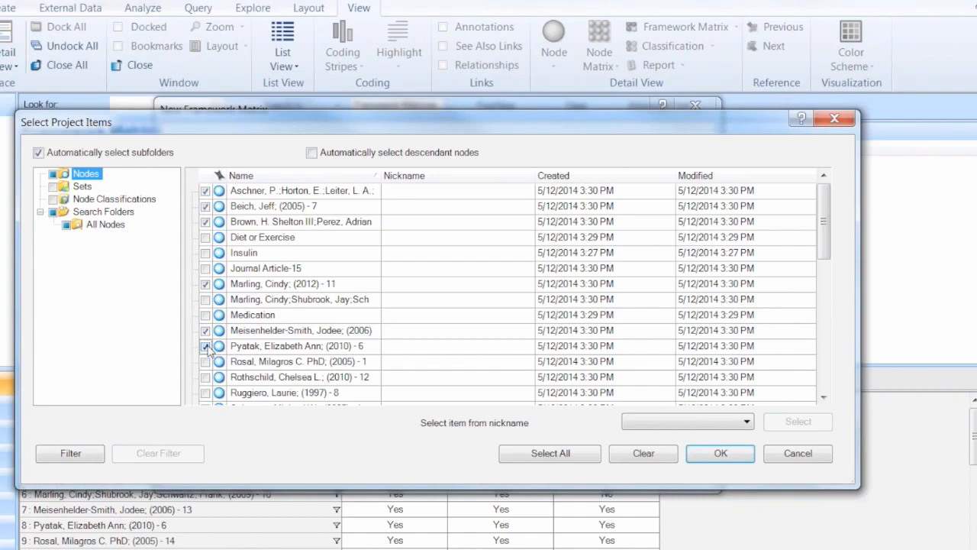
{"action": "left_click", "coordinate": [719, 455]}
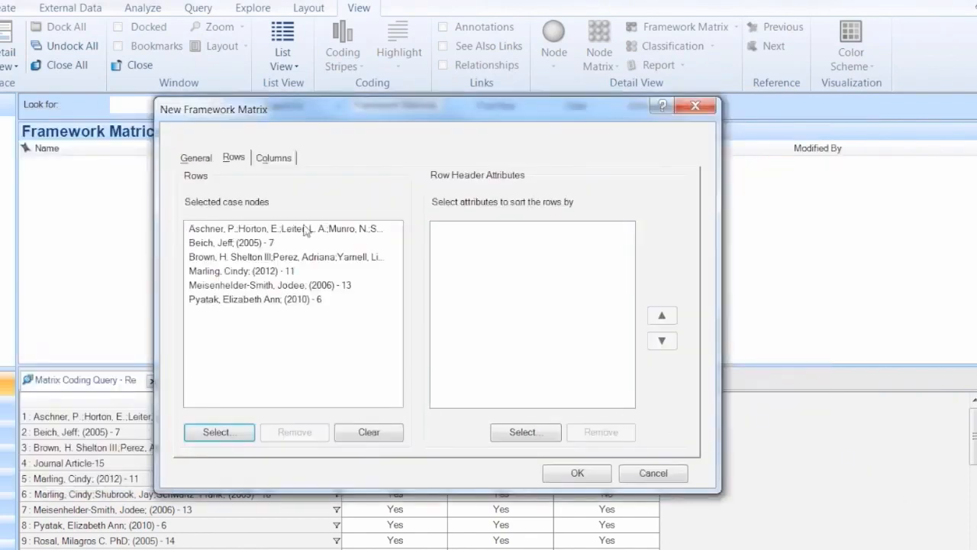
Add Diet or Exercise, Insulin and Medication as the theme columns and create the framework matrix.
{"action": "left_click", "coordinate": [285, 163]}
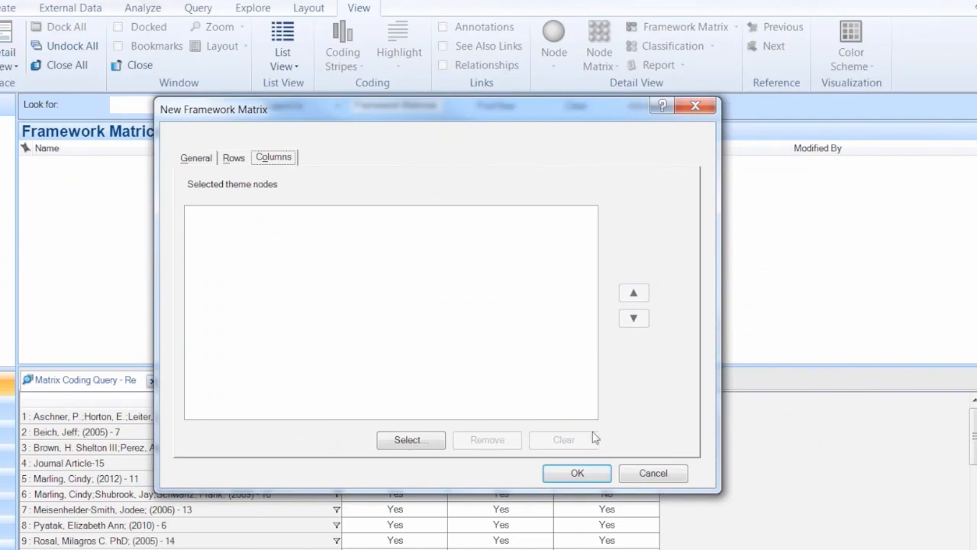
{"action": "left_click", "coordinate": [428, 448]}
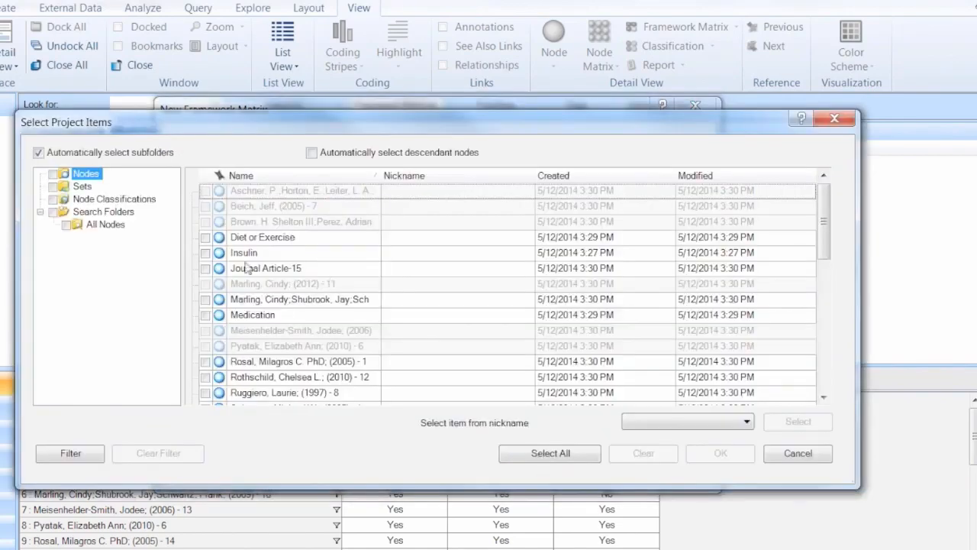
{"action": "left_click", "coordinate": [204, 238]}
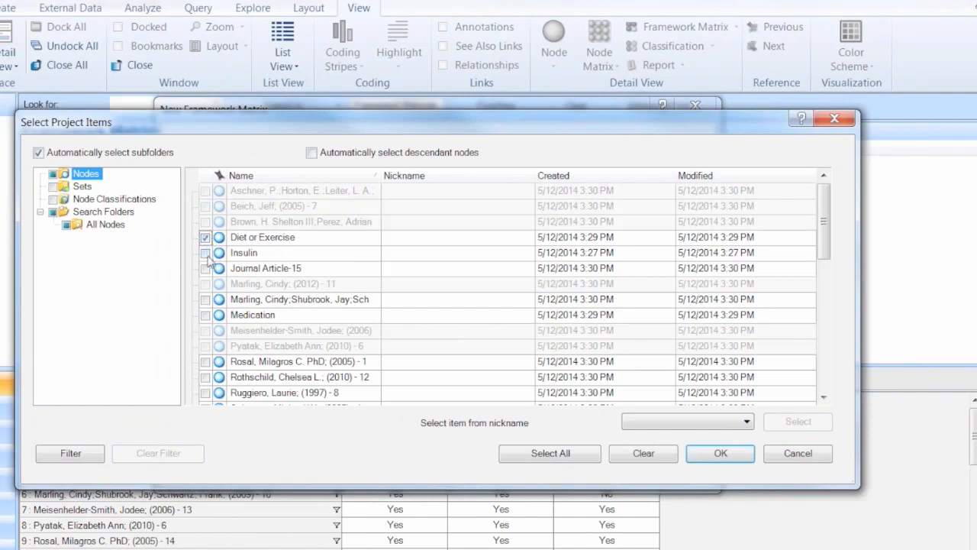
{"action": "left_click", "coordinate": [205, 253]}
{"action": "left_click", "coordinate": [205, 315]}
{"action": "left_click", "coordinate": [721, 453]}
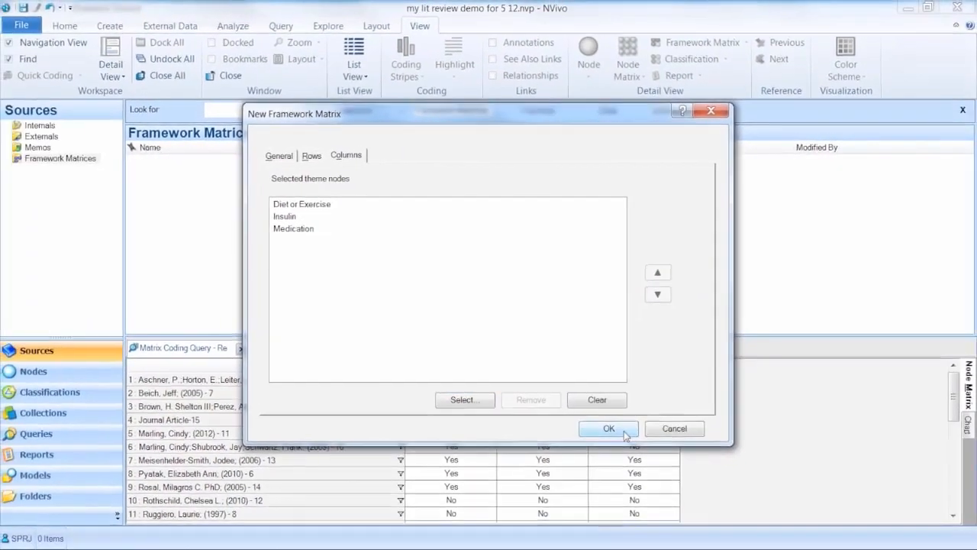
{"action": "left_click", "coordinate": [578, 474]}
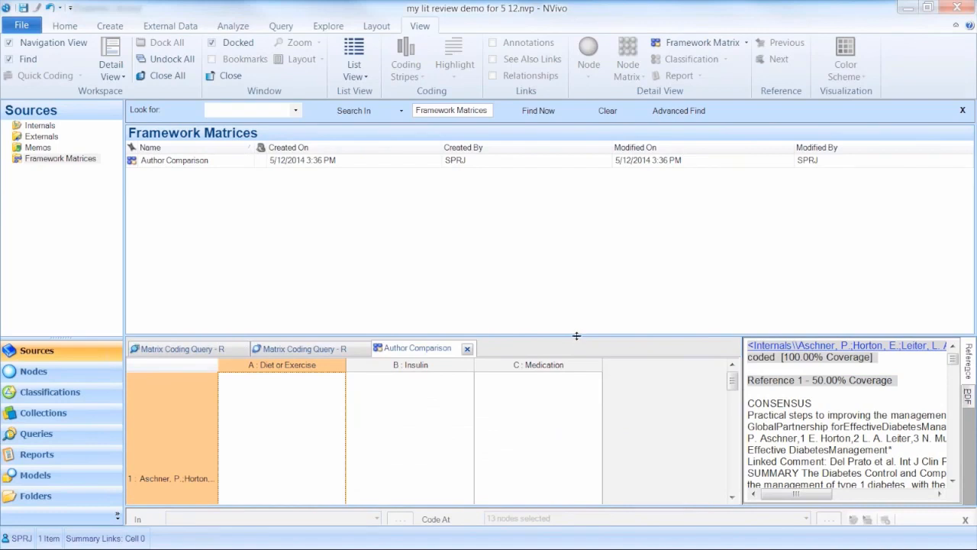
Enlarge the framework matrix area, auto-summarize the Author Comparison matrix, and widen its Diet or Exercise and Insulin columns.
{"action": "left_click_drag", "start_coordinate": [576, 334], "coordinate": [565, 190]}
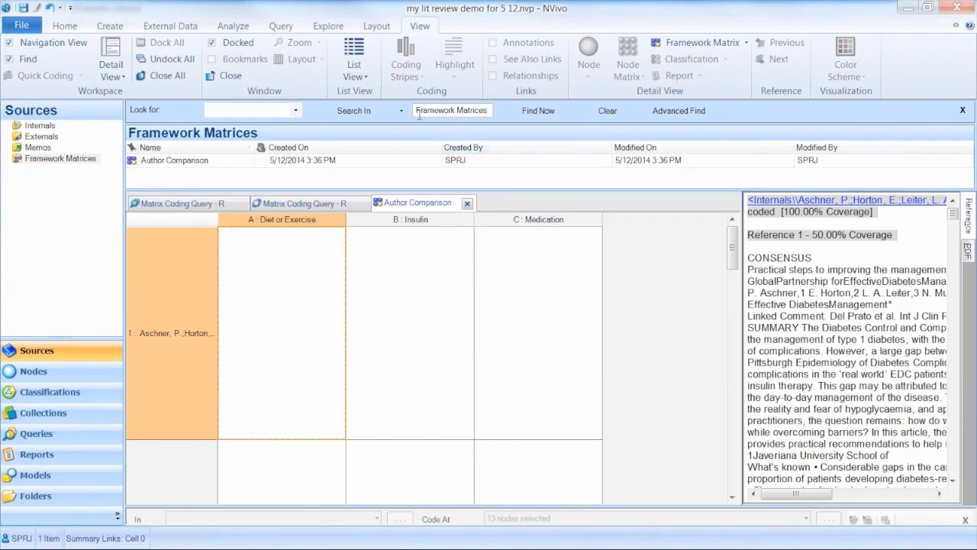
{"action": "left_click", "coordinate": [327, 25]}
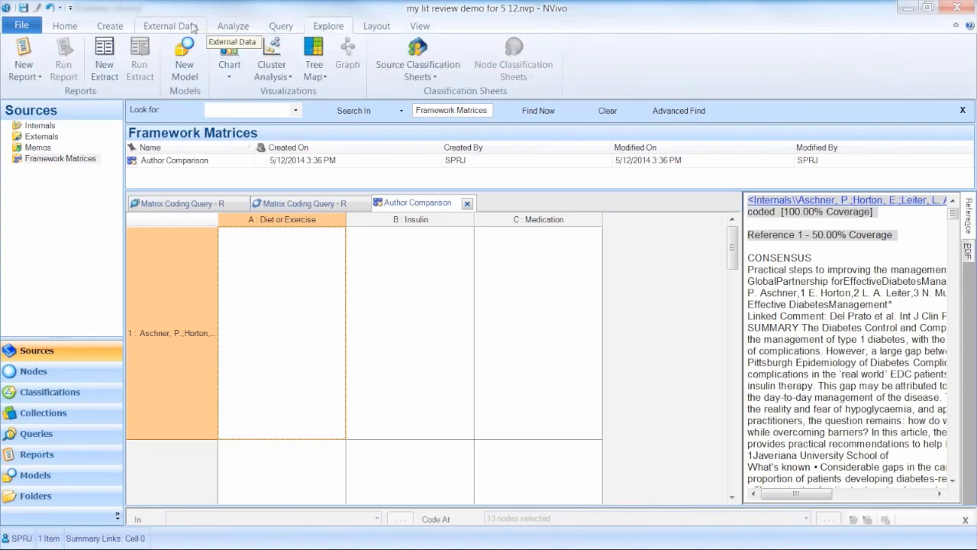
{"action": "left_click", "coordinate": [232, 27]}
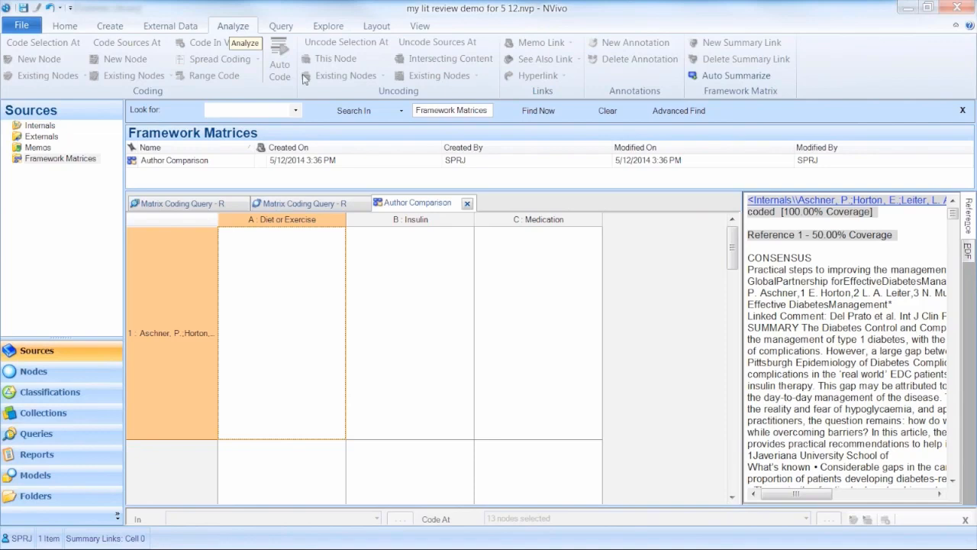
{"action": "left_click", "coordinate": [721, 78]}
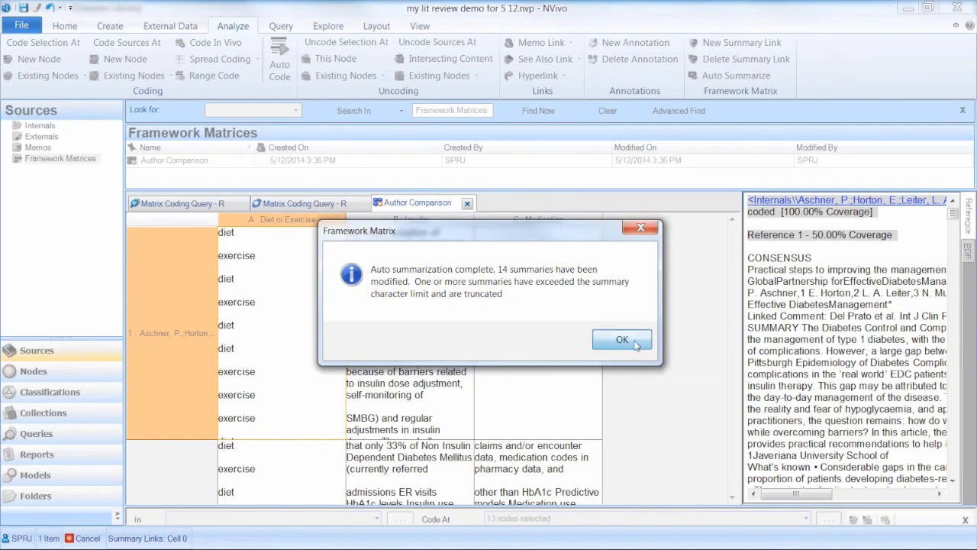
{"action": "left_click", "coordinate": [623, 340]}
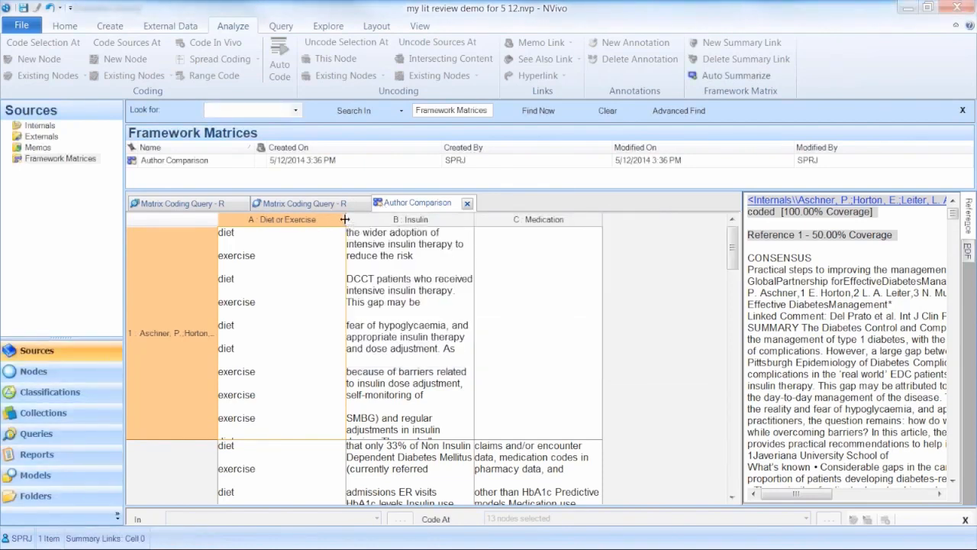
{"action": "left_click_drag", "start_coordinate": [345, 219], "coordinate": [415, 219]}
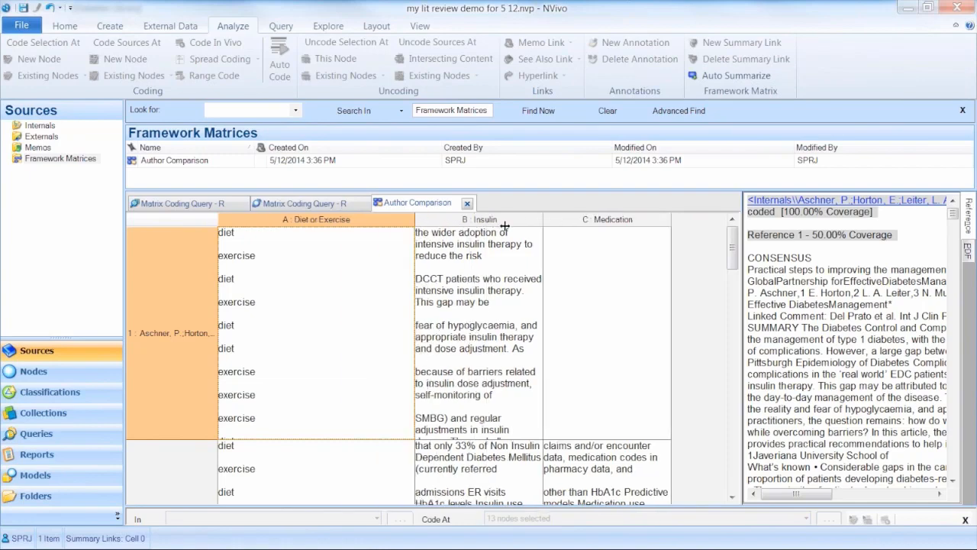
{"action": "left_click_drag", "start_coordinate": [543, 218], "coordinate": [592, 220]}
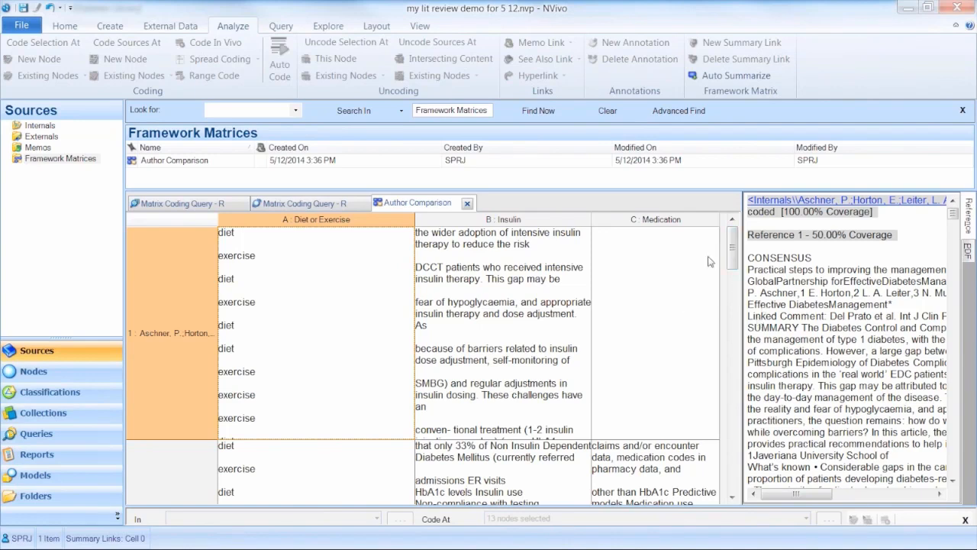
Review the summaries in the Diet or Exercise and Insulin columns from the first source row to the last.
{"action": "left_click", "coordinate": [359, 222]}
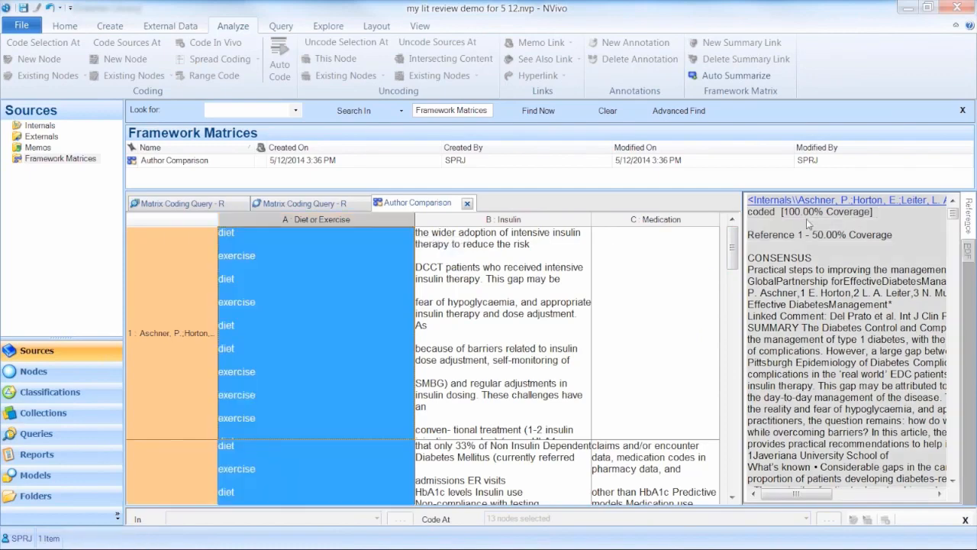
{"action": "left_click", "coordinate": [495, 219]}
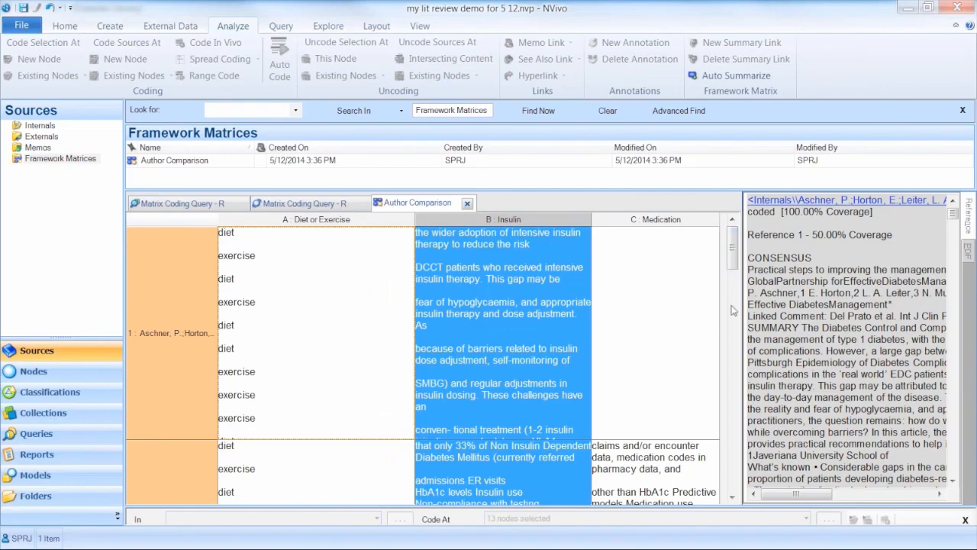
{"action": "left_click", "coordinate": [732, 497]}
{"action": "left_click", "coordinate": [732, 497]}
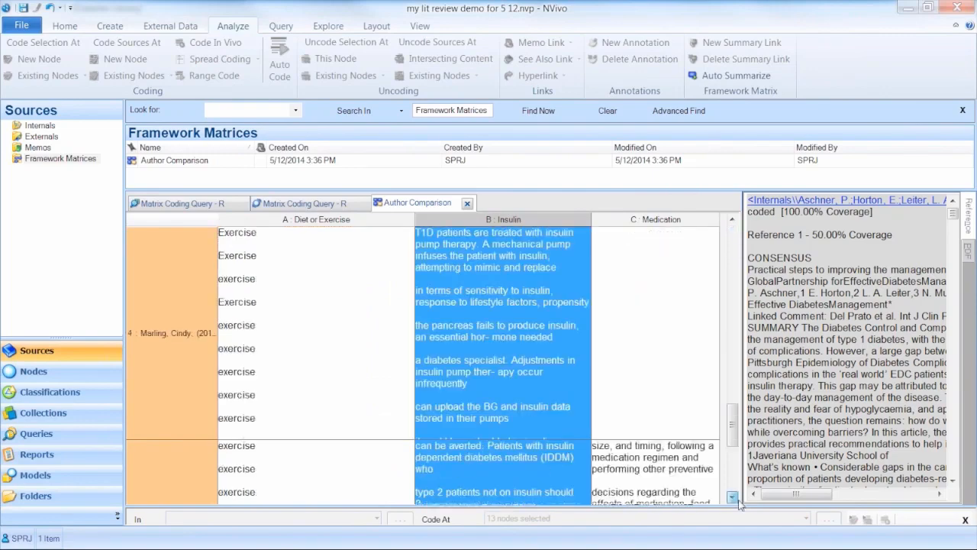
{"action": "left_click", "coordinate": [732, 497]}
{"action": "left_click", "coordinate": [732, 497]}
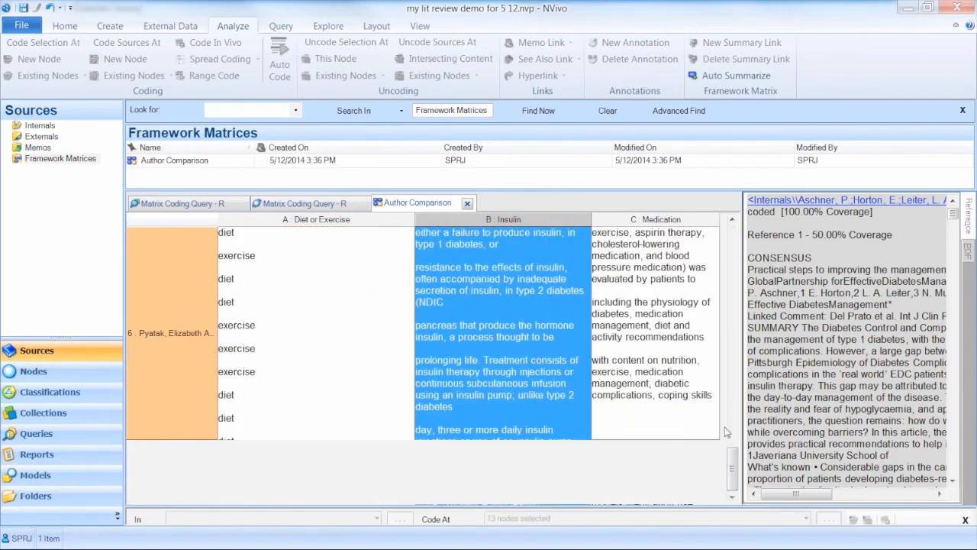
{"action": "left_click_drag", "start_coordinate": [735, 469], "coordinate": [746, 244]}
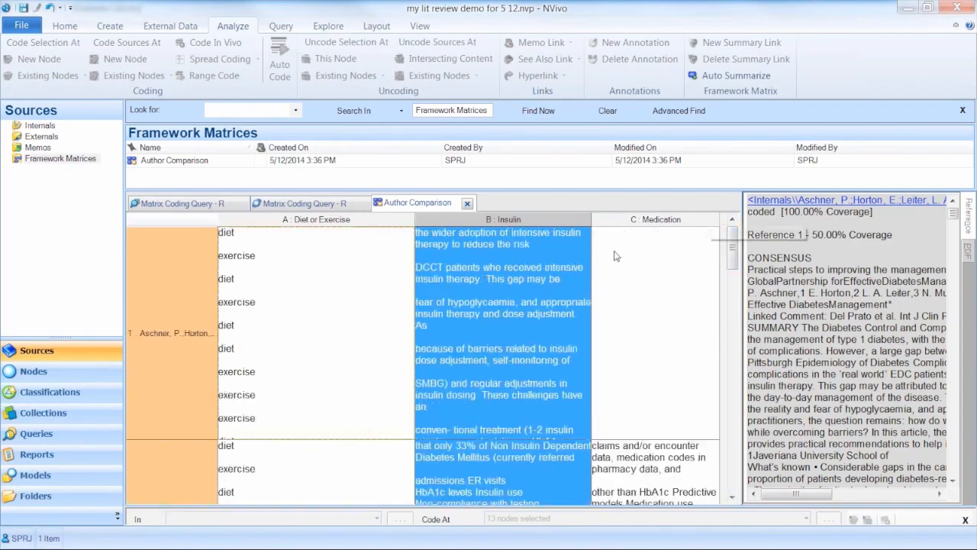
Add the text "Add my own thougts" at the end of the Insulin summary for the first source.
{"action": "left_click", "coordinate": [516, 420]}
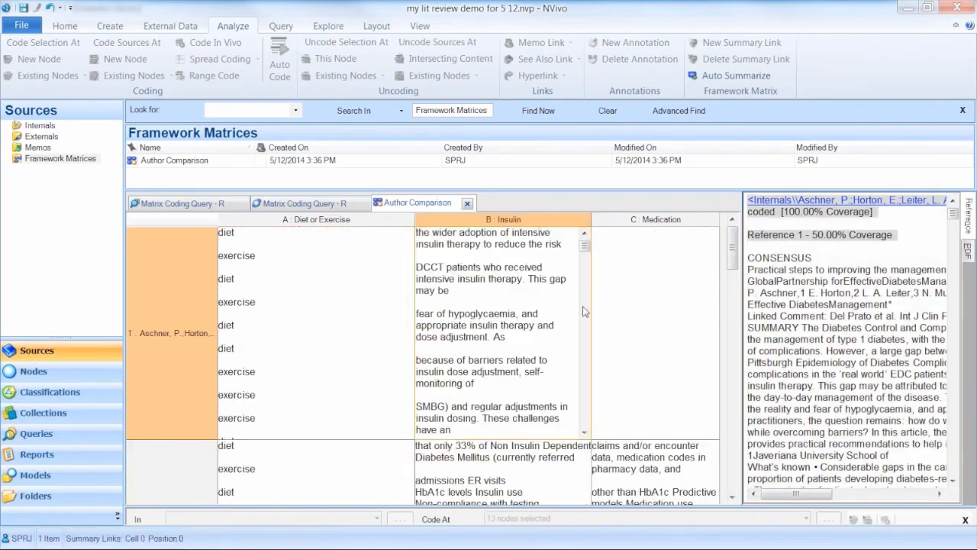
{"action": "scroll", "coordinate": [502, 374], "scroll_direction": "down", "scroll_amount": 6}
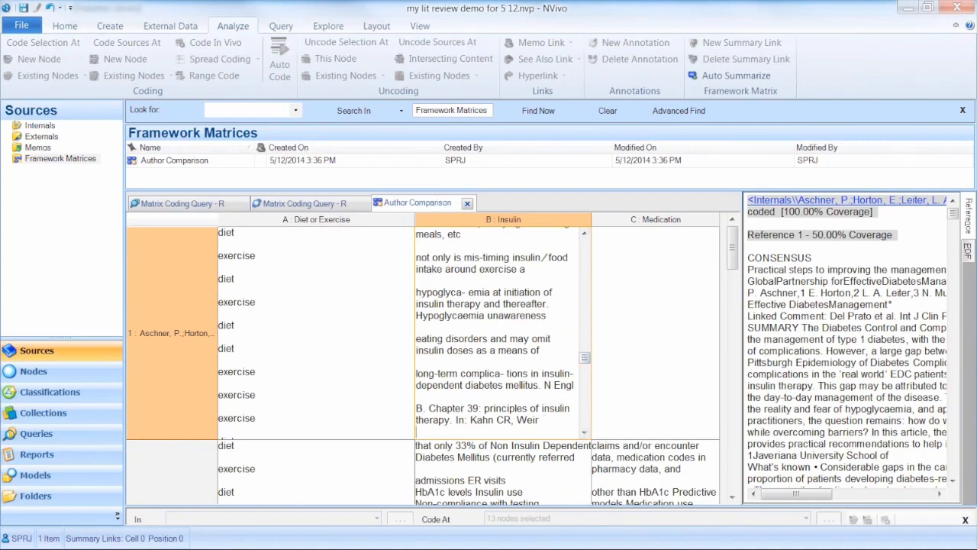
{"action": "scroll", "coordinate": [545, 419], "scroll_direction": "down", "scroll_amount": 1}
{"action": "type", "text": "Add my"}
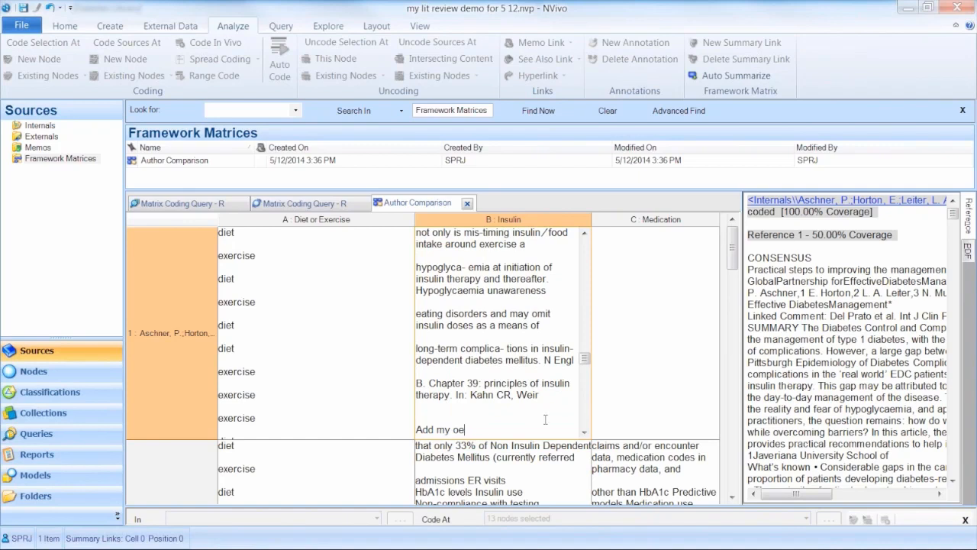
{"action": "type", "text": " own thougts"}
Set the font color of the added note in the first source's Insulin summary to red.
{"action": "left_click_drag", "start_coordinate": [512, 428], "coordinate": [409, 413]}
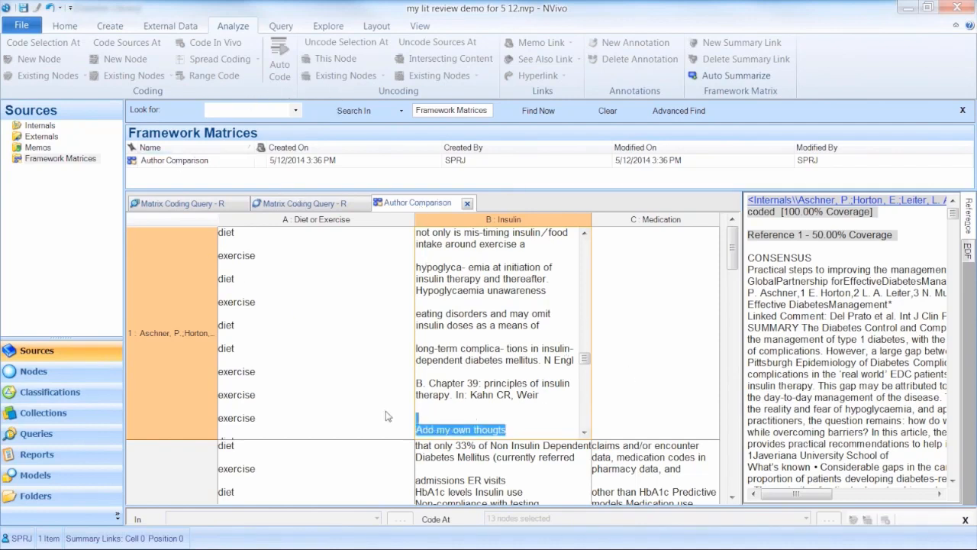
{"action": "left_click", "coordinate": [66, 26]}
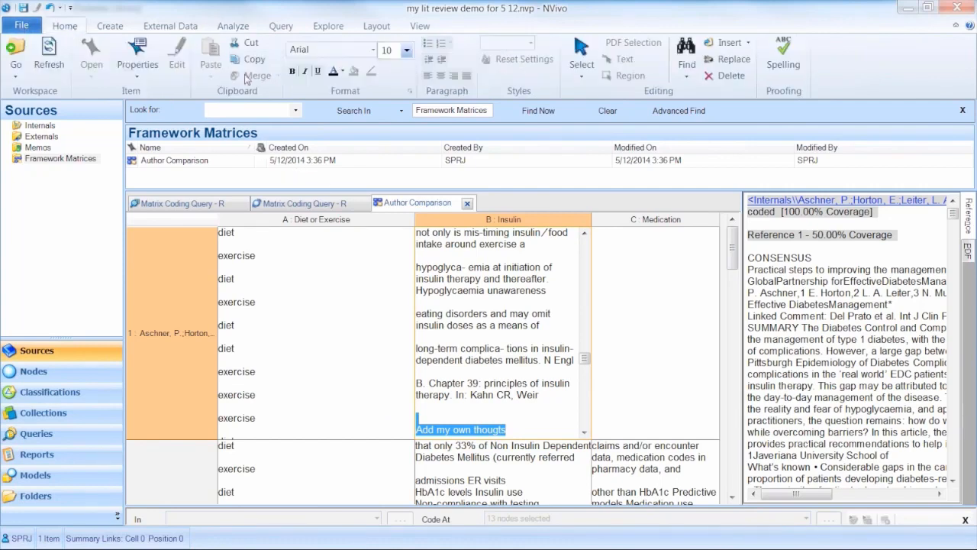
{"action": "left_click", "coordinate": [342, 71]}
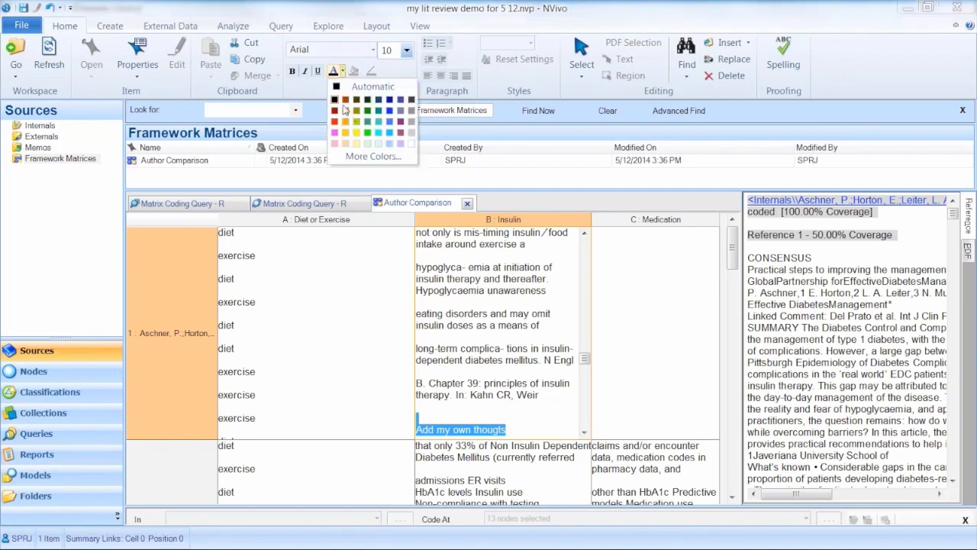
{"action": "left_click", "coordinate": [335, 122]}
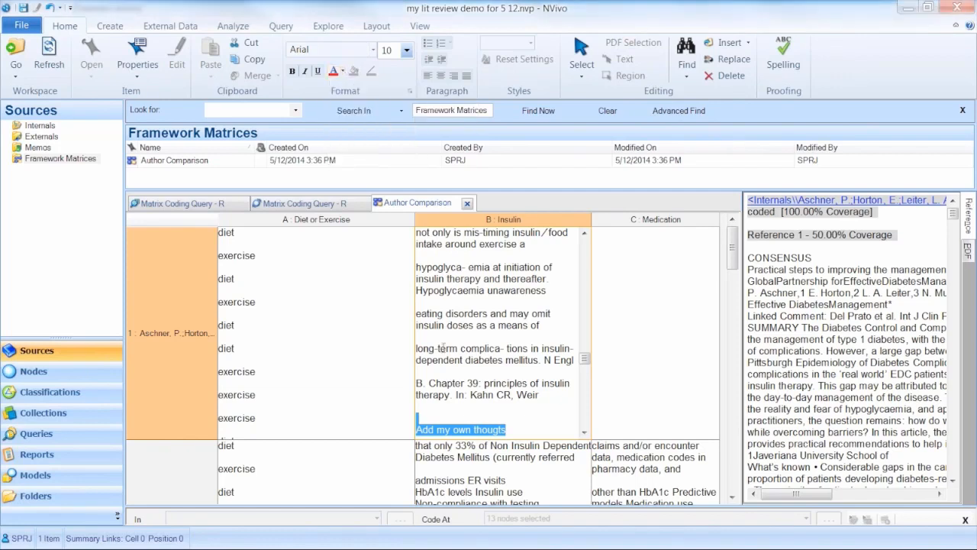
{"action": "left_click", "coordinate": [498, 405]}
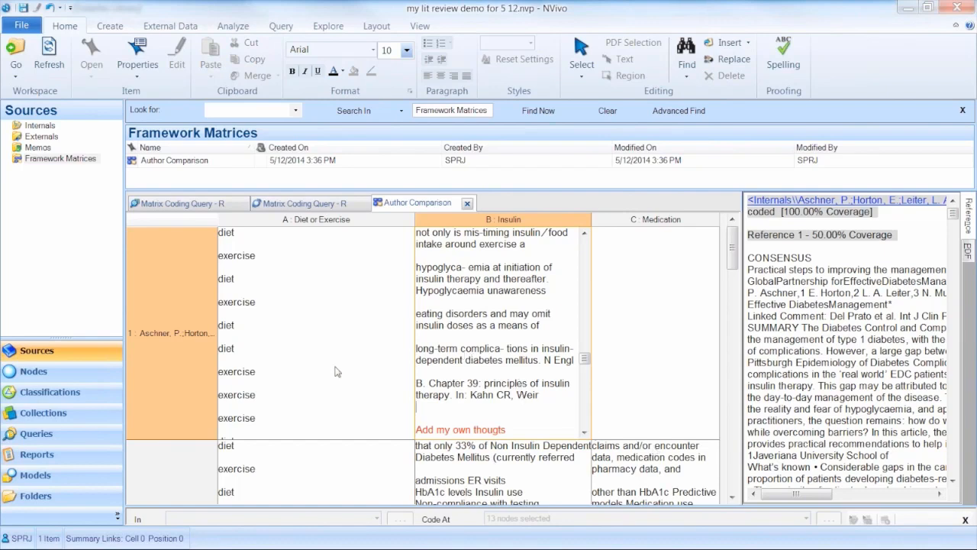
Export the framework matrix to the Desktop as an MS Excel (*.xlsx) file named Author Comparison.
{"action": "right_click", "coordinate": [179, 227]}
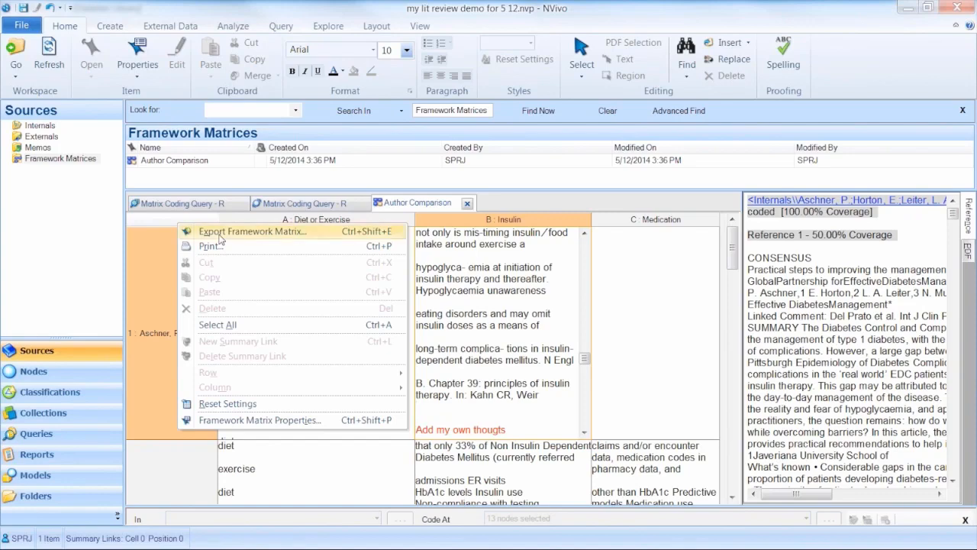
{"action": "left_click", "coordinate": [220, 237]}
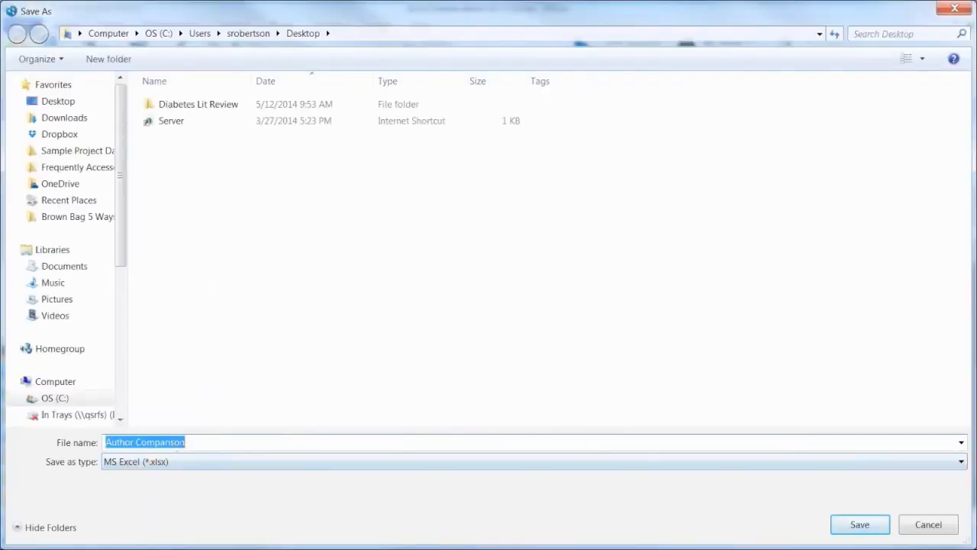
{"action": "left_click", "coordinate": [863, 528]}
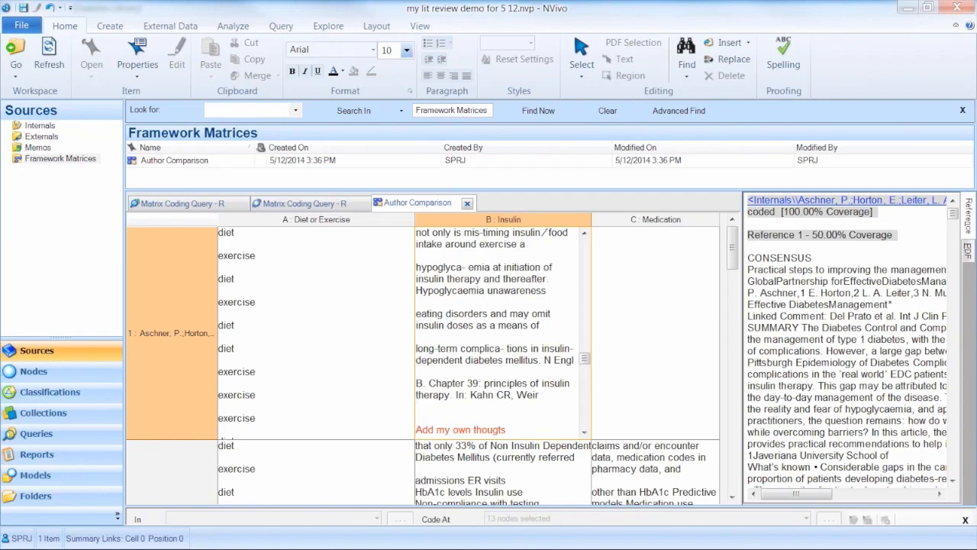
Switch to Microsoft Excel and open the exported Author Comparison workbook from the Desktop.
{"action": "left_click_drag", "start_coordinate": [0, 114], "coordinate": [32, 153]}
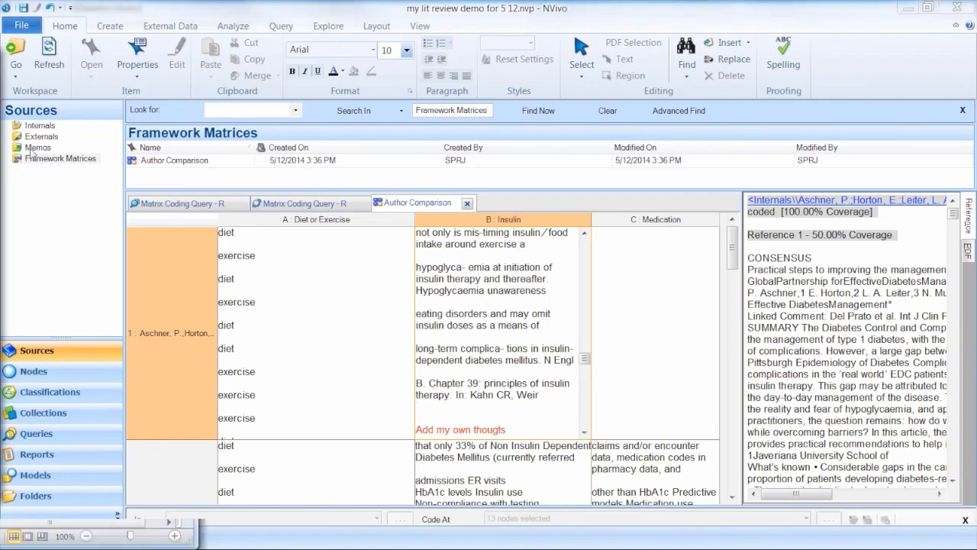
{"action": "left_click_drag", "start_coordinate": [32, 153], "coordinate": [733, 2]}
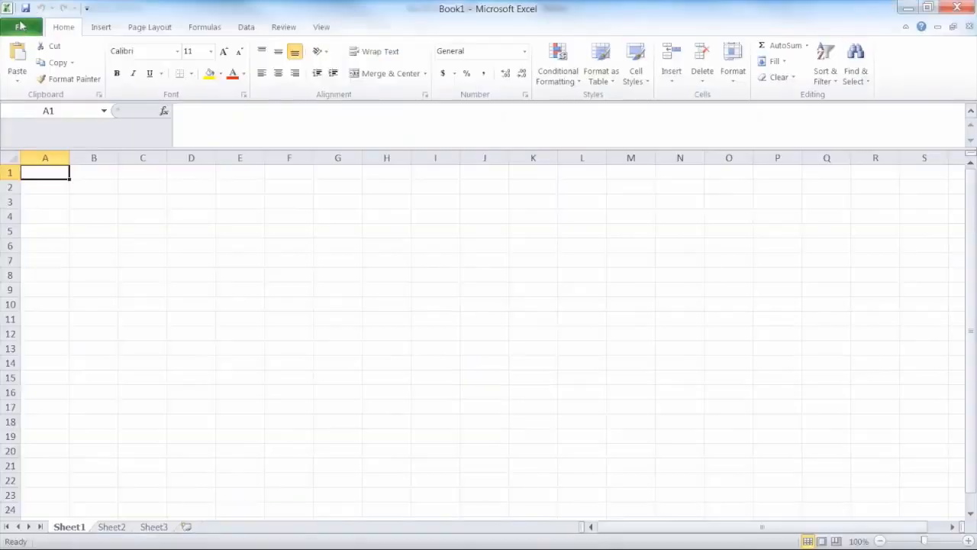
{"action": "left_click", "coordinate": [21, 28]}
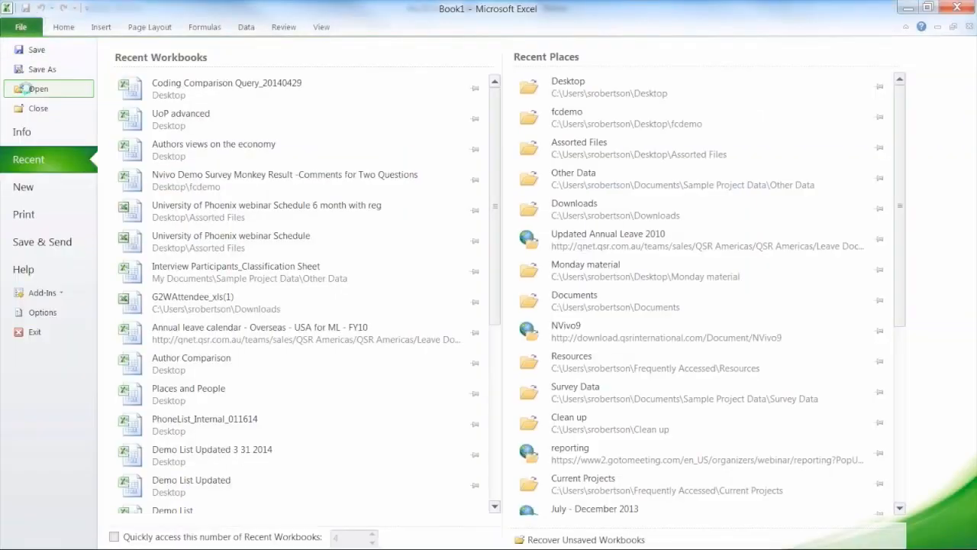
{"action": "left_click", "coordinate": [31, 87]}
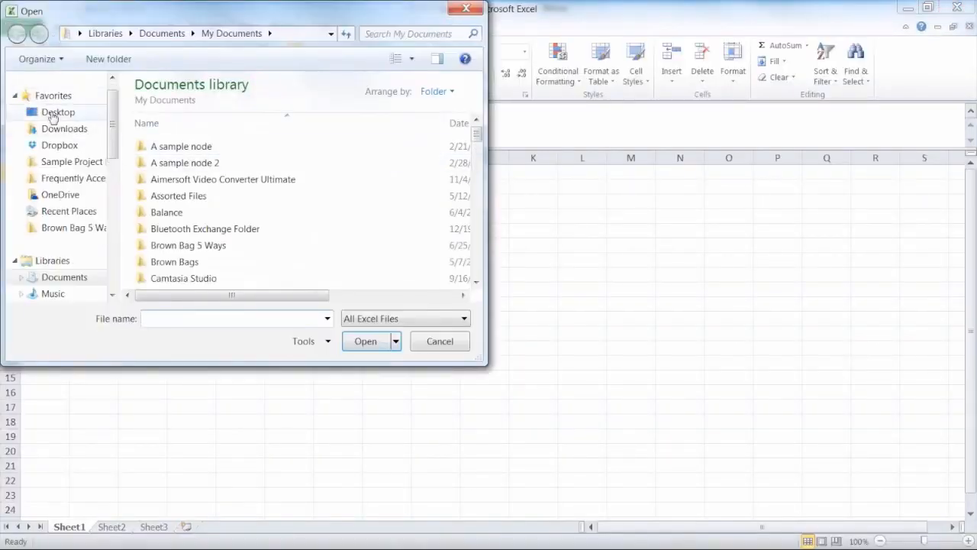
{"action": "left_click", "coordinate": [52, 111]}
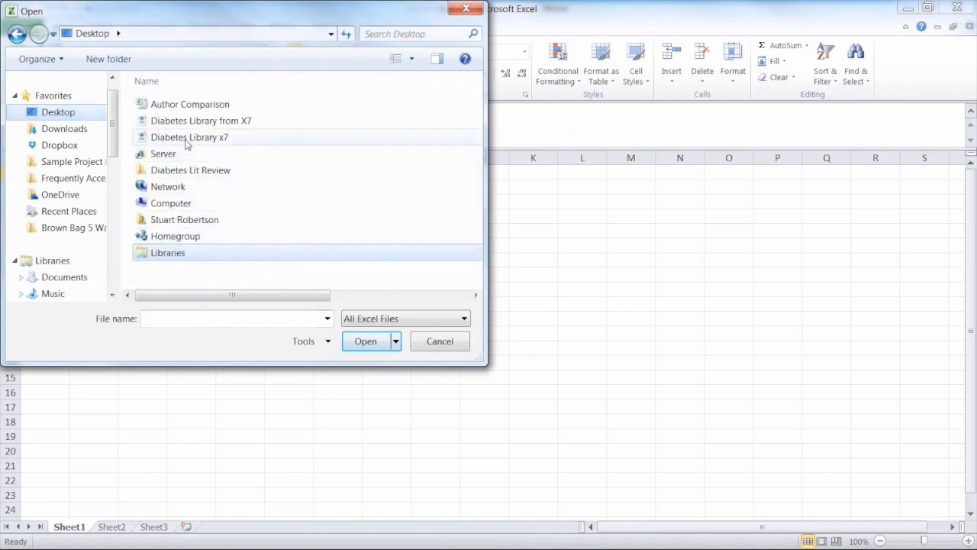
{"action": "left_click", "coordinate": [203, 105]}
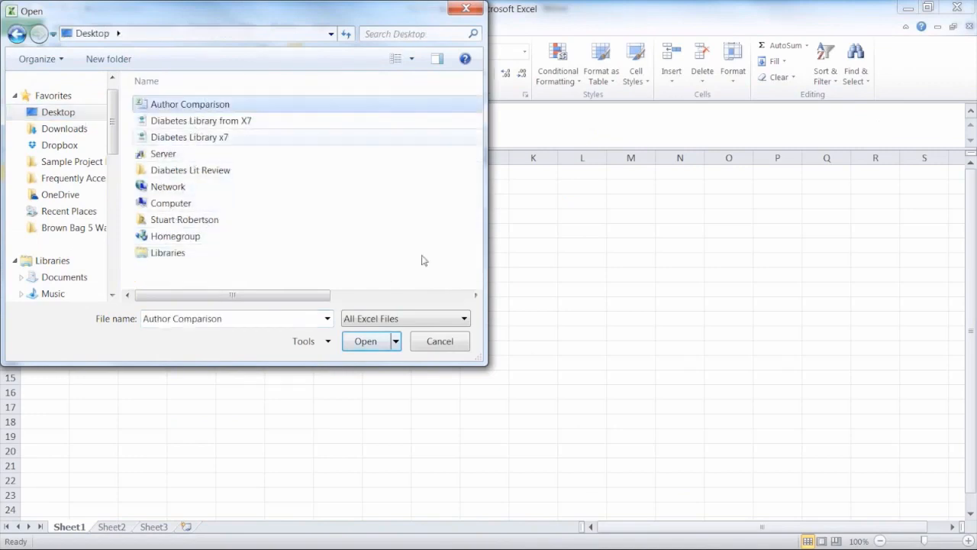
{"action": "left_click", "coordinate": [365, 341]}
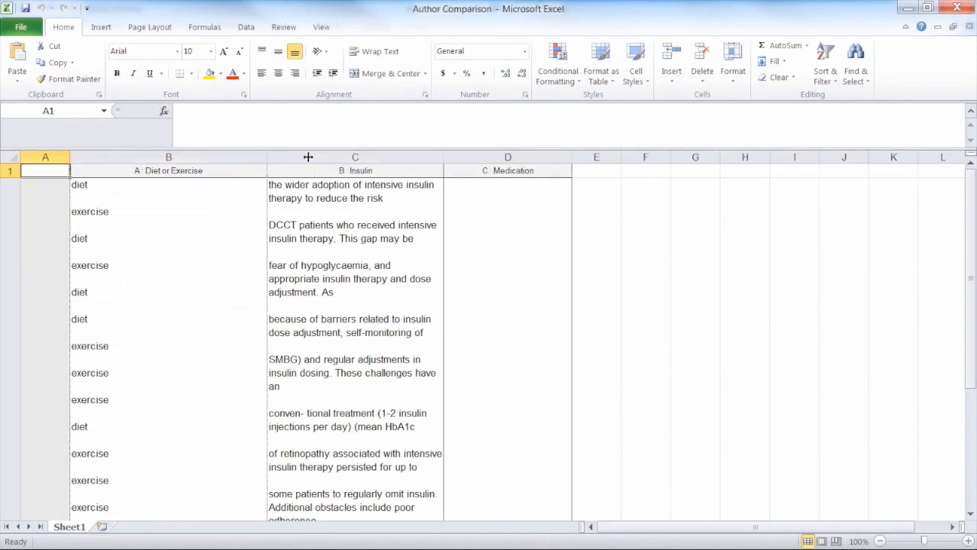
Widen worksheet columns B, C and D, look through the exported summaries, and minimize Excel to return to NVivo.
{"action": "left_click_drag", "start_coordinate": [308, 157], "coordinate": [362, 158]}
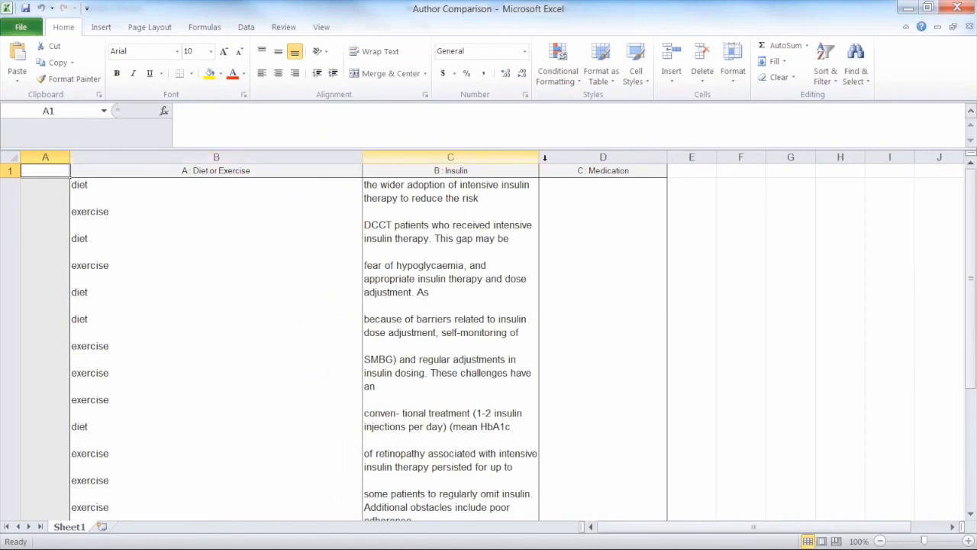
{"action": "left_click_drag", "start_coordinate": [540, 158], "coordinate": [652, 157]}
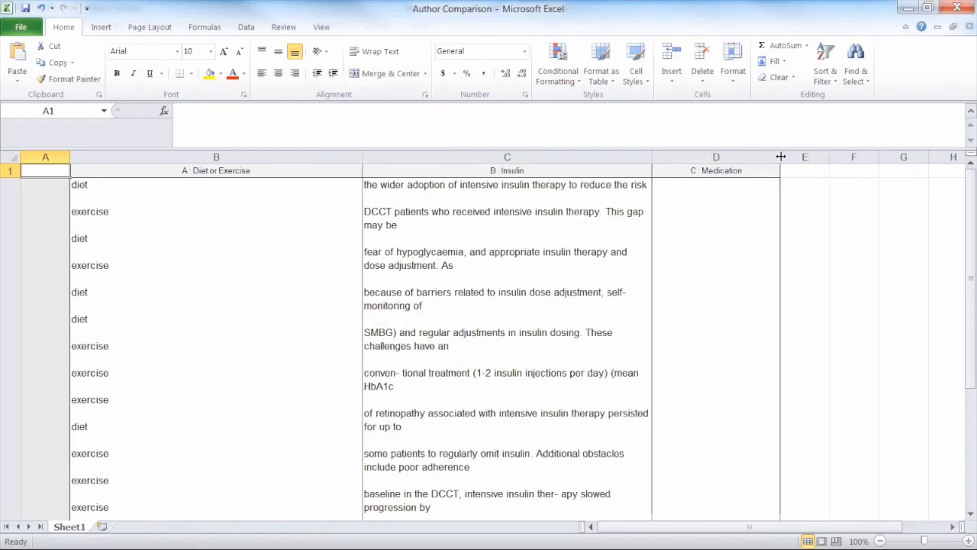
{"action": "left_click_drag", "start_coordinate": [781, 157], "coordinate": [935, 157]}
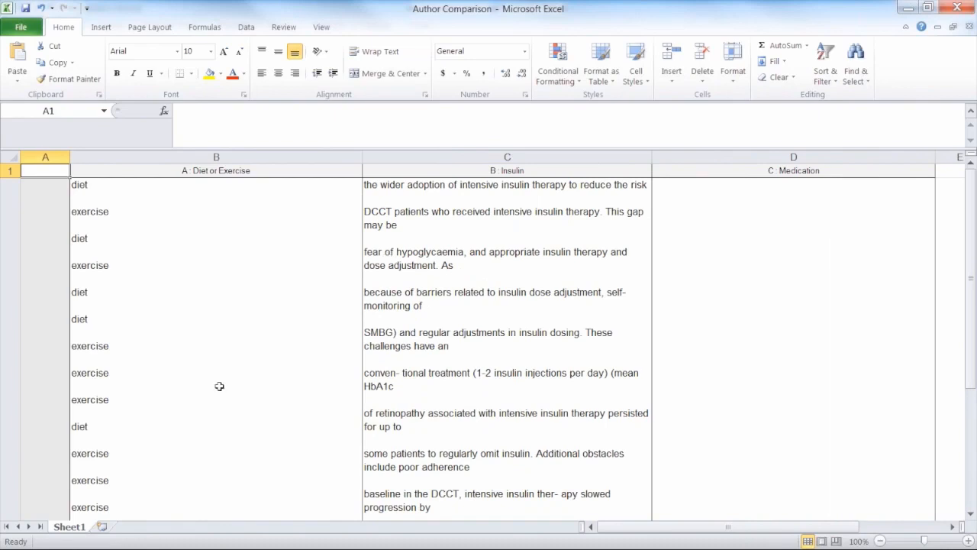
{"action": "scroll", "coordinate": [389, 349], "scroll_direction": "down", "scroll_amount": 6}
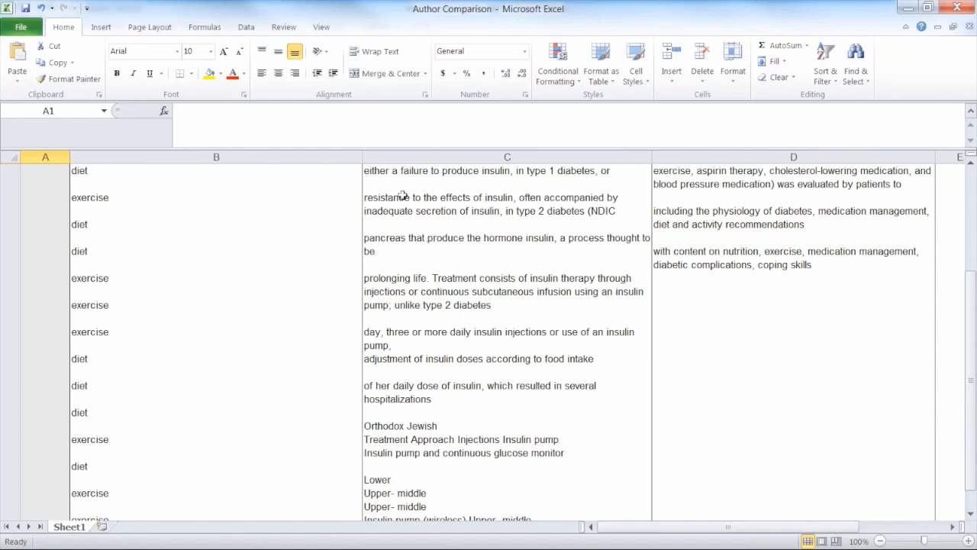
{"action": "left_click", "coordinate": [905, 9]}
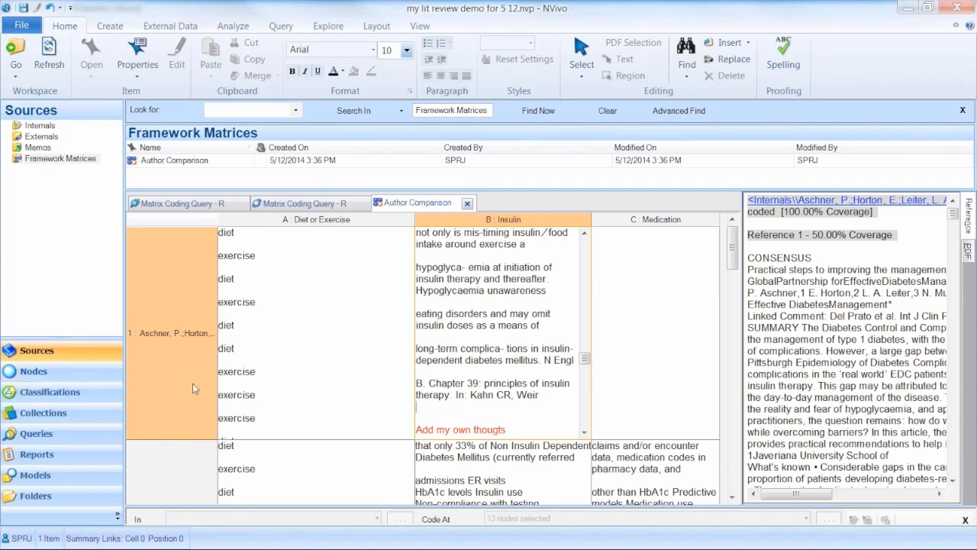
Check which file formats are available for exporting the framework matrix, and leave without exporting.
{"action": "right_click", "coordinate": [181, 232]}
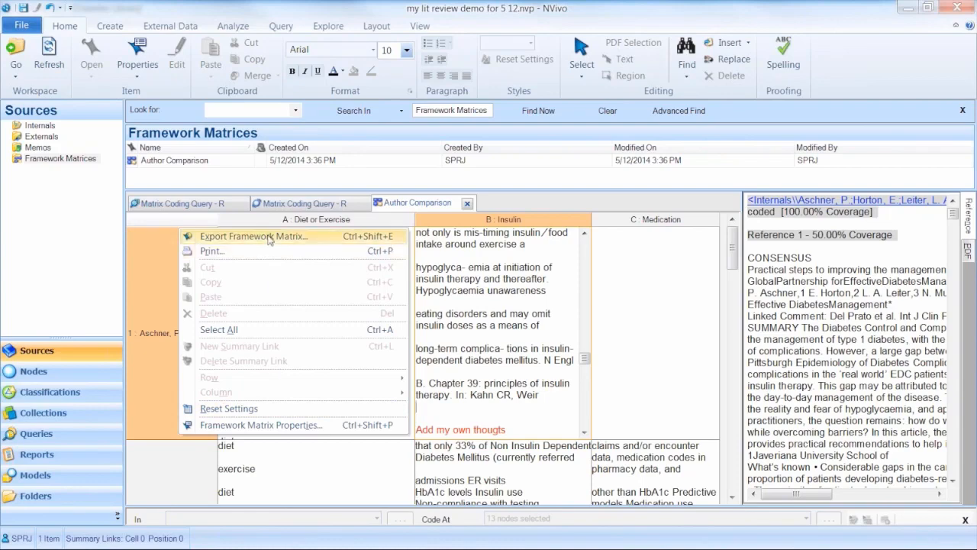
{"action": "left_click", "coordinate": [268, 239]}
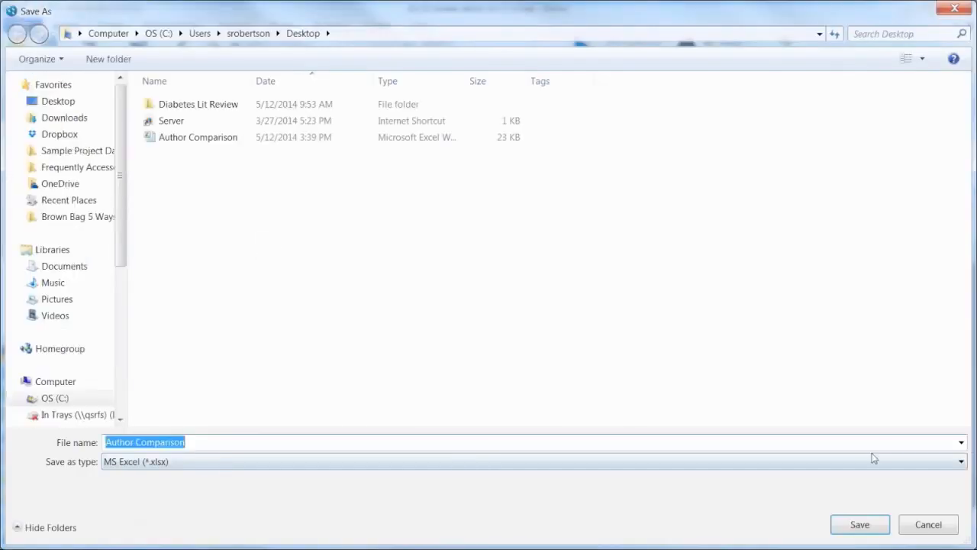
{"action": "left_click", "coordinate": [960, 462]}
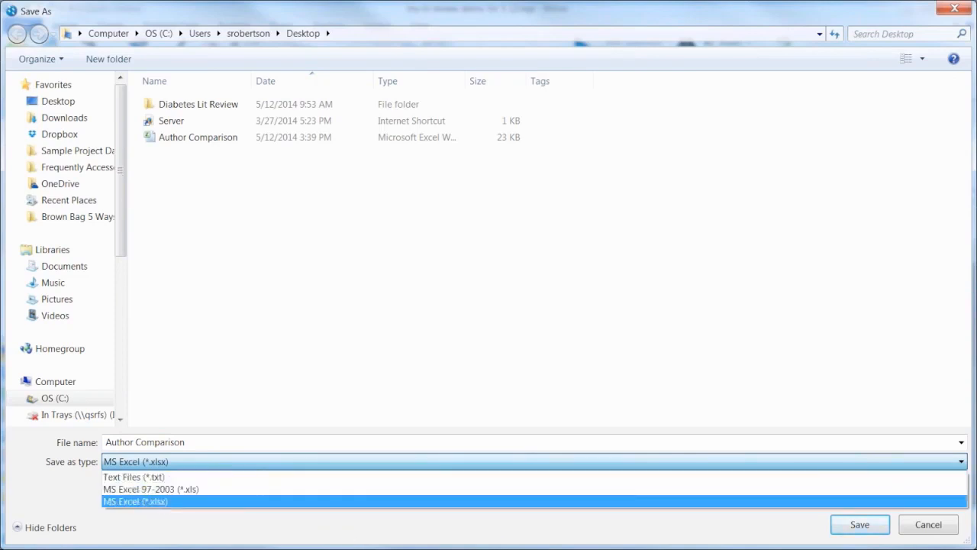
{"action": "left_click", "coordinate": [923, 530]}
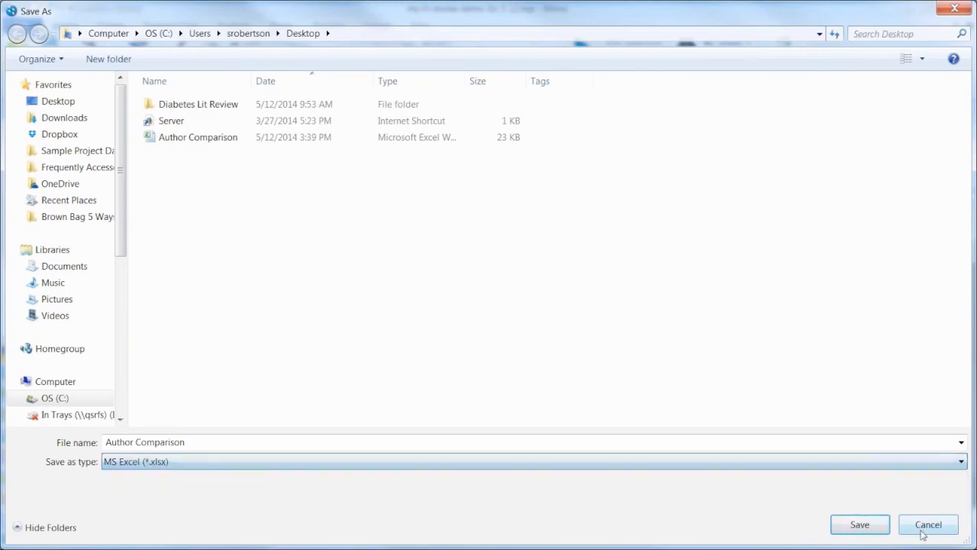
{"action": "left_click", "coordinate": [953, 10]}
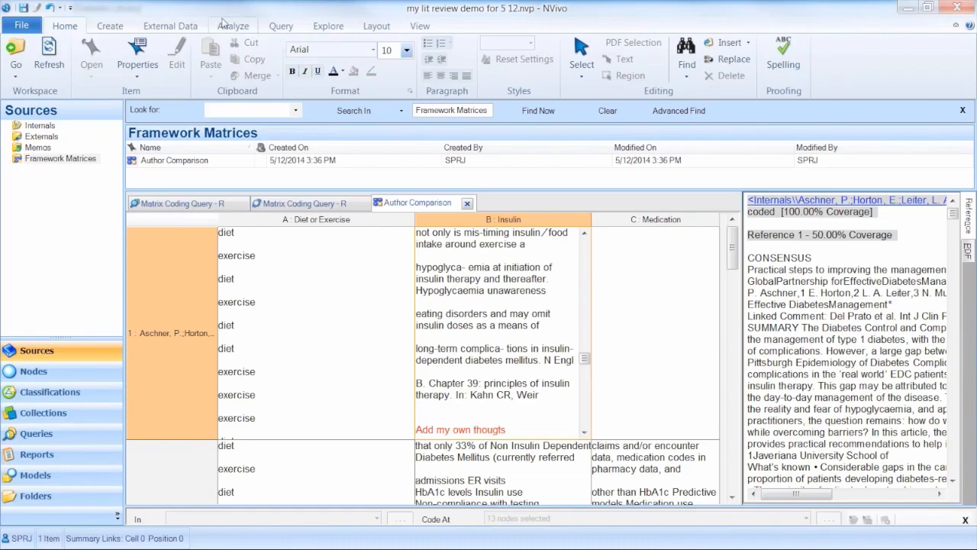
Start a cluster analysis of sources and include the six internal sources numbered 6, 10, 11, 12, 14 and 16.
{"action": "left_click", "coordinate": [328, 25]}
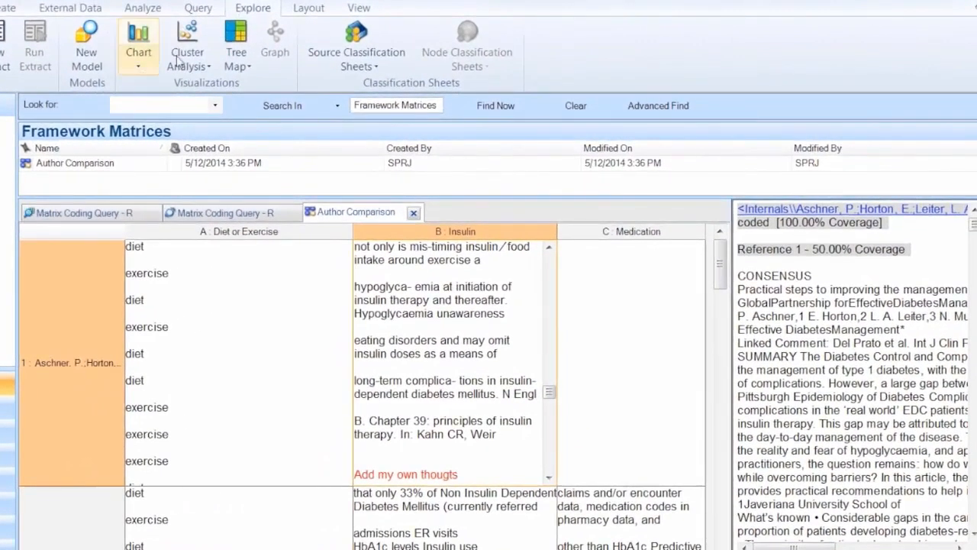
{"action": "left_click", "coordinate": [191, 43]}
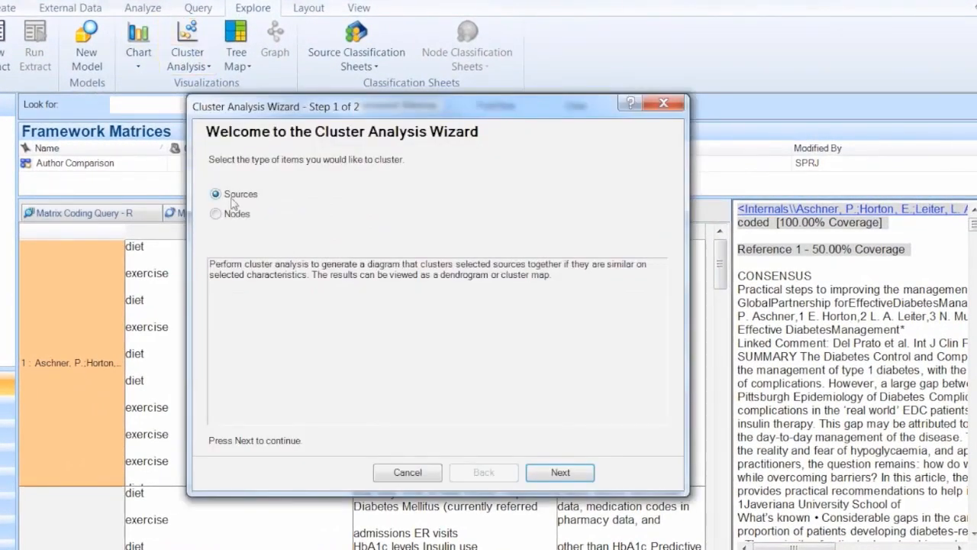
{"action": "left_click", "coordinate": [560, 473]}
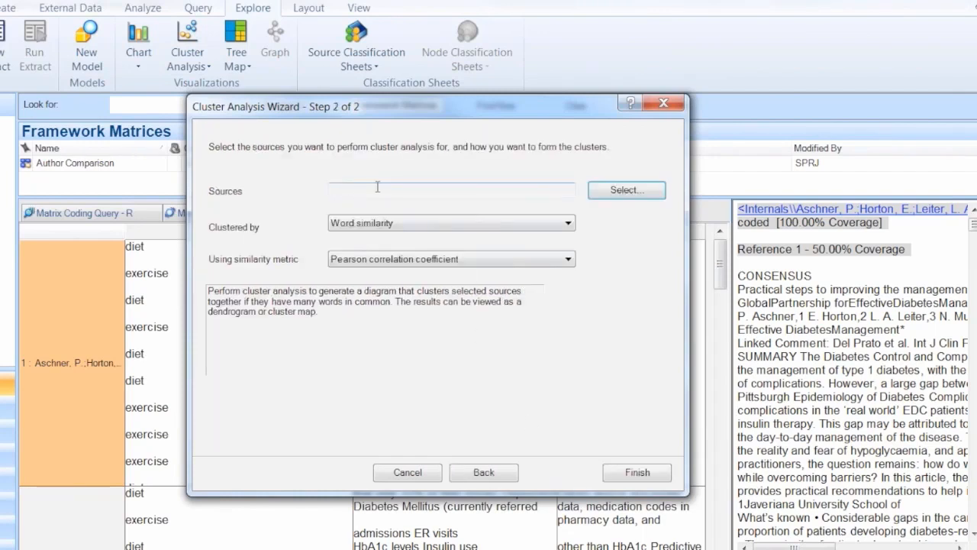
{"action": "left_click", "coordinate": [622, 190]}
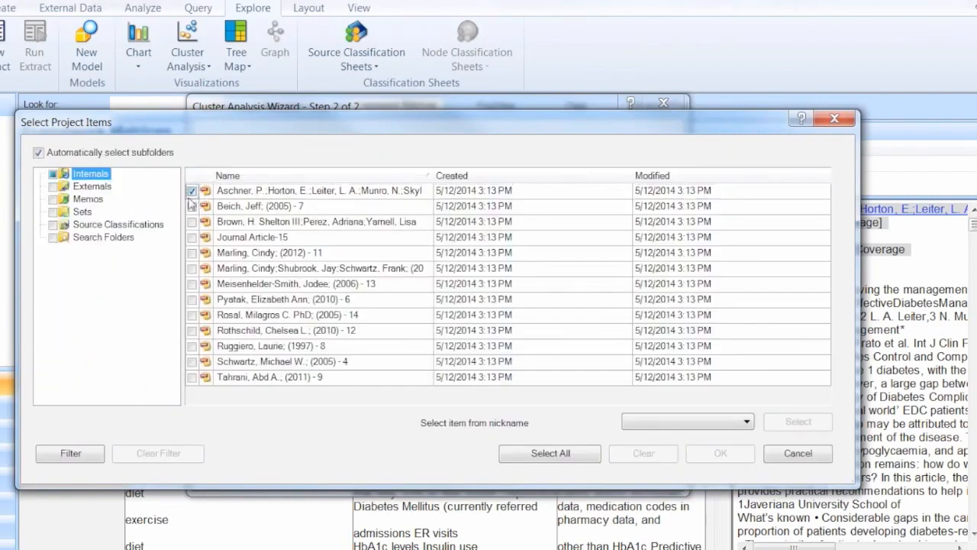
{"action": "left_click", "coordinate": [192, 222]}
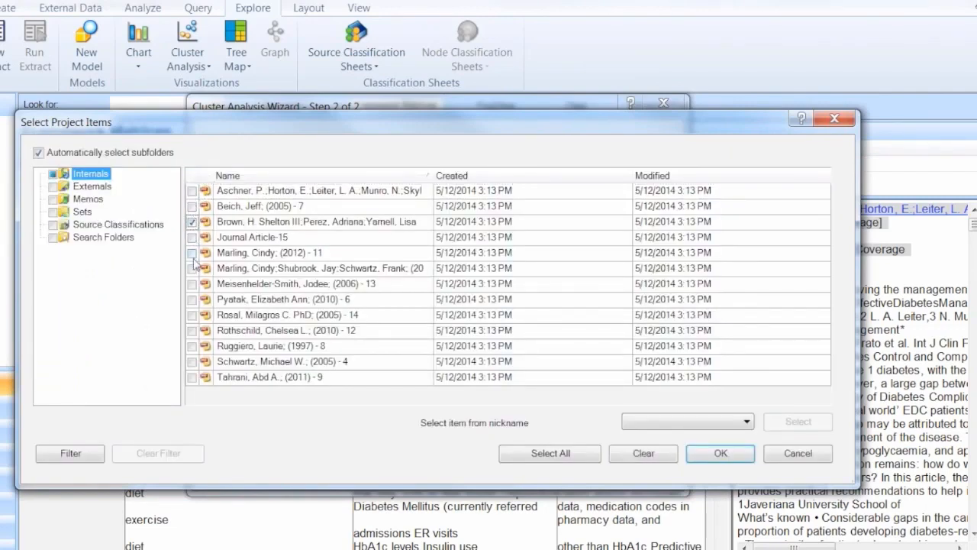
{"action": "left_click", "coordinate": [192, 253]}
{"action": "left_click", "coordinate": [191, 268]}
{"action": "left_click", "coordinate": [191, 299]}
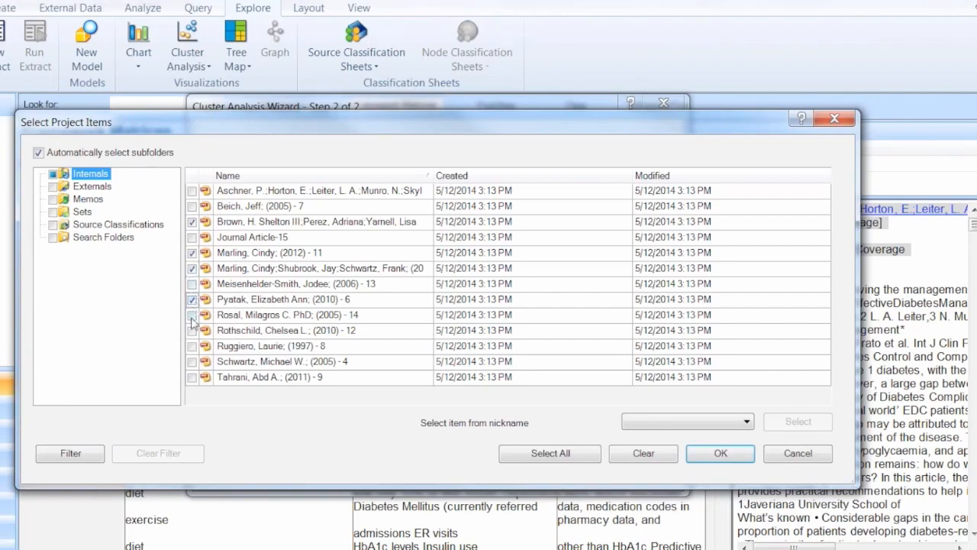
{"action": "left_click", "coordinate": [191, 329]}
{"action": "left_click", "coordinate": [718, 456]}
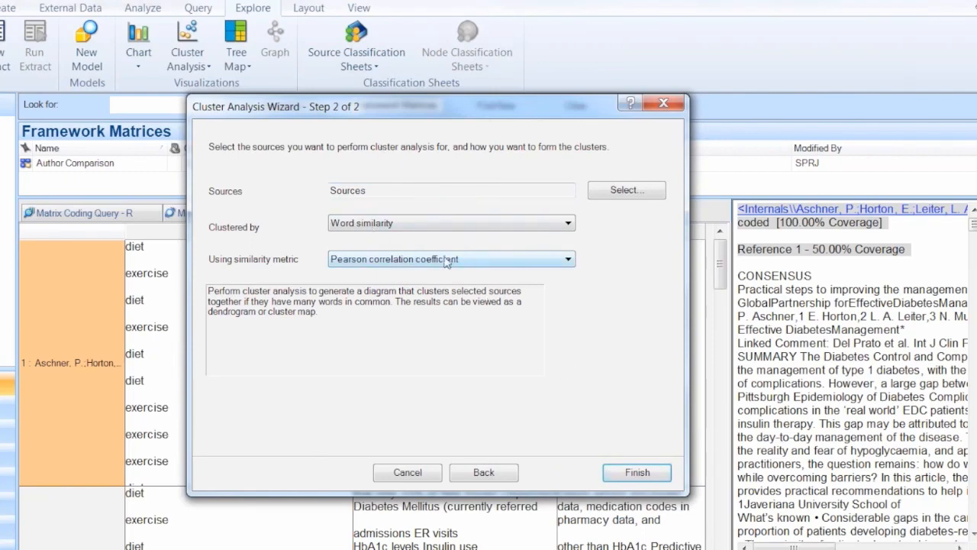
Generate the cluster analysis by word similarity, using the Pearson correlation coefficient as the similarity metric.
{"action": "left_click", "coordinate": [564, 263]}
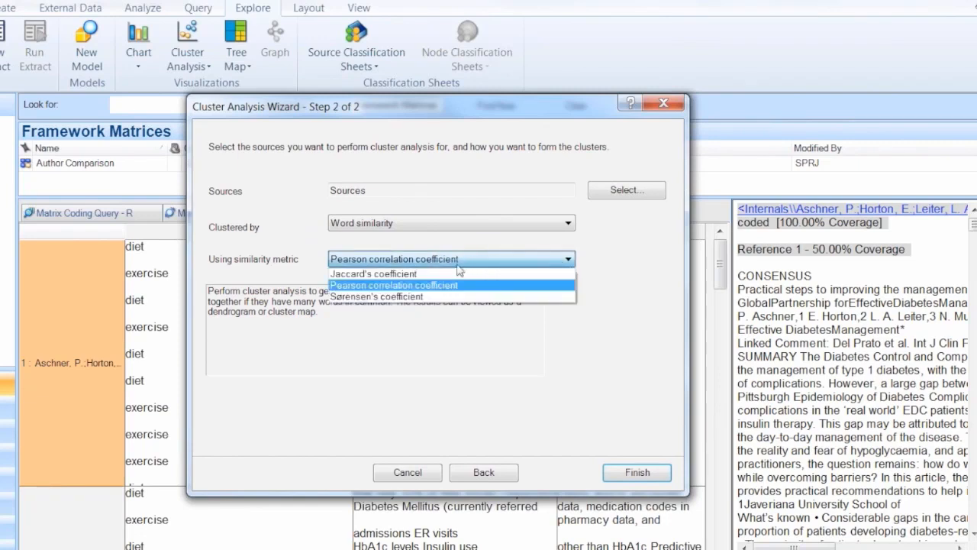
{"action": "left_click", "coordinate": [638, 474]}
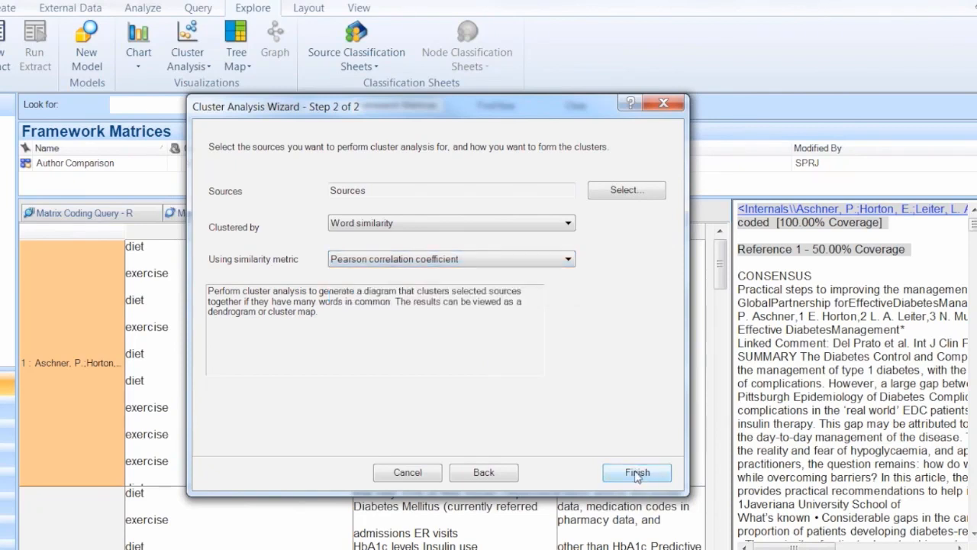
{"action": "left_click", "coordinate": [637, 472]}
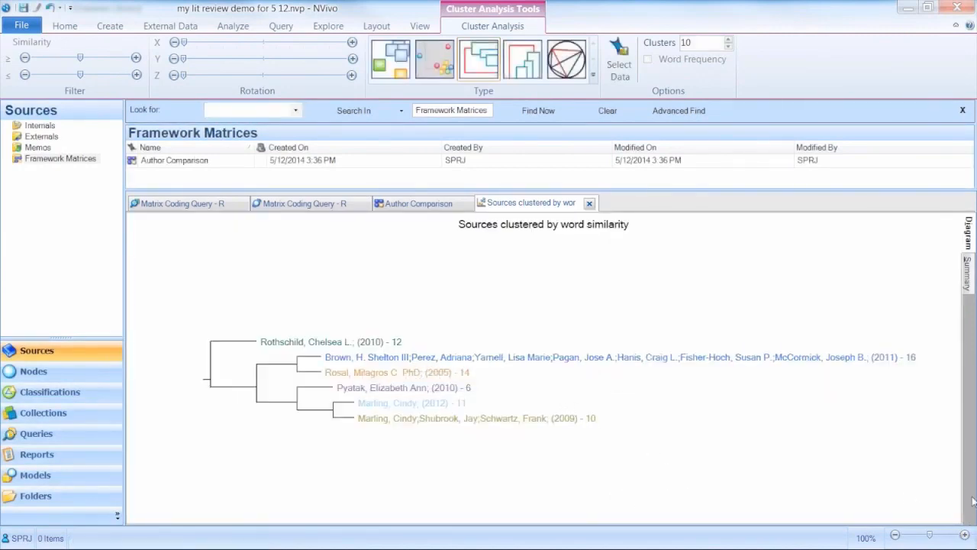
Examine the dendrogram, view the clusters as a 2D map and a rotated 3D map, and return to the horizontal dendrogram.
{"action": "left_click", "coordinate": [964, 535]}
{"action": "left_click", "coordinate": [965, 535]}
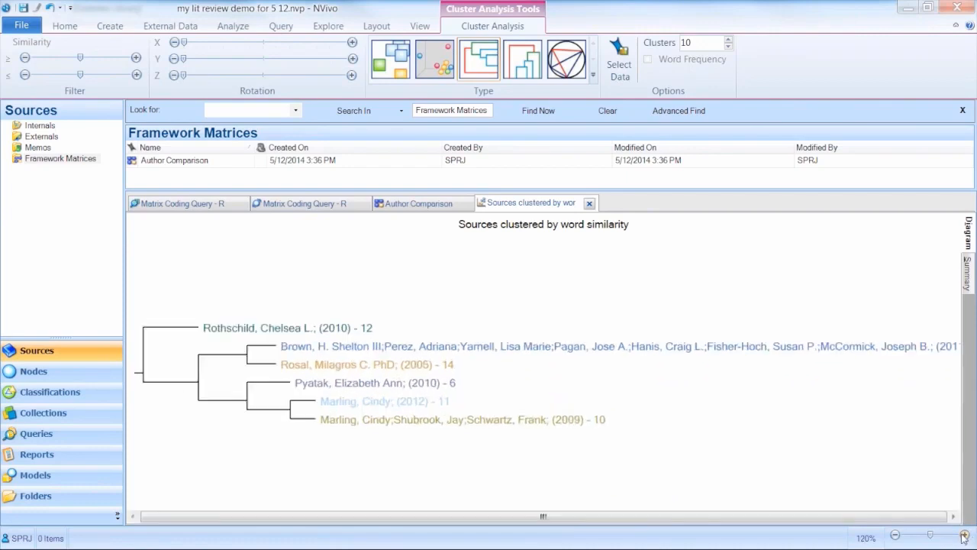
{"action": "scroll", "coordinate": [740, 454], "scroll_direction": "left", "scroll_amount": 3}
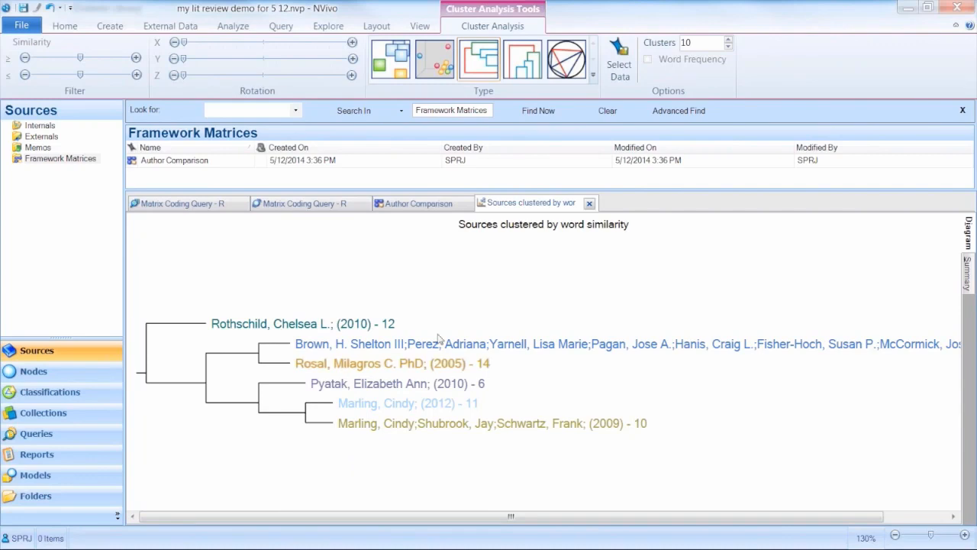
{"action": "left_click", "coordinate": [391, 59]}
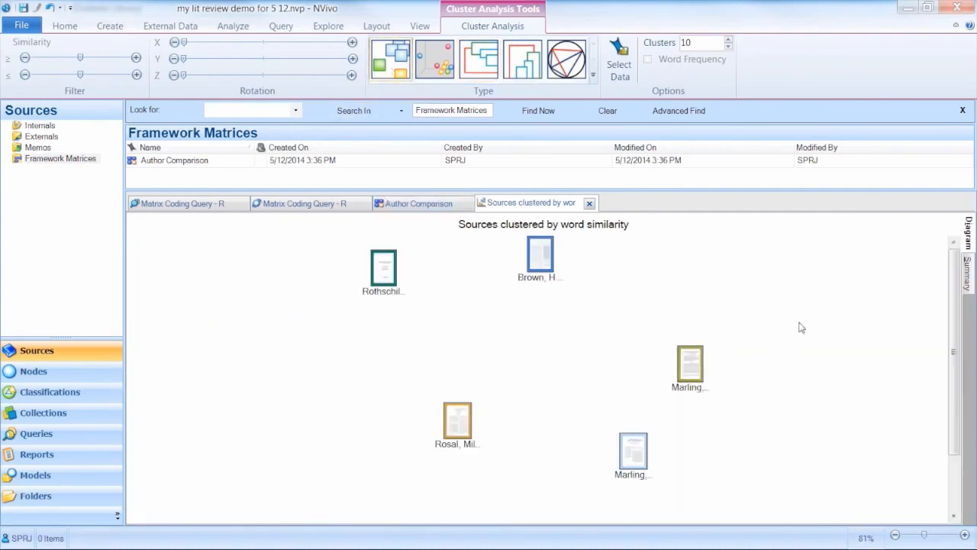
{"action": "left_click", "coordinate": [434, 60]}
{"action": "left_click_drag", "start_coordinate": [777, 322], "coordinate": [650, 311]}
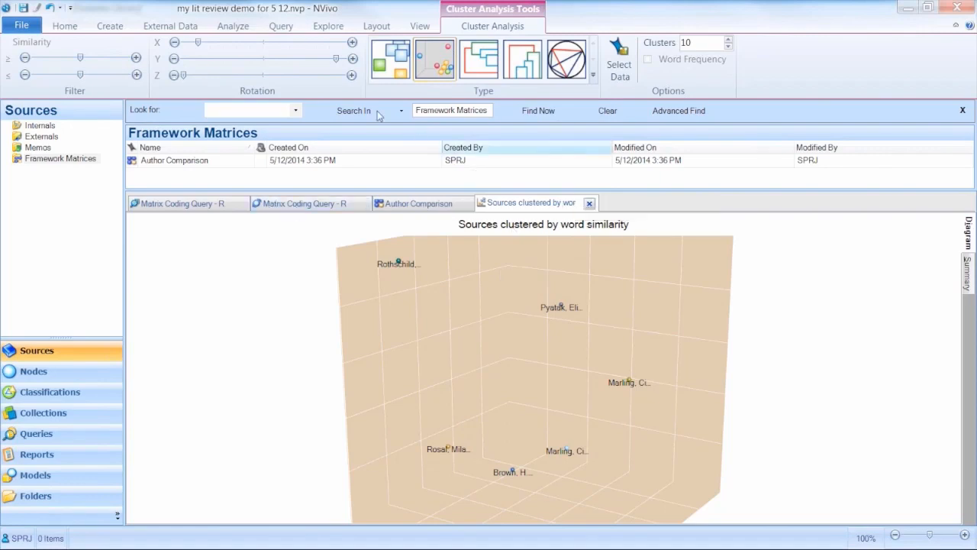
{"action": "left_click", "coordinate": [479, 60]}
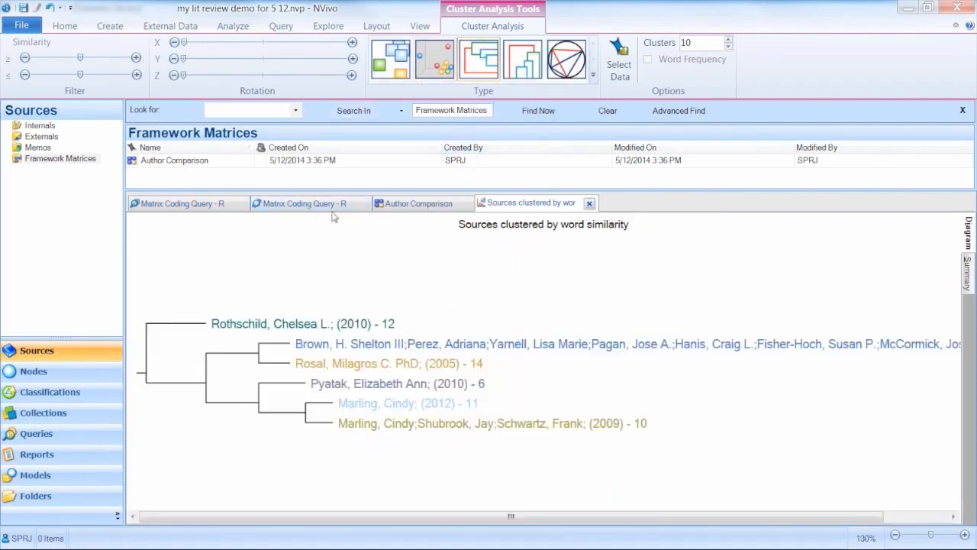
{"action": "left_click", "coordinate": [196, 206]}
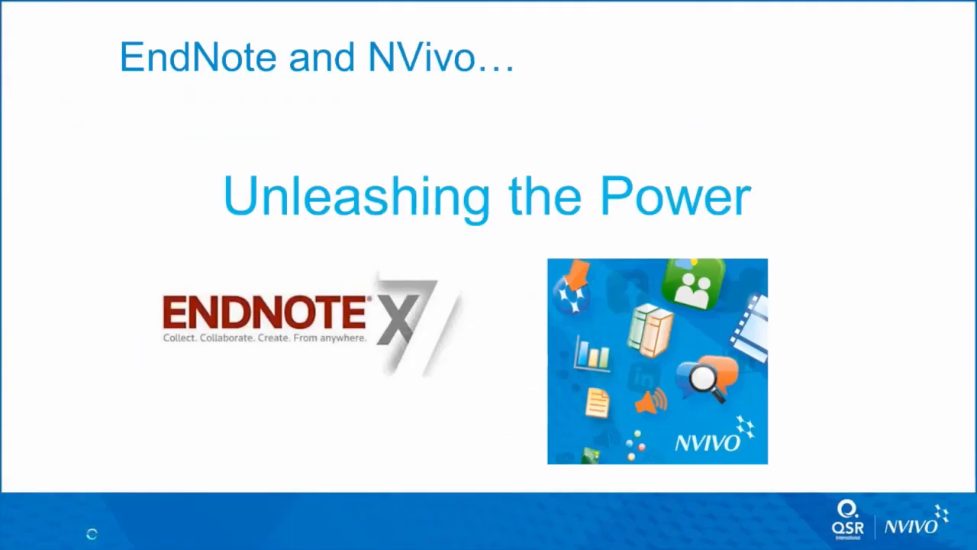
{"action": "left_click", "coordinate": [93, 540]}
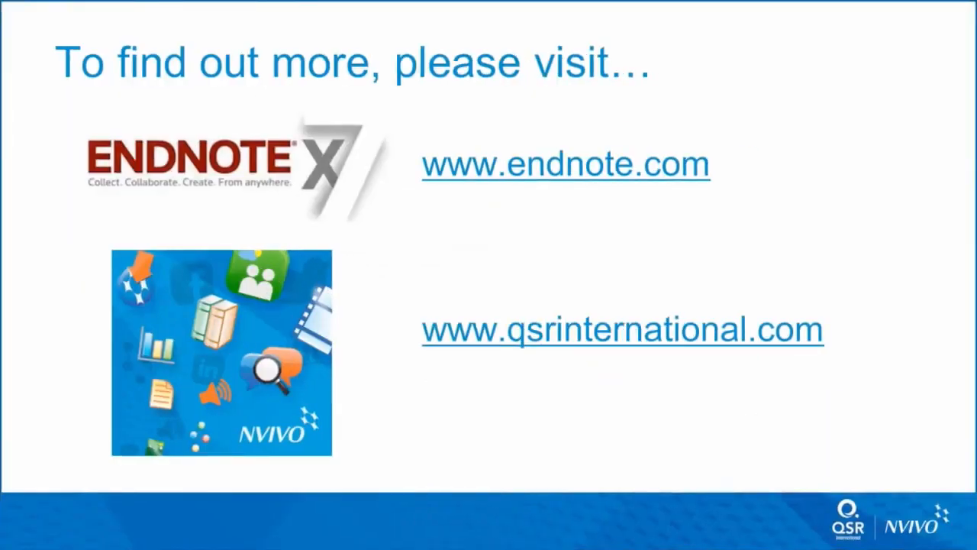